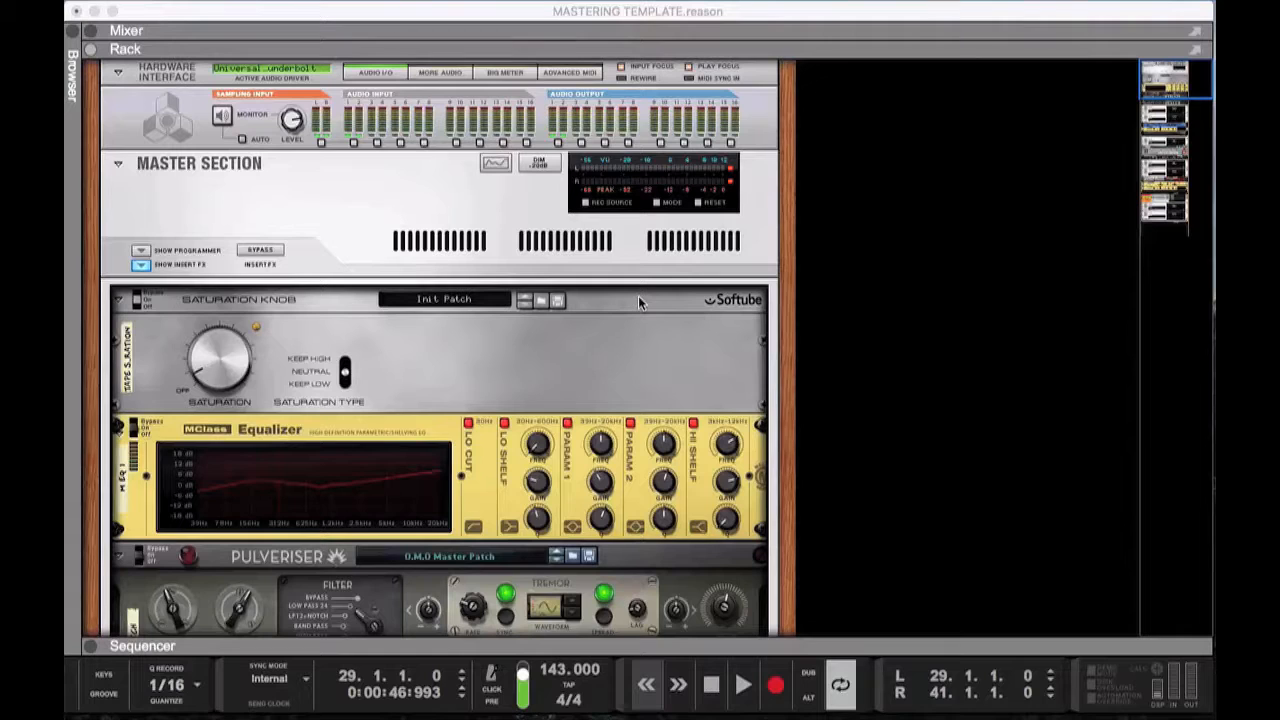
Look through the first master insert effects in the rack: Saturation Knob, MClass Equalizer and Pulveriser
{"action": "scroll", "coordinate": [638, 302], "scroll_direction": "down", "scroll_amount": 1}
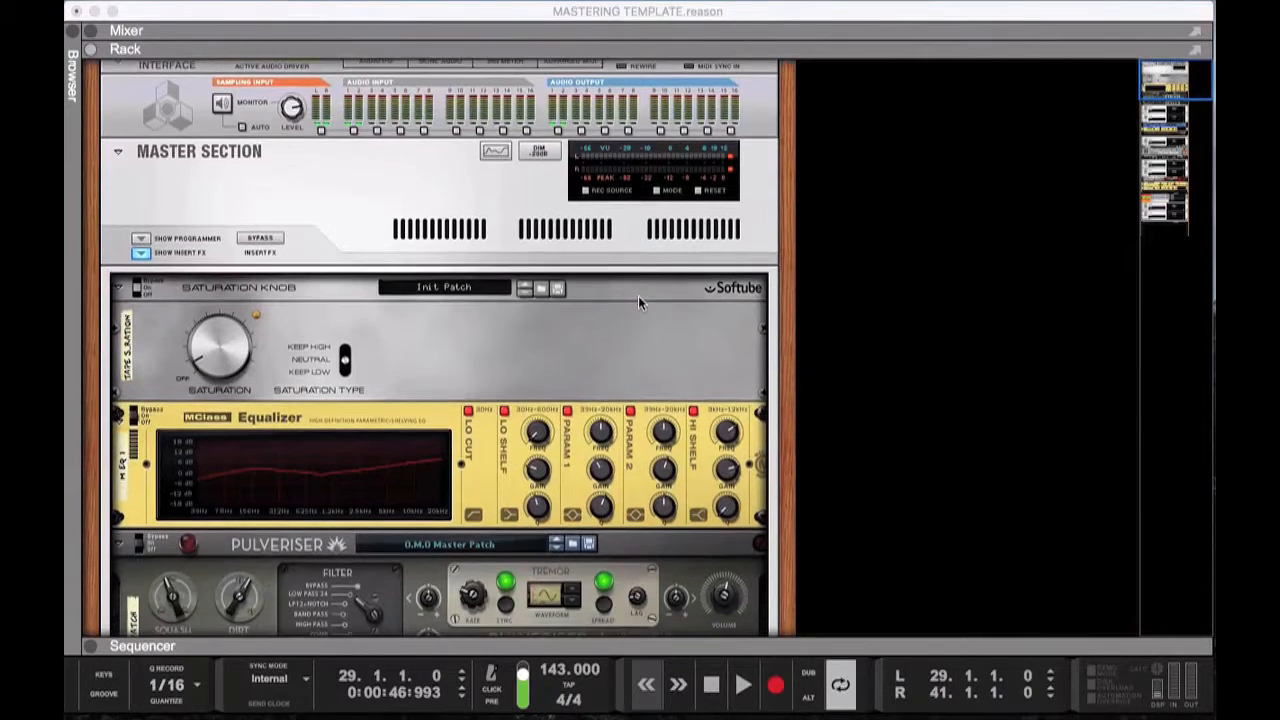
{"action": "scroll", "coordinate": [640, 303], "scroll_direction": "up", "scroll_amount": 1}
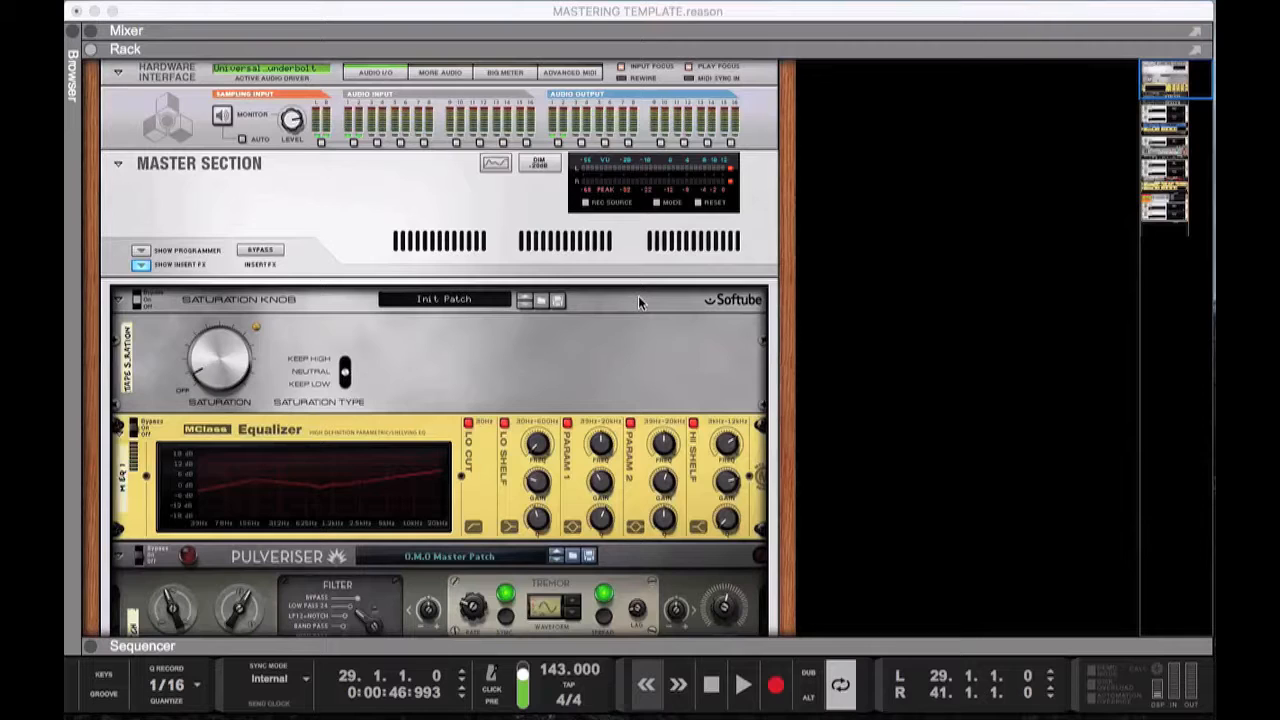
{"action": "scroll", "coordinate": [638, 295], "scroll_direction": "down", "scroll_amount": 5}
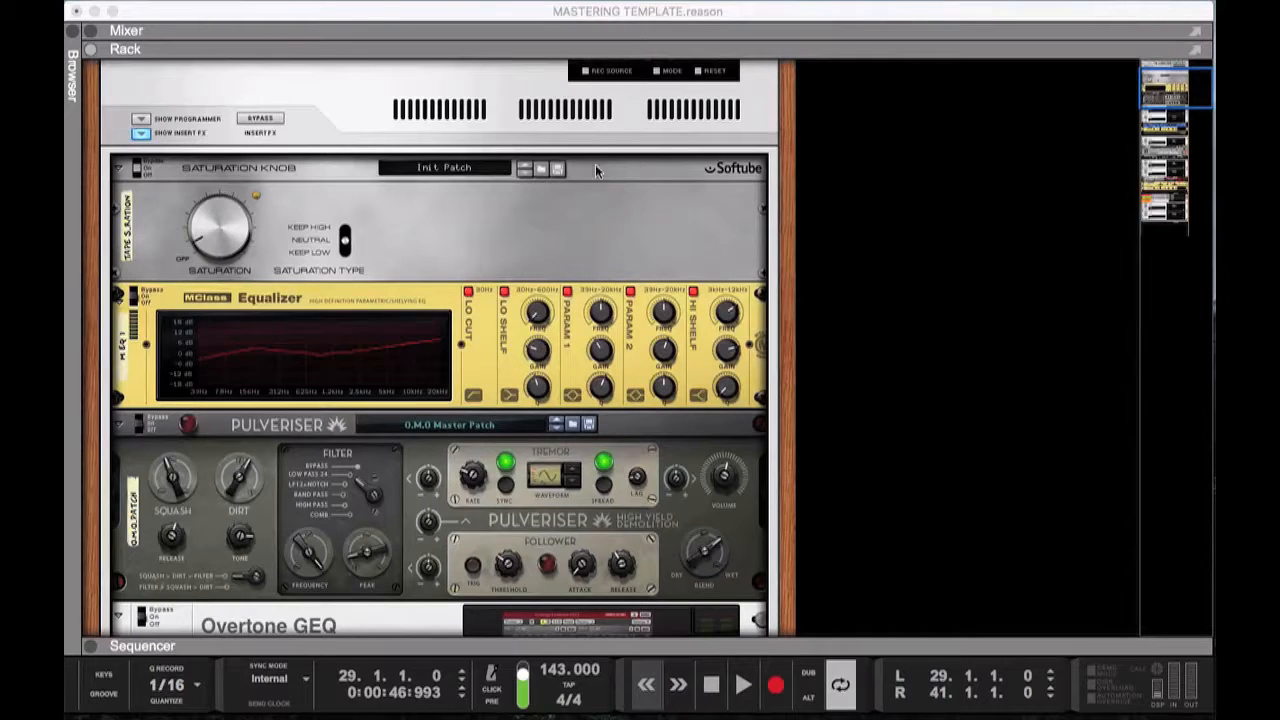
{"action": "scroll", "coordinate": [565, 222], "scroll_direction": "down", "scroll_amount": 2}
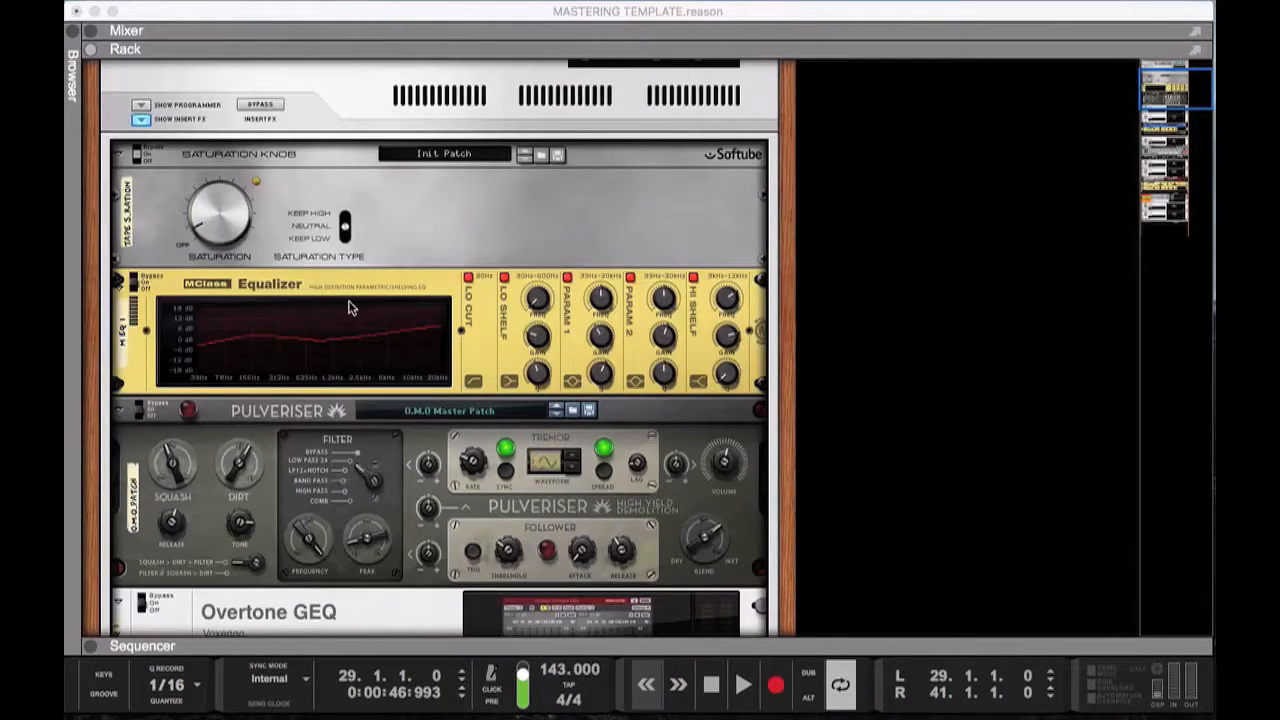
{"action": "scroll", "coordinate": [355, 340], "scroll_direction": "down", "scroll_amount": 5}
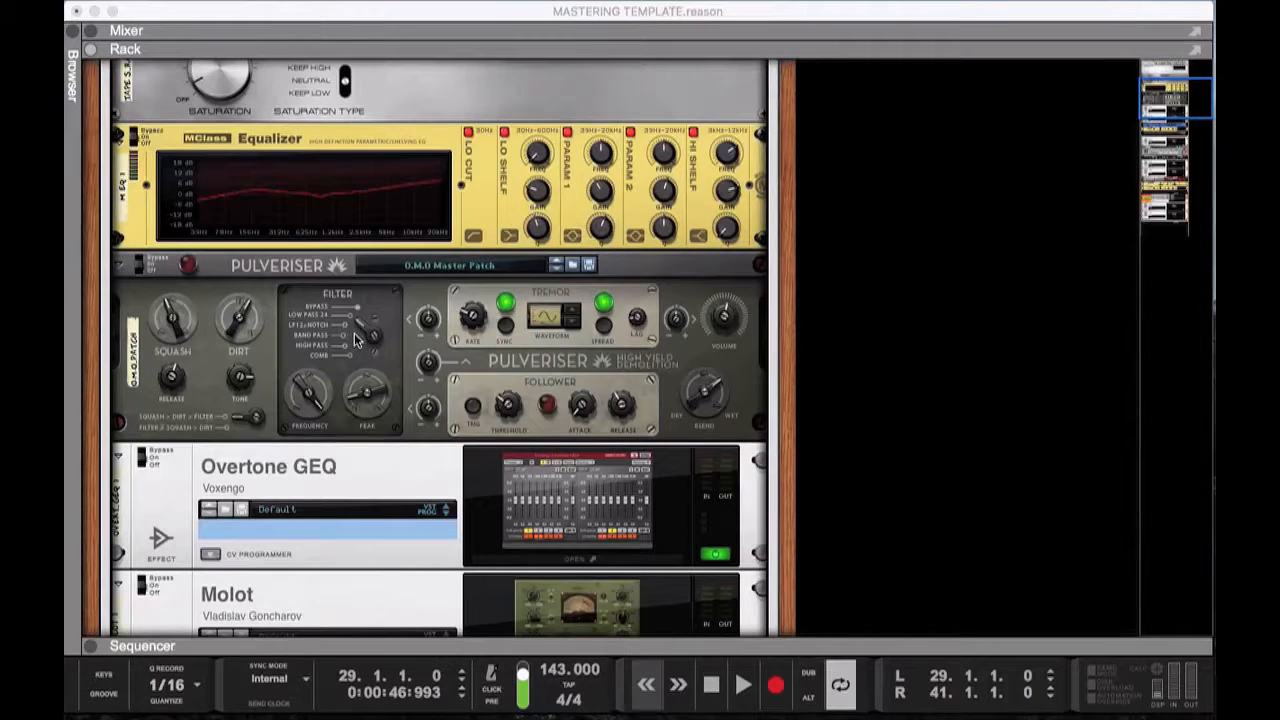
{"action": "scroll", "coordinate": [355, 340], "scroll_direction": "down", "scroll_amount": 5}
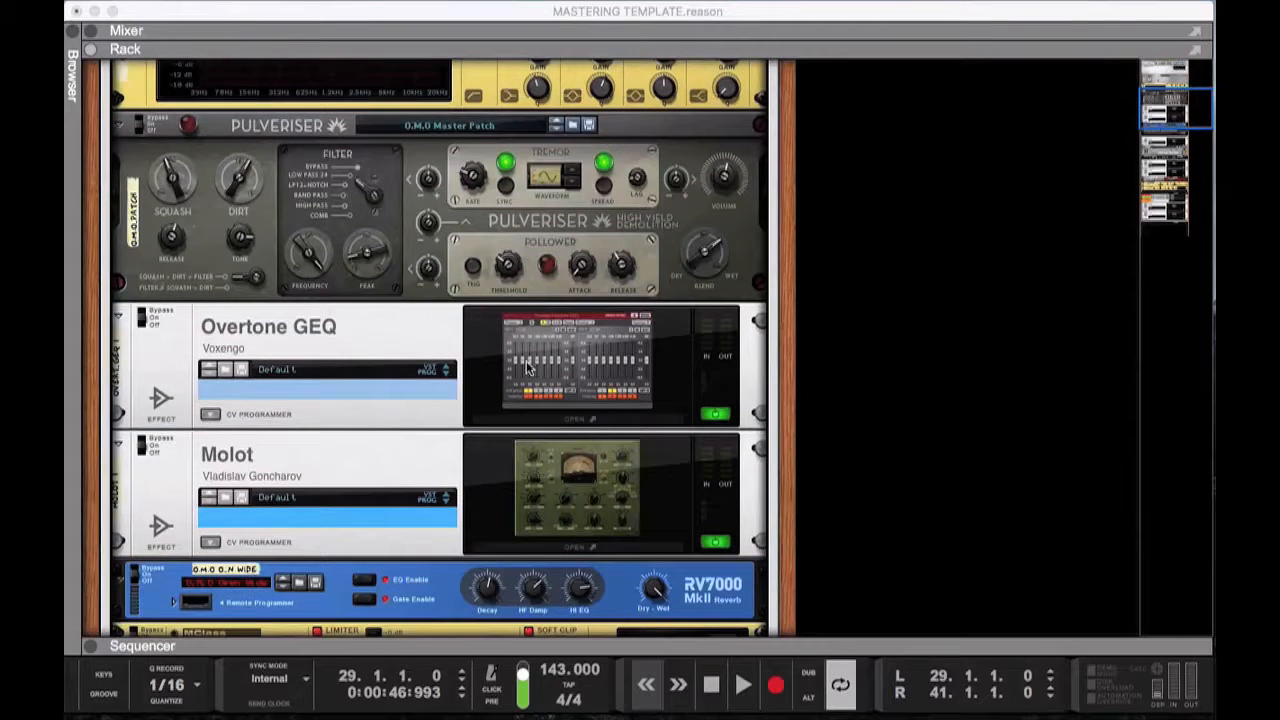
Inspect the settings of the Overtone GEQ and Molot plug-ins in the master inserts, closing each plug-in window
{"action": "left_click", "coordinate": [545, 417]}
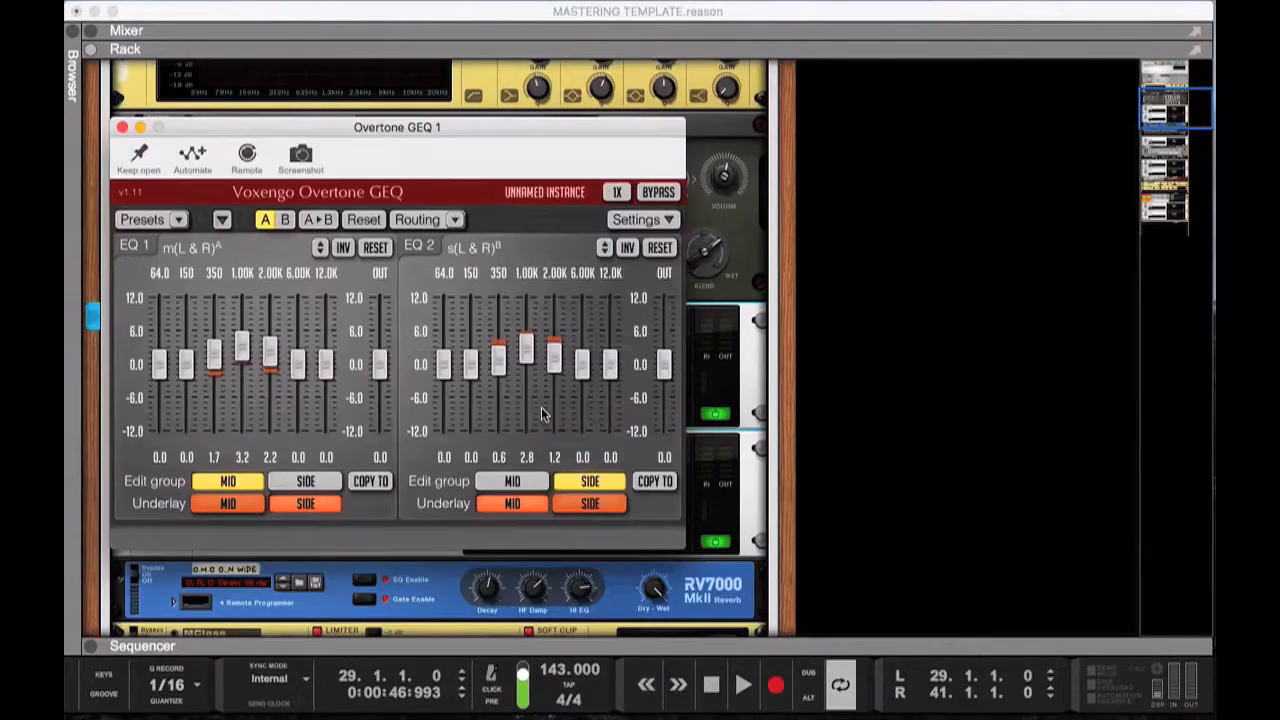
{"action": "left_click", "coordinate": [121, 128]}
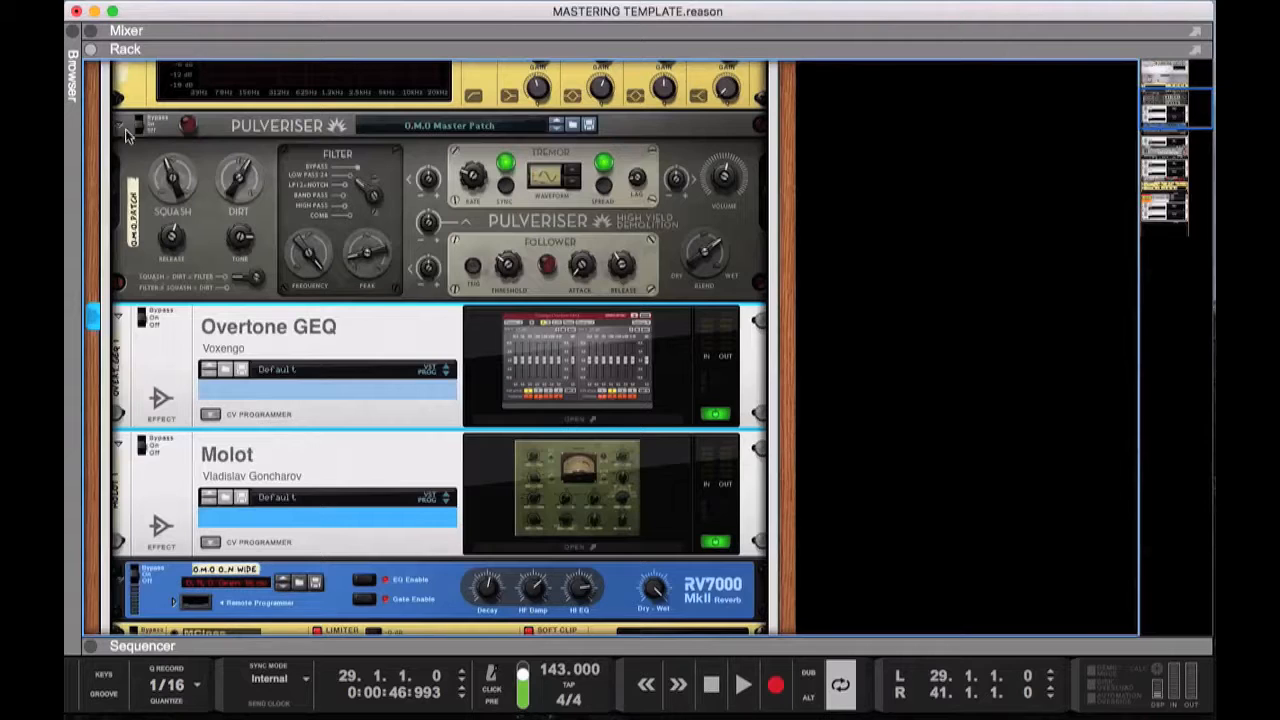
{"action": "left_click", "coordinate": [572, 545]}
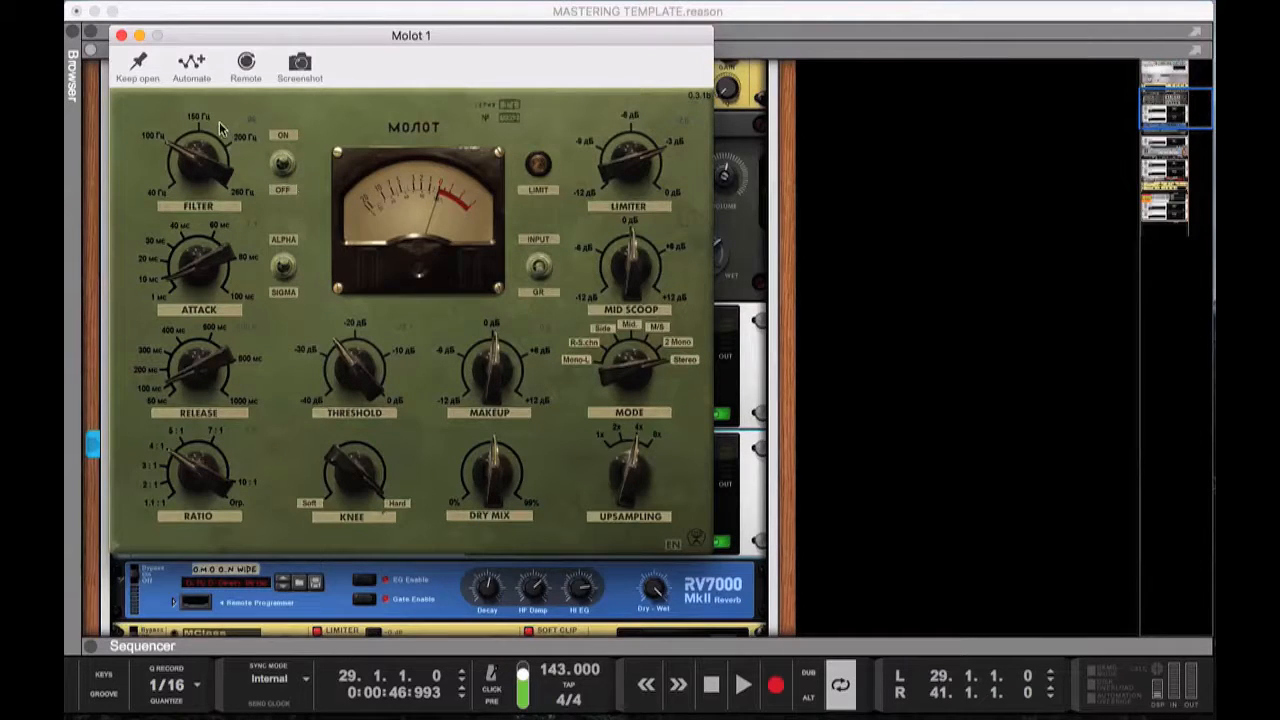
{"action": "left_click", "coordinate": [122, 37]}
Review the RV7000 reverb, MClass Maximizer and Limiter ending the master inserts, and return to the start of the chain
{"action": "scroll", "coordinate": [320, 321], "scroll_direction": "down", "scroll_amount": 5}
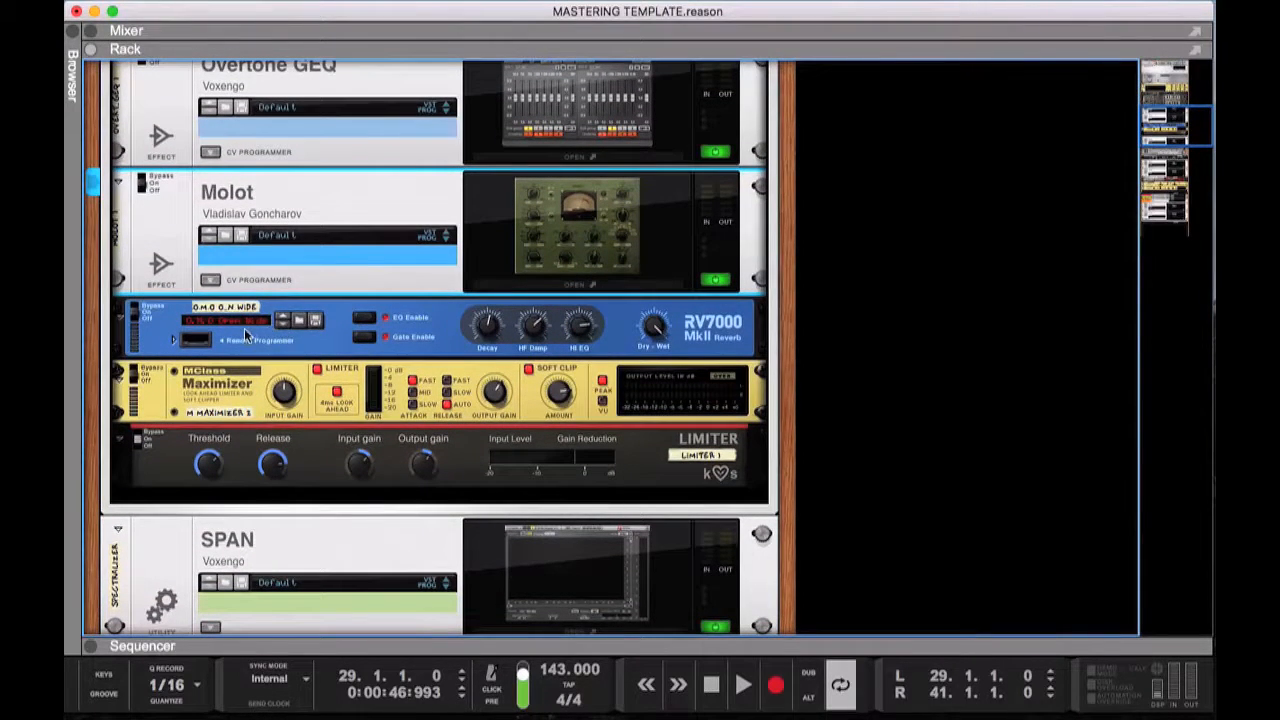
{"action": "scroll", "coordinate": [305, 399], "scroll_direction": "down", "scroll_amount": 1}
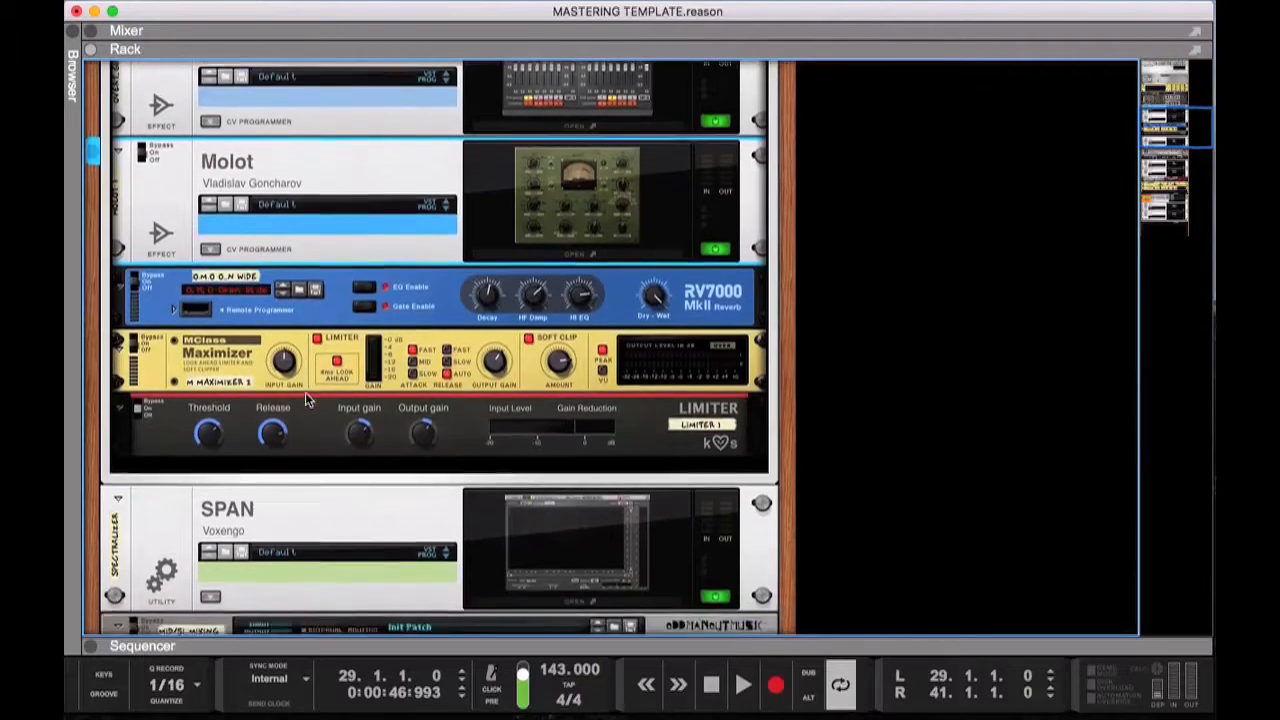
{"action": "scroll", "coordinate": [305, 399], "scroll_direction": "up", "scroll_amount": 5}
{"action": "scroll", "coordinate": [307, 399], "scroll_direction": "up", "scroll_amount": 8}
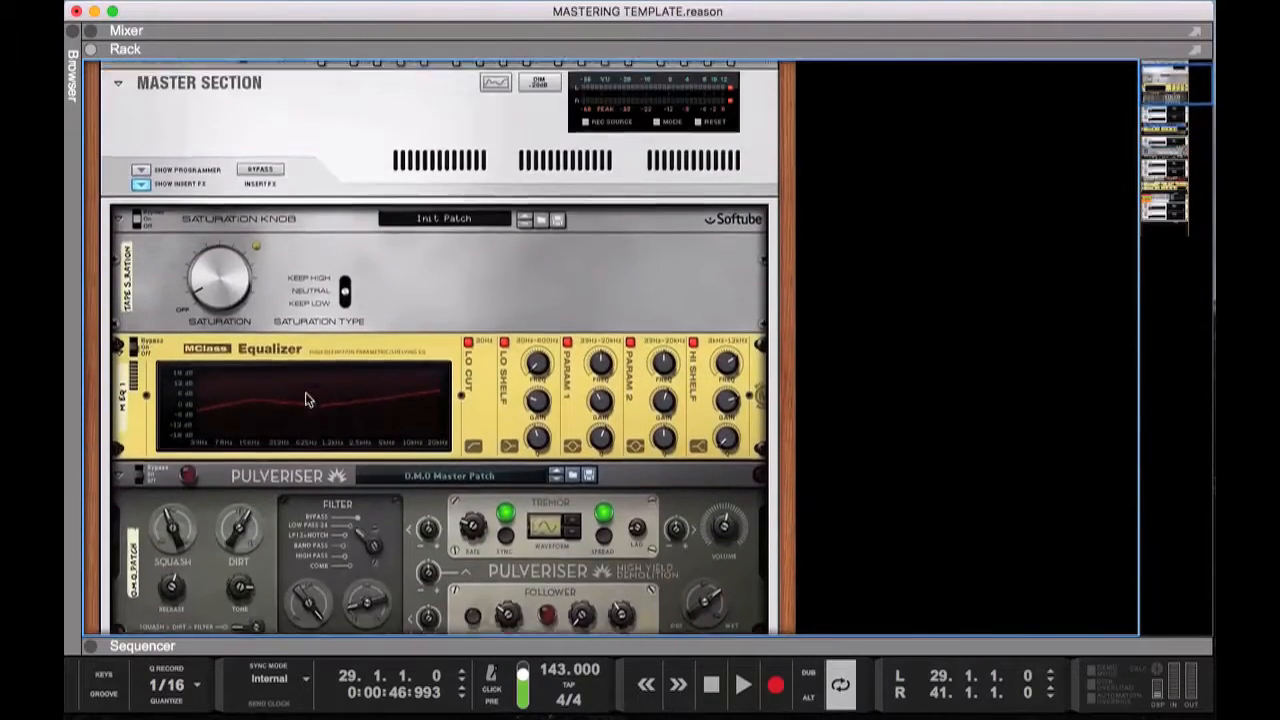
{"action": "scroll", "coordinate": [305, 398], "scroll_direction": "down", "scroll_amount": 2}
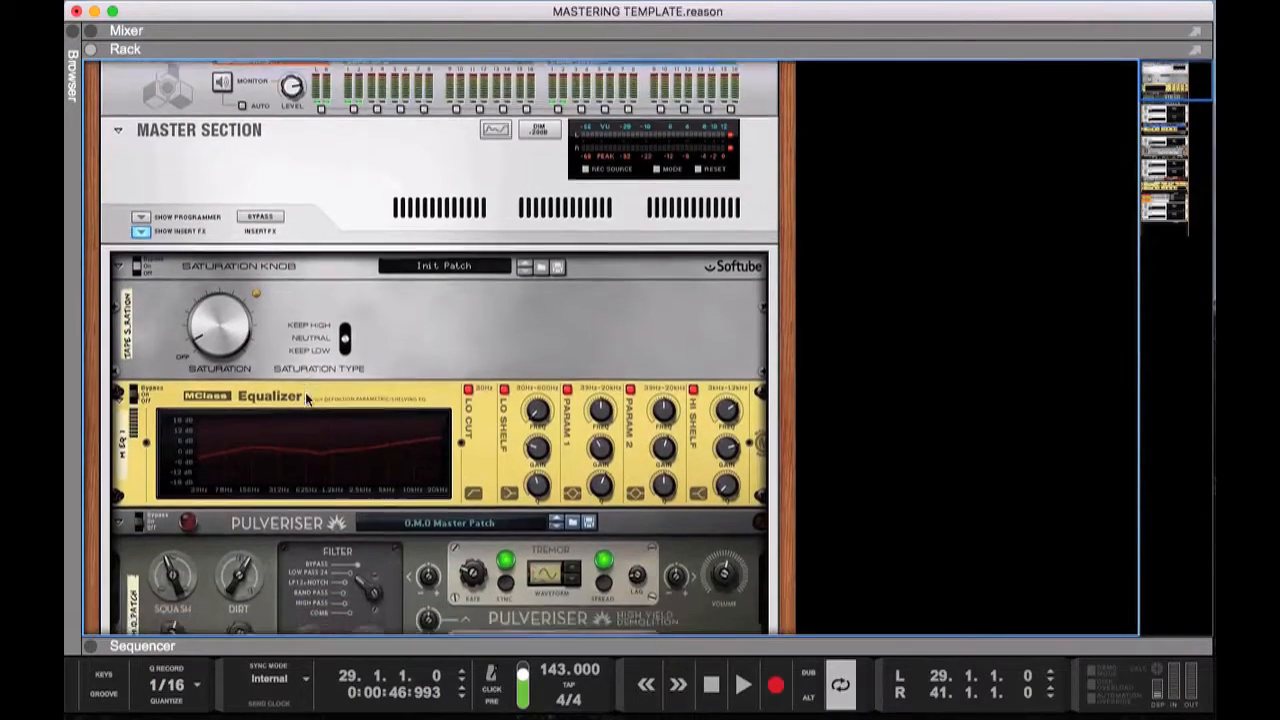
{"action": "scroll", "coordinate": [307, 399], "scroll_direction": "down", "scroll_amount": 1}
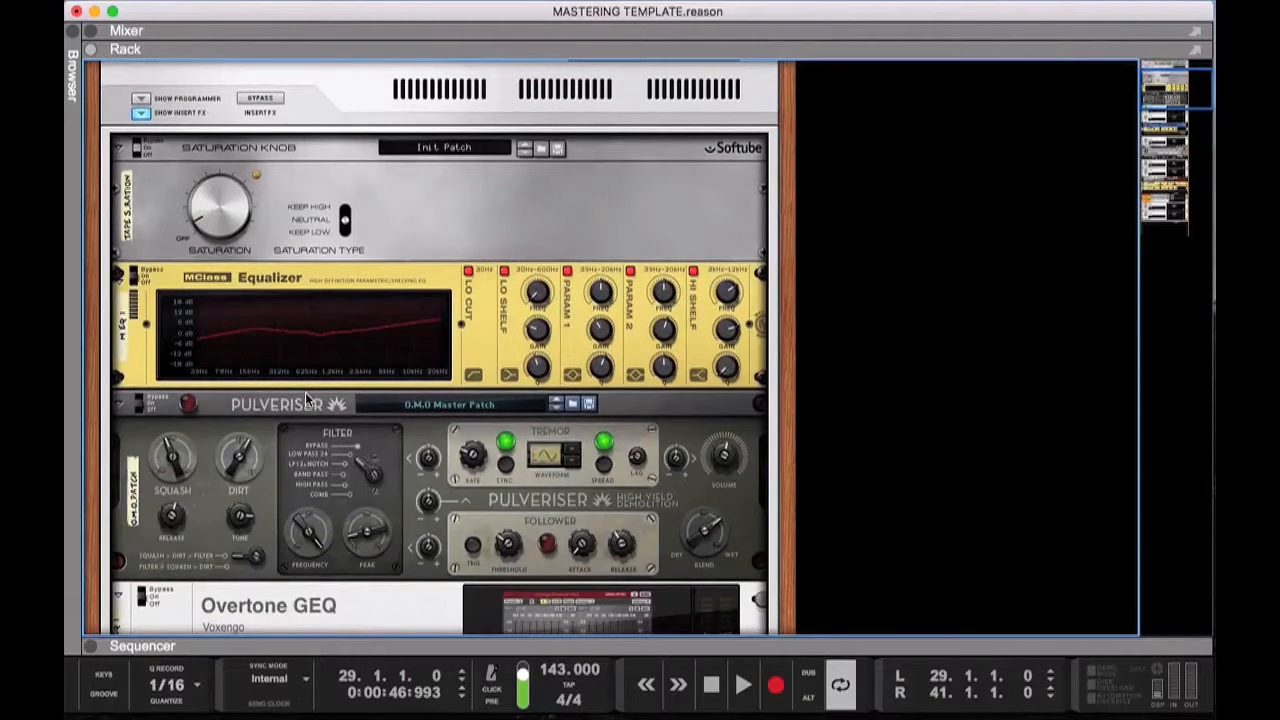
{"action": "scroll", "coordinate": [307, 399], "scroll_direction": "up", "scroll_amount": 2}
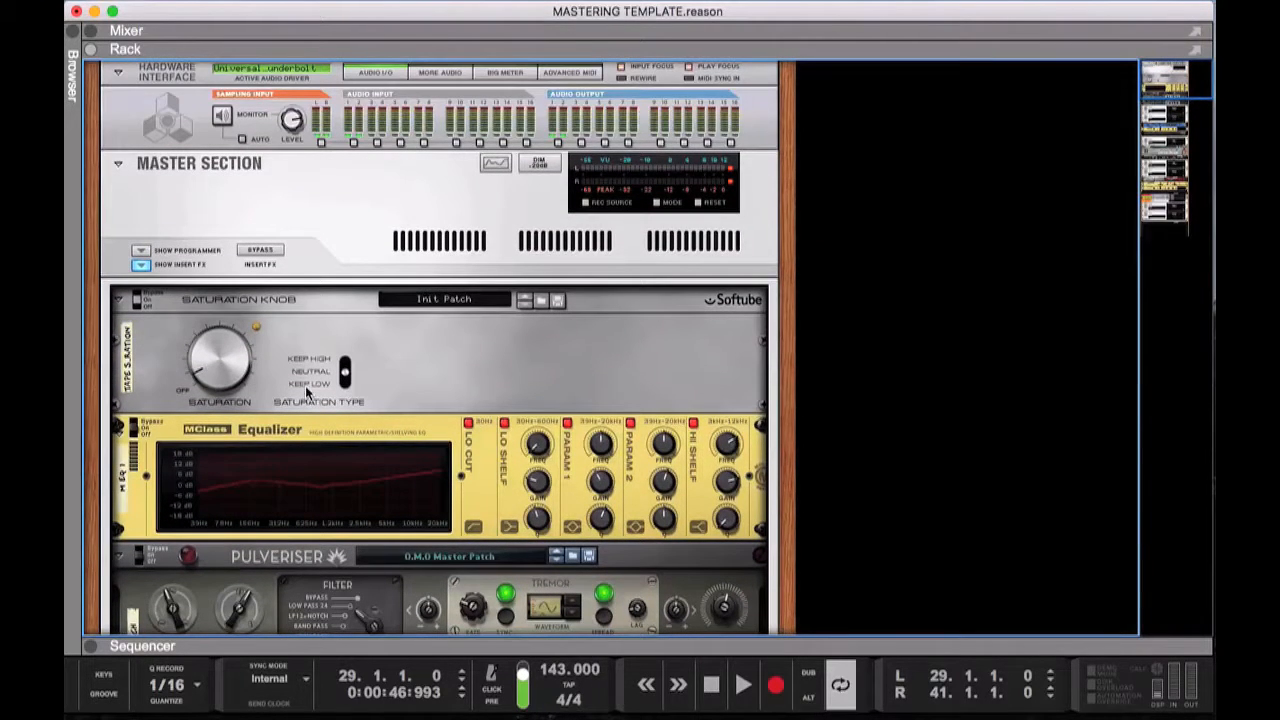
Show the mixer, examine the MAIN TRK sends and the master FX returns, and collapse the mixer again
{"action": "left_click", "coordinate": [74, 38]}
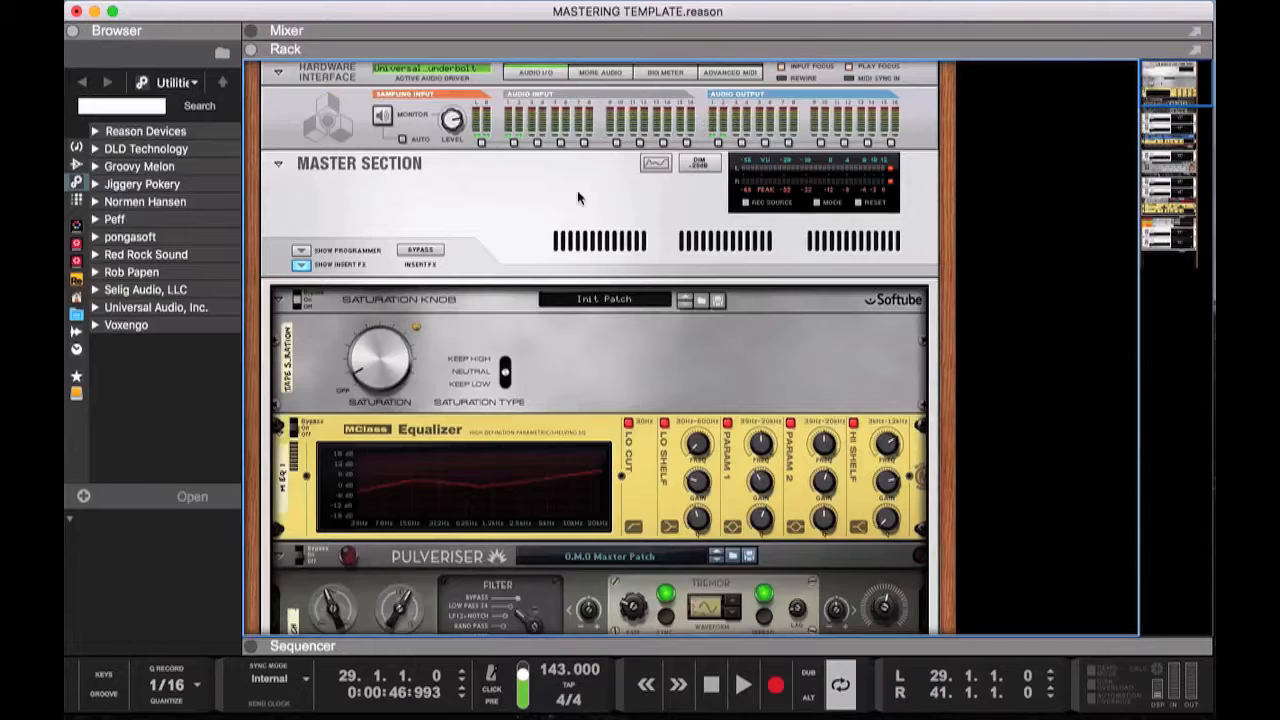
{"action": "left_click", "coordinate": [70, 33]}
{"action": "left_click", "coordinate": [90, 31]}
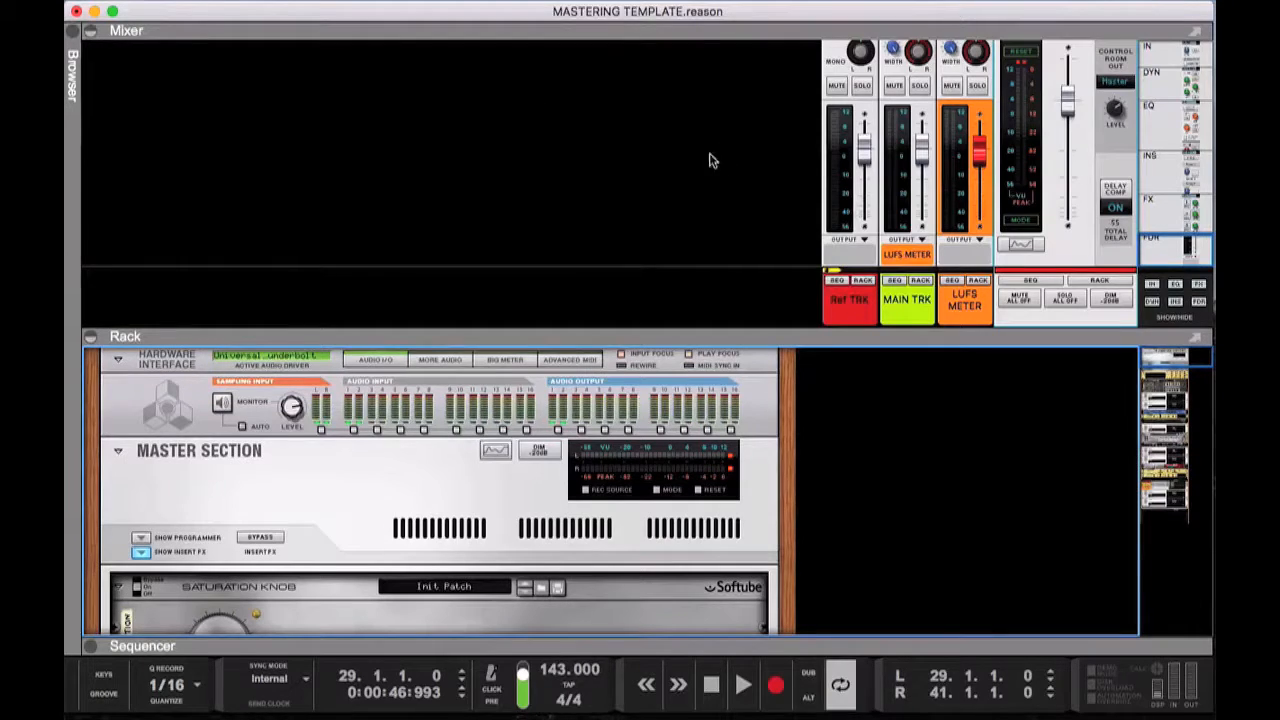
{"action": "scroll", "coordinate": [874, 209], "scroll_direction": "up", "scroll_amount": 5}
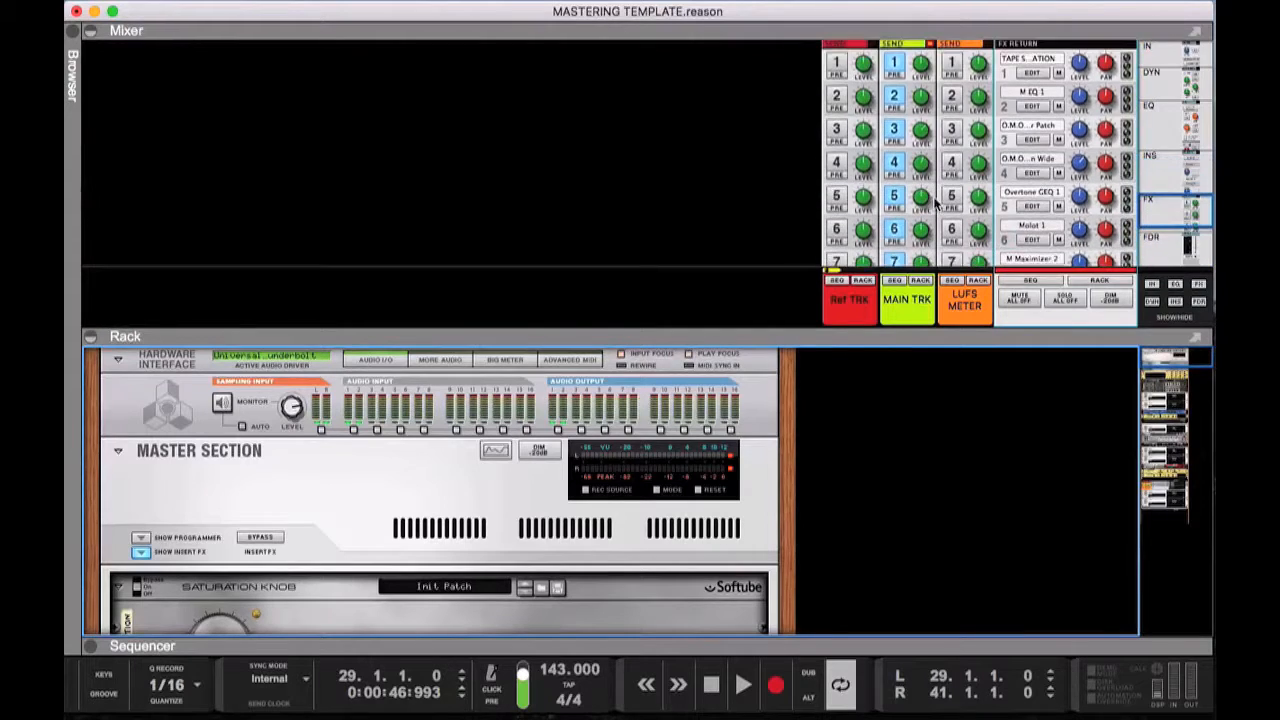
{"action": "scroll", "coordinate": [936, 203], "scroll_direction": "up", "scroll_amount": 1}
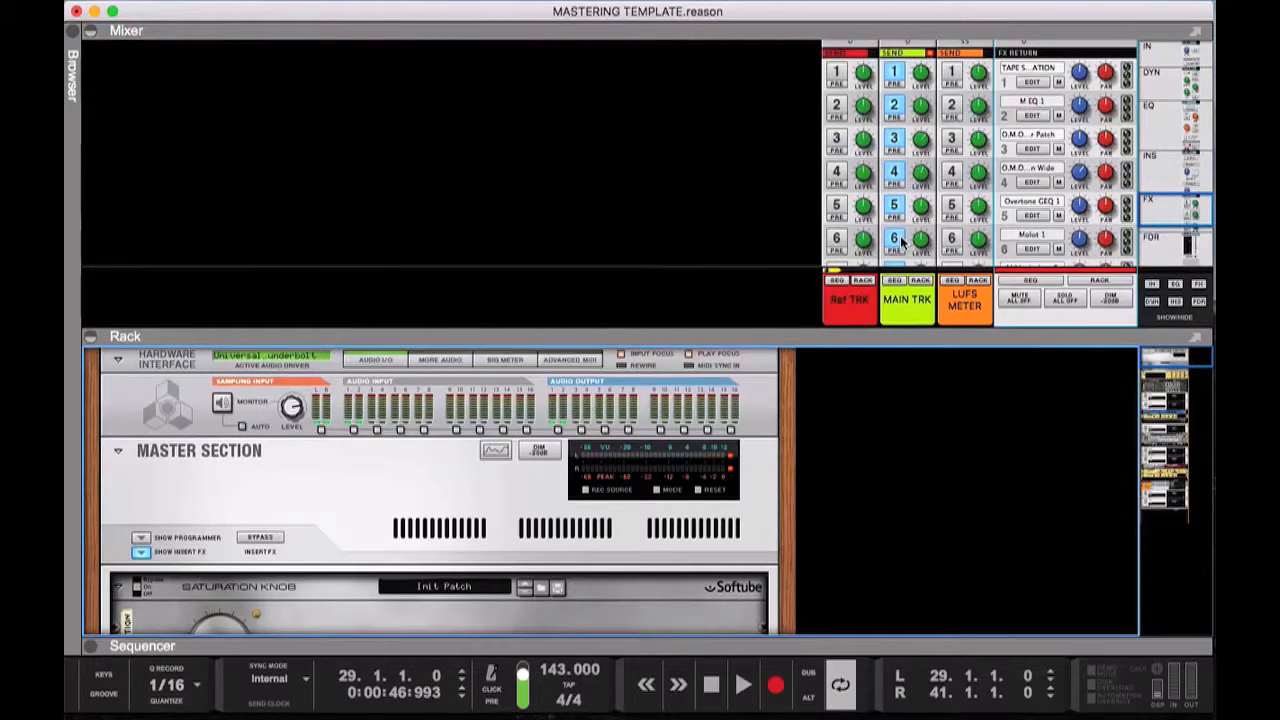
{"action": "scroll", "coordinate": [901, 241], "scroll_direction": "down", "scroll_amount": 4}
{"action": "scroll", "coordinate": [901, 241], "scroll_direction": "up", "scroll_amount": 5}
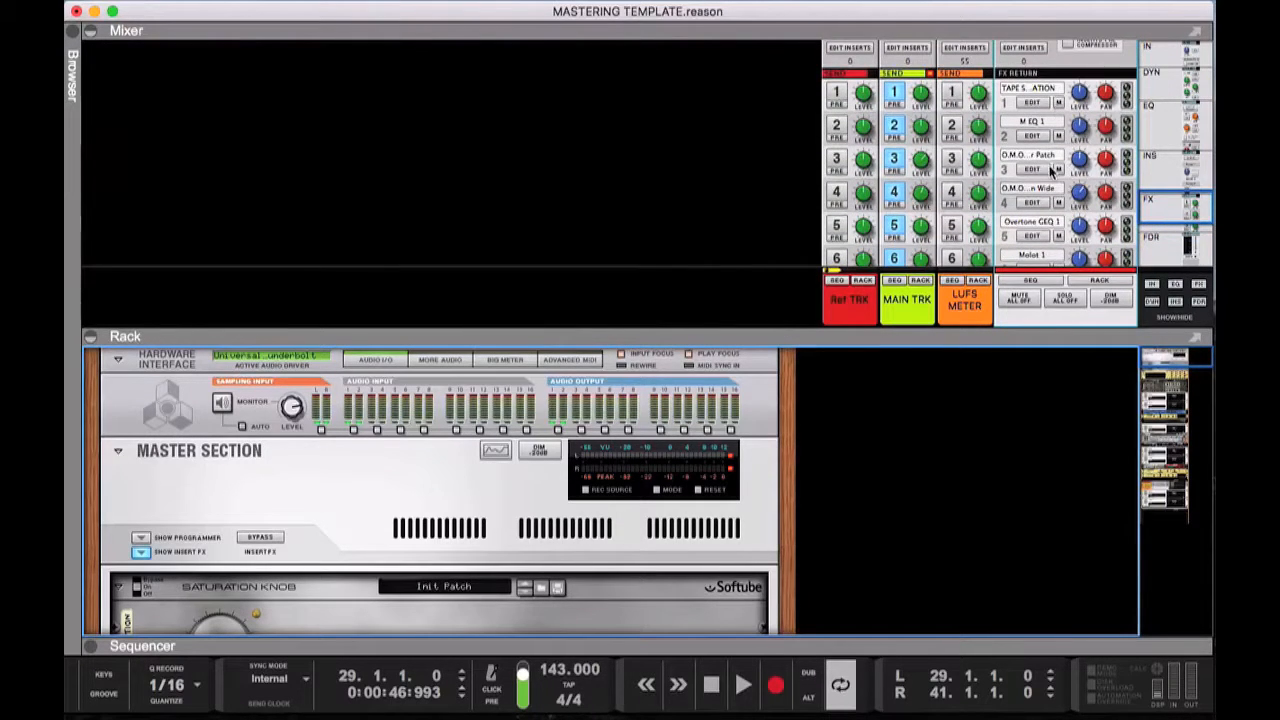
{"action": "scroll", "coordinate": [1050, 172], "scroll_direction": "down", "scroll_amount": 10}
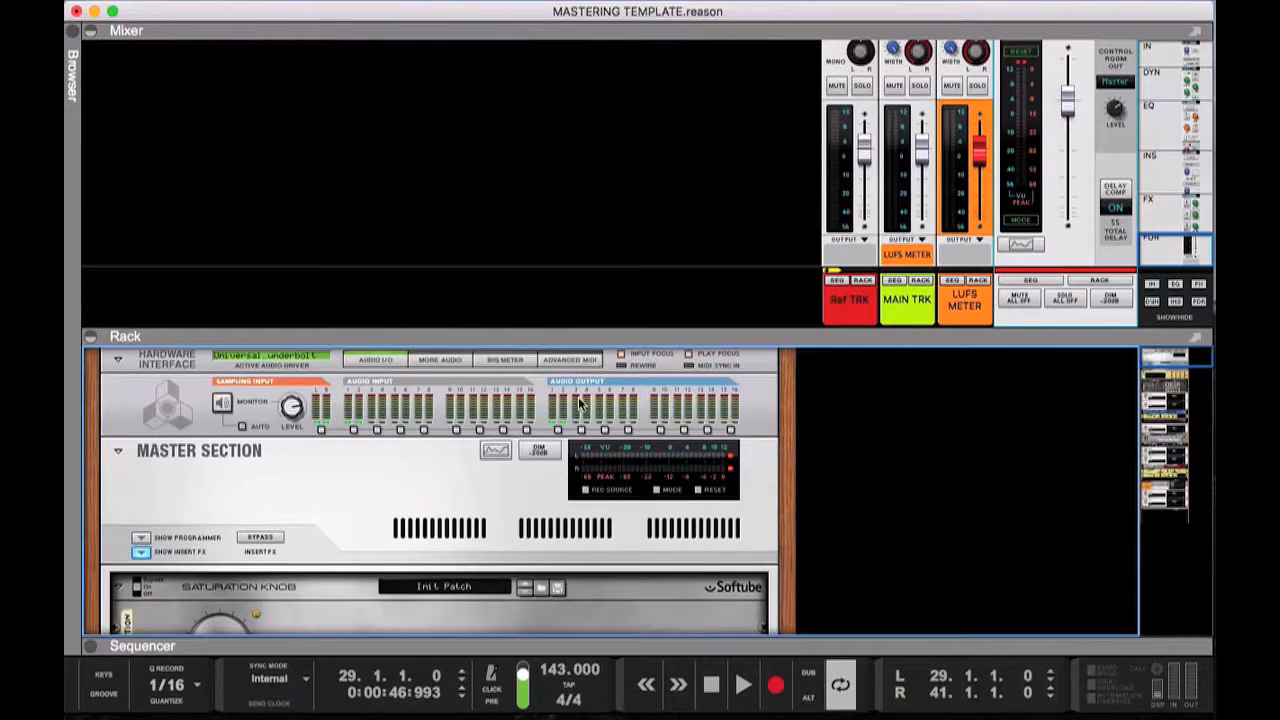
{"action": "left_click_drag", "start_coordinate": [560, 336], "coordinate": [557, 30]}
Inspect the SPAN spectrum analyzer below the master insert chain and close its window
{"action": "scroll", "coordinate": [596, 280], "scroll_direction": "down", "scroll_amount": 15}
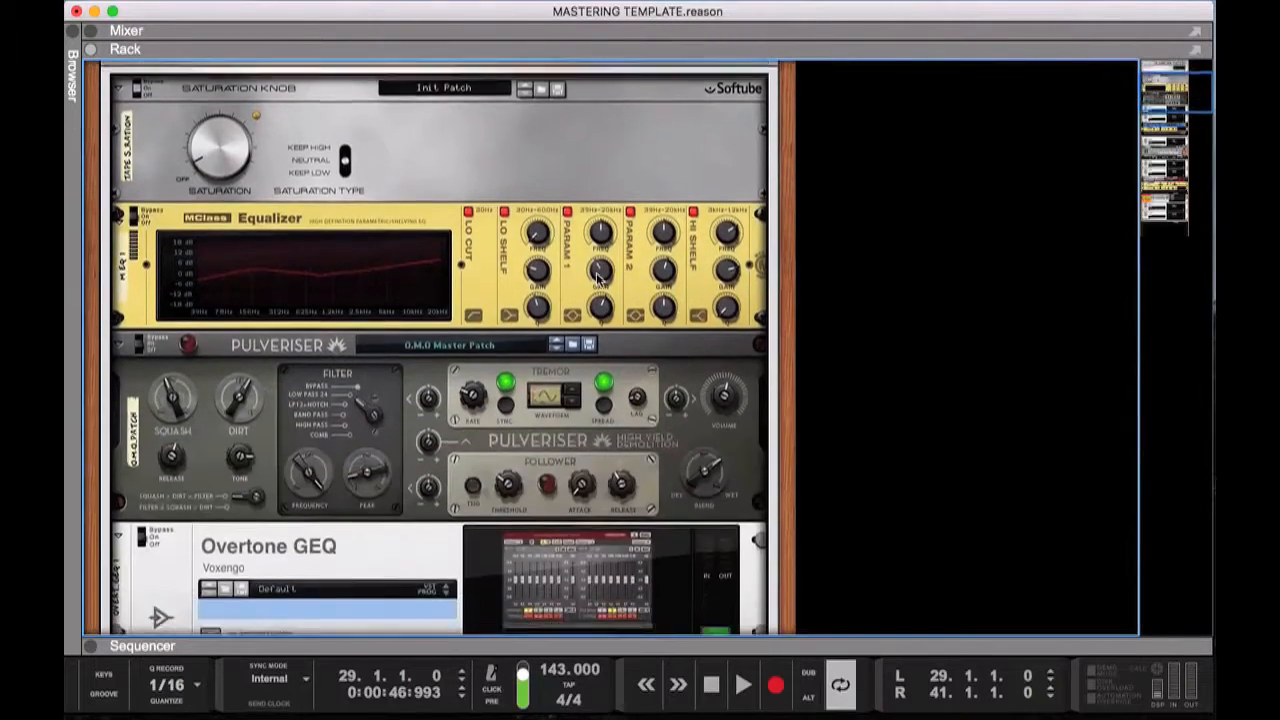
{"action": "scroll", "coordinate": [596, 275], "scroll_direction": "up", "scroll_amount": 2}
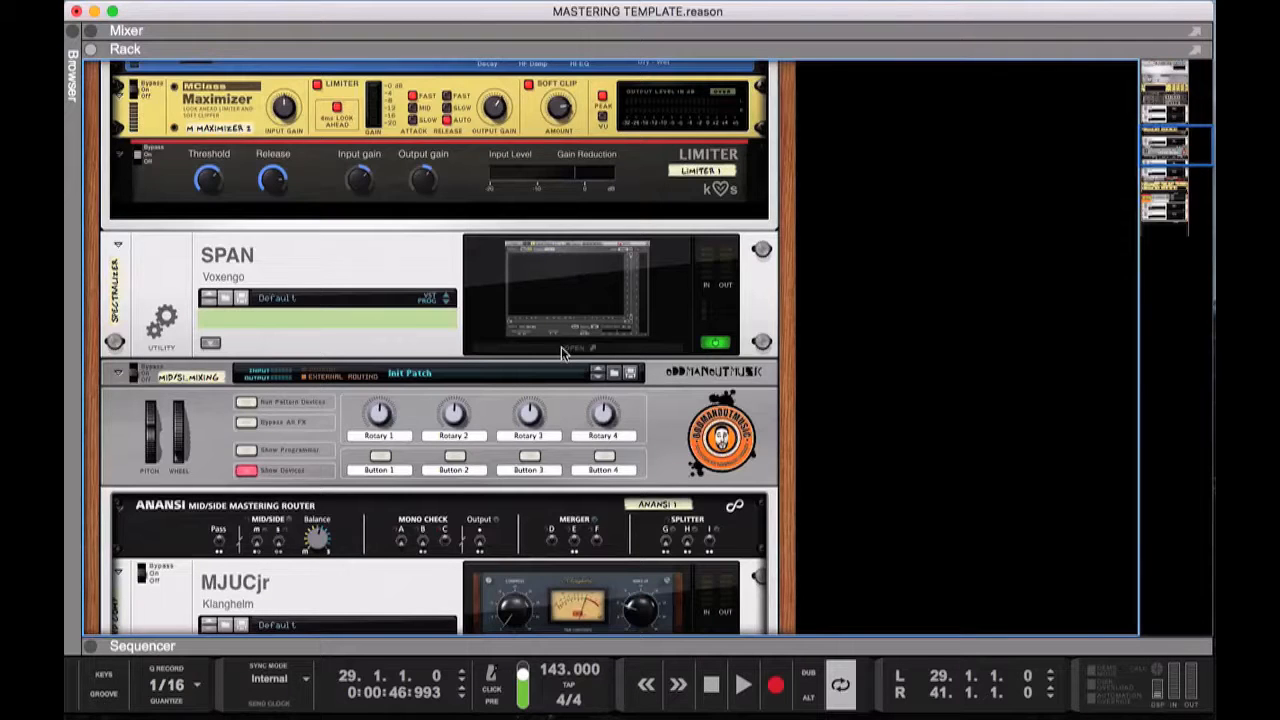
{"action": "left_click", "coordinate": [561, 347]}
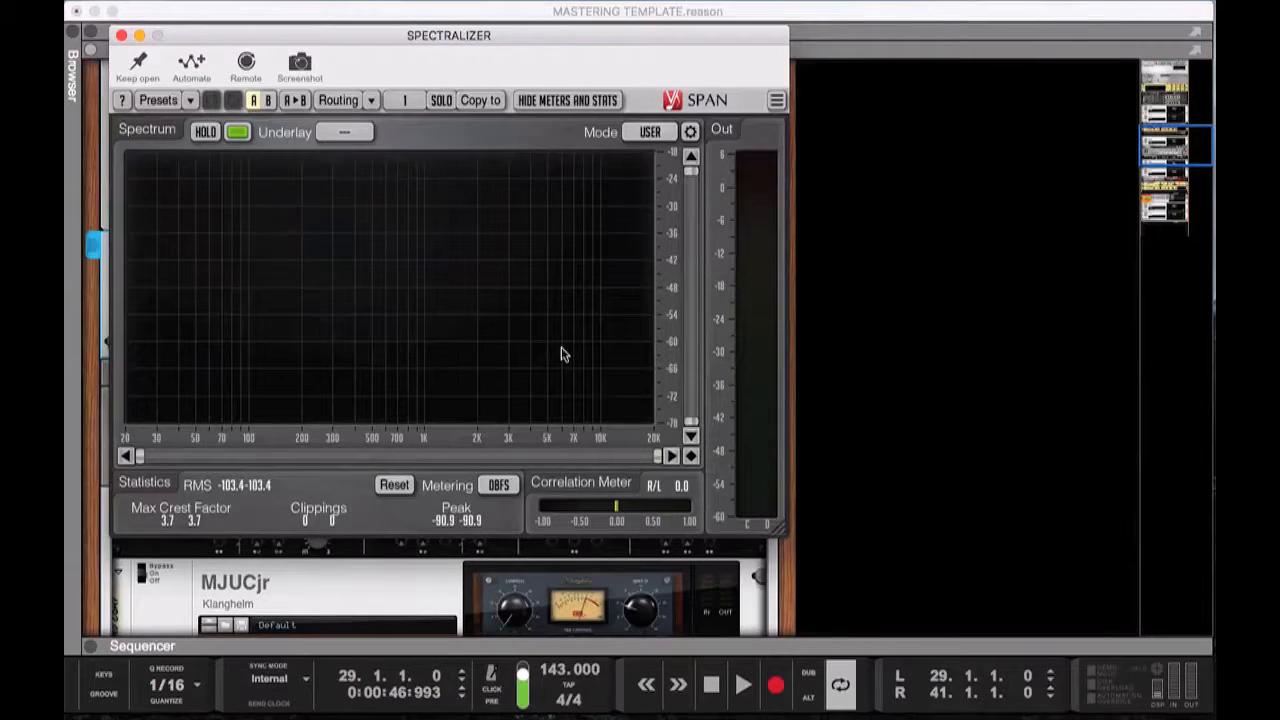
{"action": "left_click", "coordinate": [121, 36]}
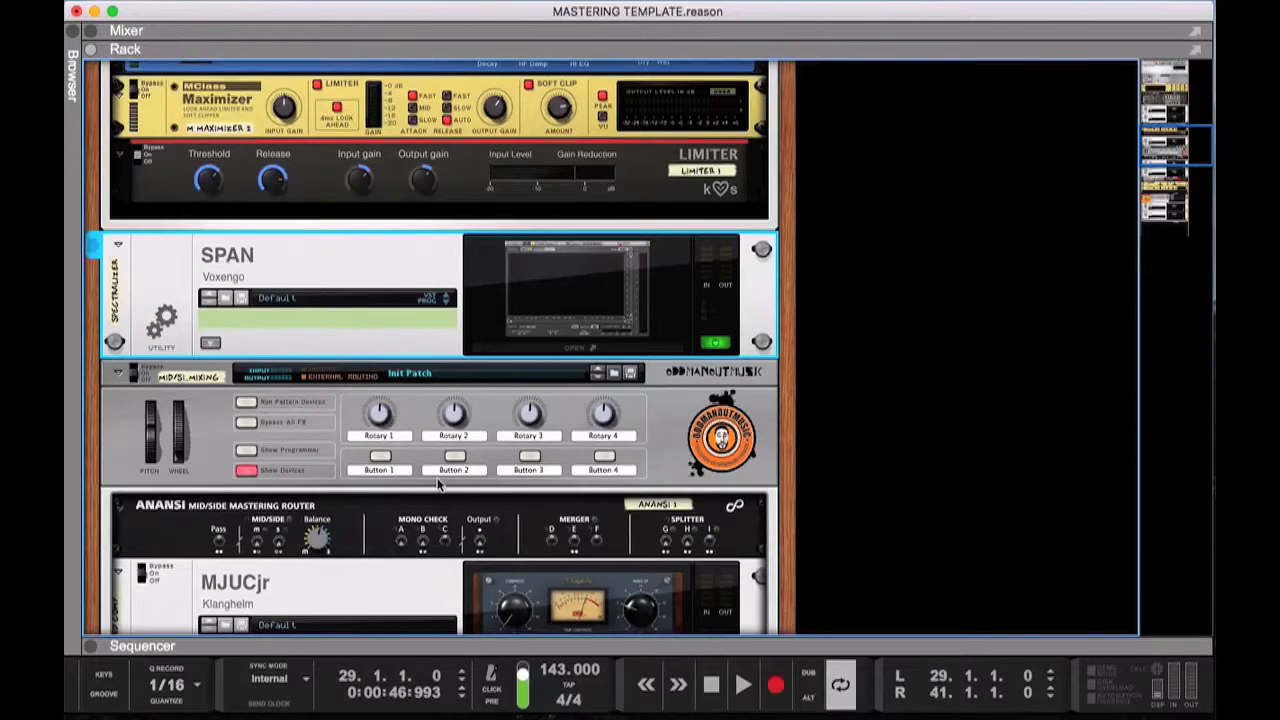
Examine the mid/side mixing Combinator's devices, including the MID COMP settings of the first MJUCjr compressor
{"action": "scroll", "coordinate": [437, 484], "scroll_direction": "down", "scroll_amount": 3}
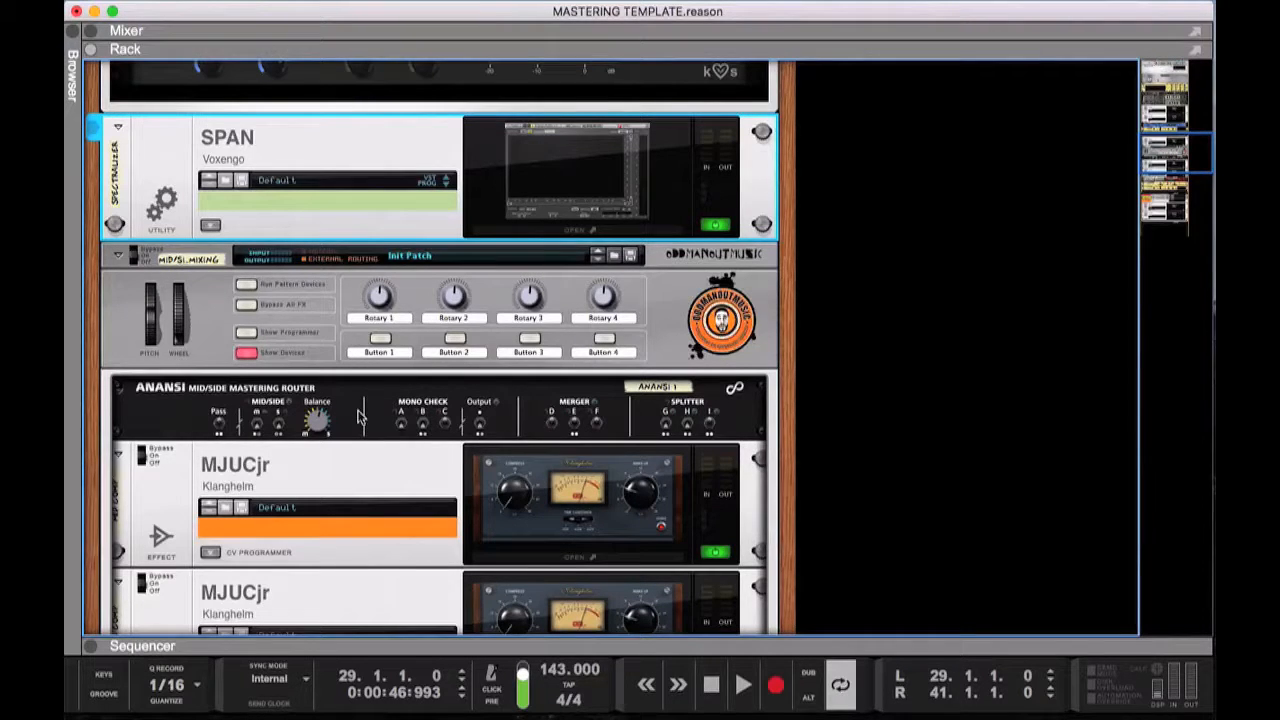
{"action": "scroll", "coordinate": [358, 414], "scroll_direction": "down", "scroll_amount": 3}
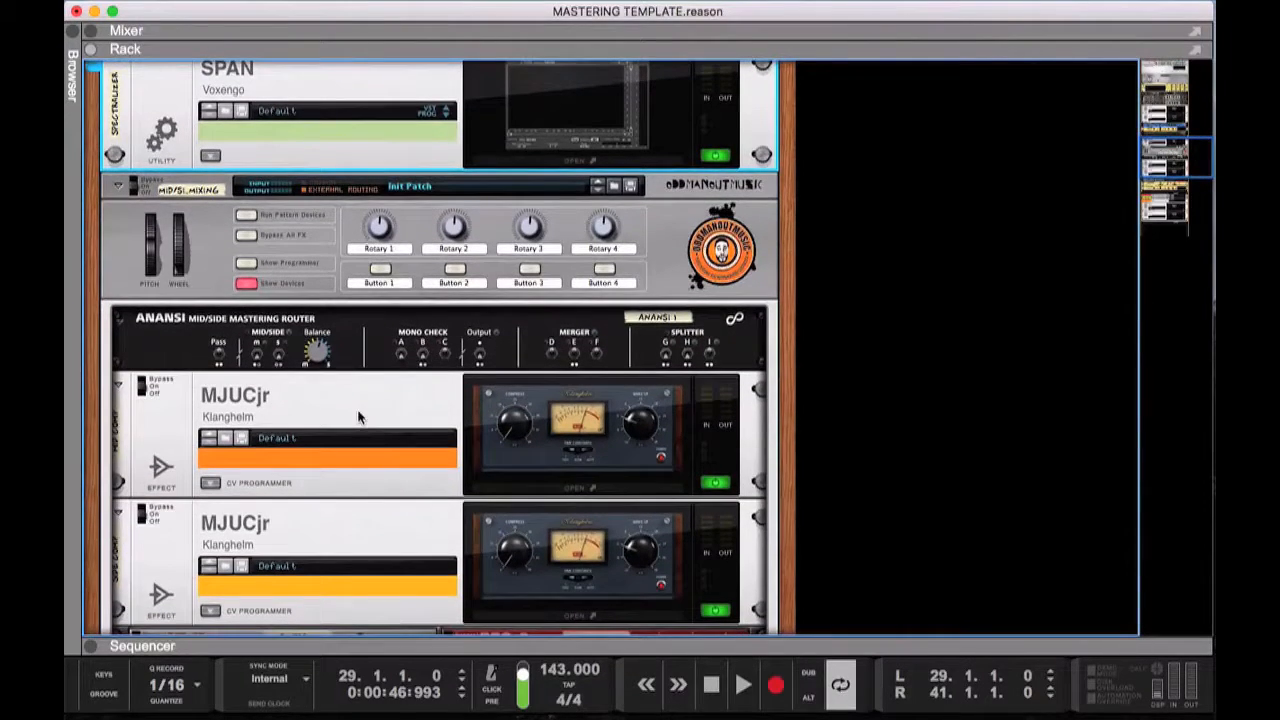
{"action": "left_click", "coordinate": [530, 489]}
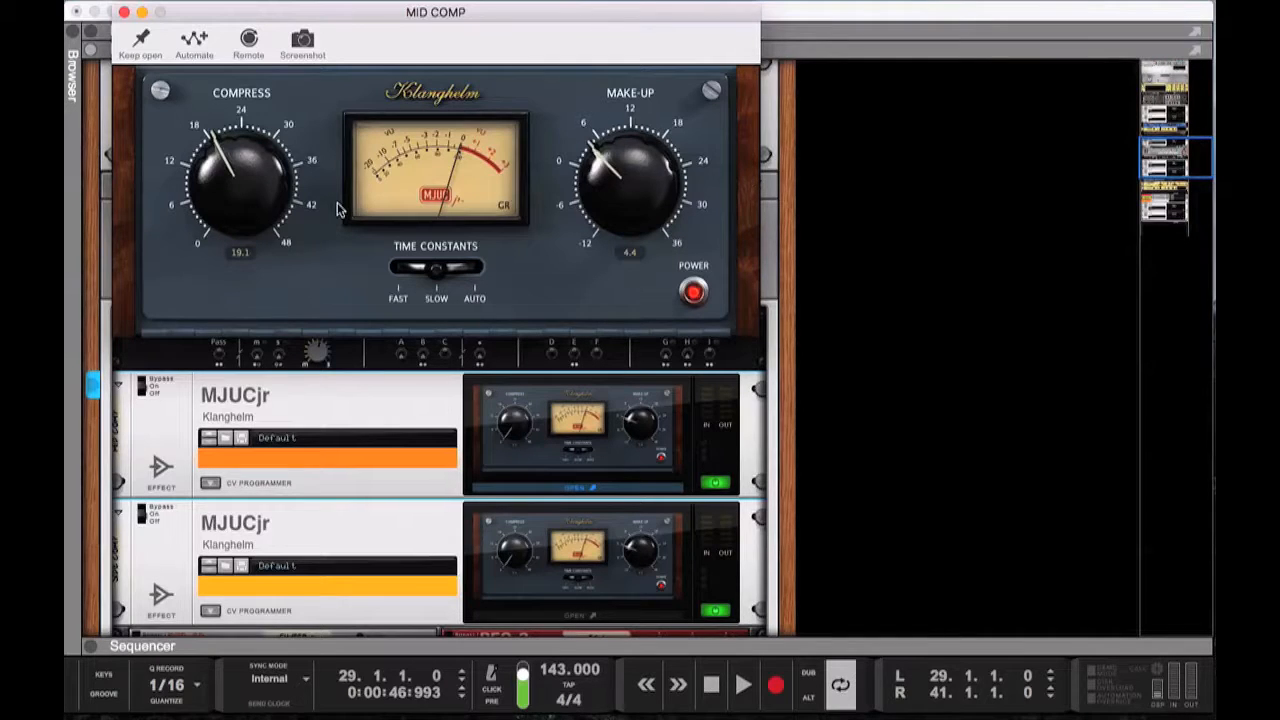
{"action": "left_click", "coordinate": [123, 12]}
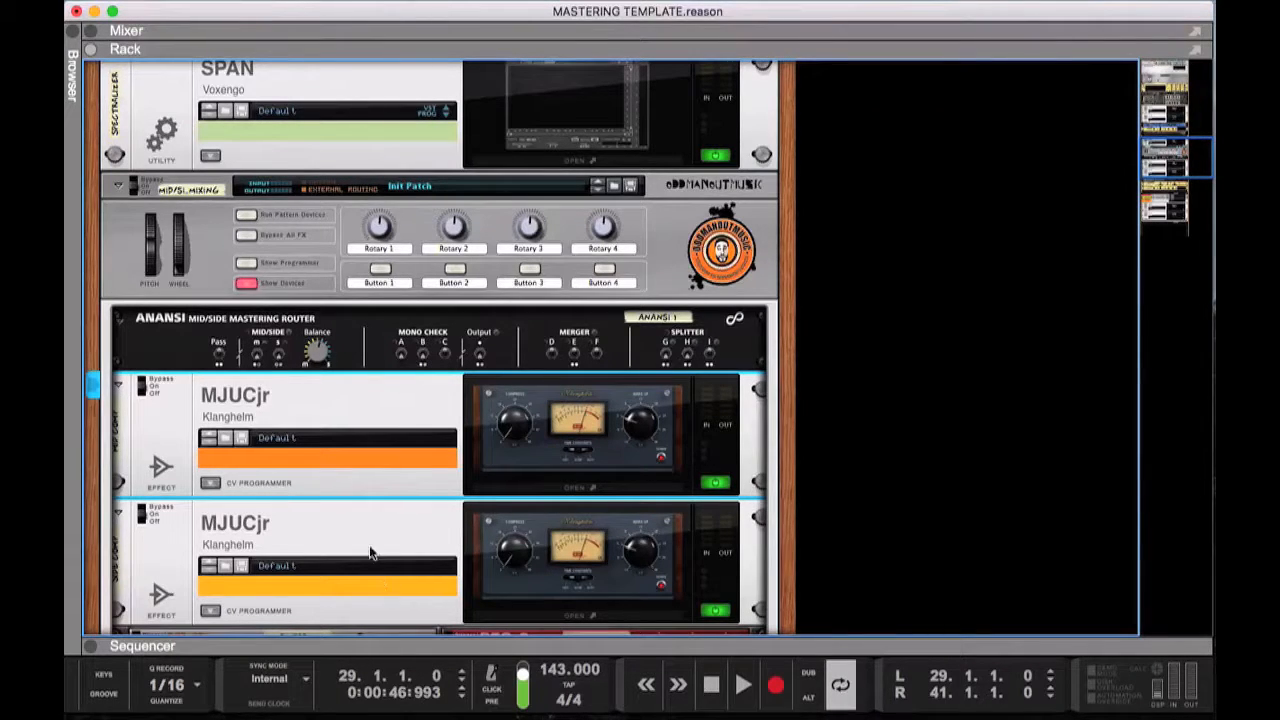
{"action": "scroll", "coordinate": [375, 570], "scroll_direction": "down", "scroll_amount": 5}
{"action": "scroll", "coordinate": [375, 570], "scroll_direction": "down", "scroll_amount": 2}
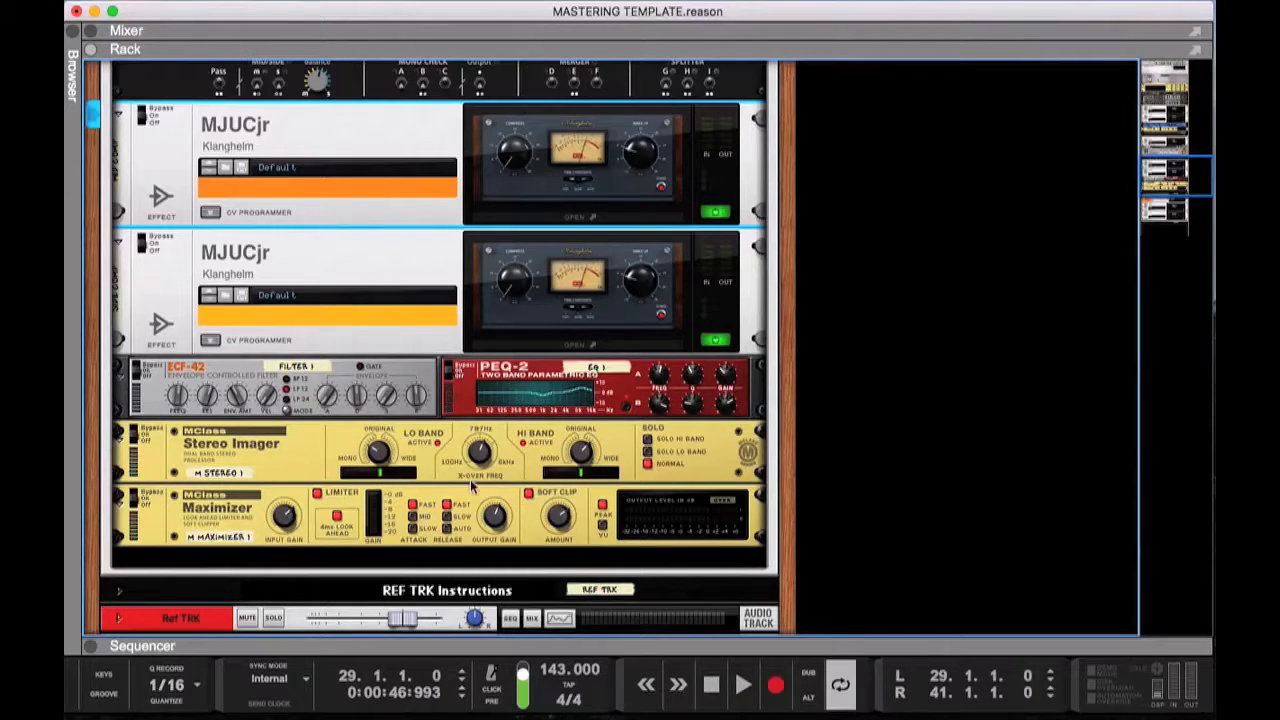
Inspect LoudMax and the Youlean Loudness Meter on the LUFS METER channel, and return to the master section
{"action": "scroll", "coordinate": [420, 460], "scroll_direction": "down", "scroll_amount": 5}
{"action": "scroll", "coordinate": [366, 445], "scroll_direction": "down", "scroll_amount": 3}
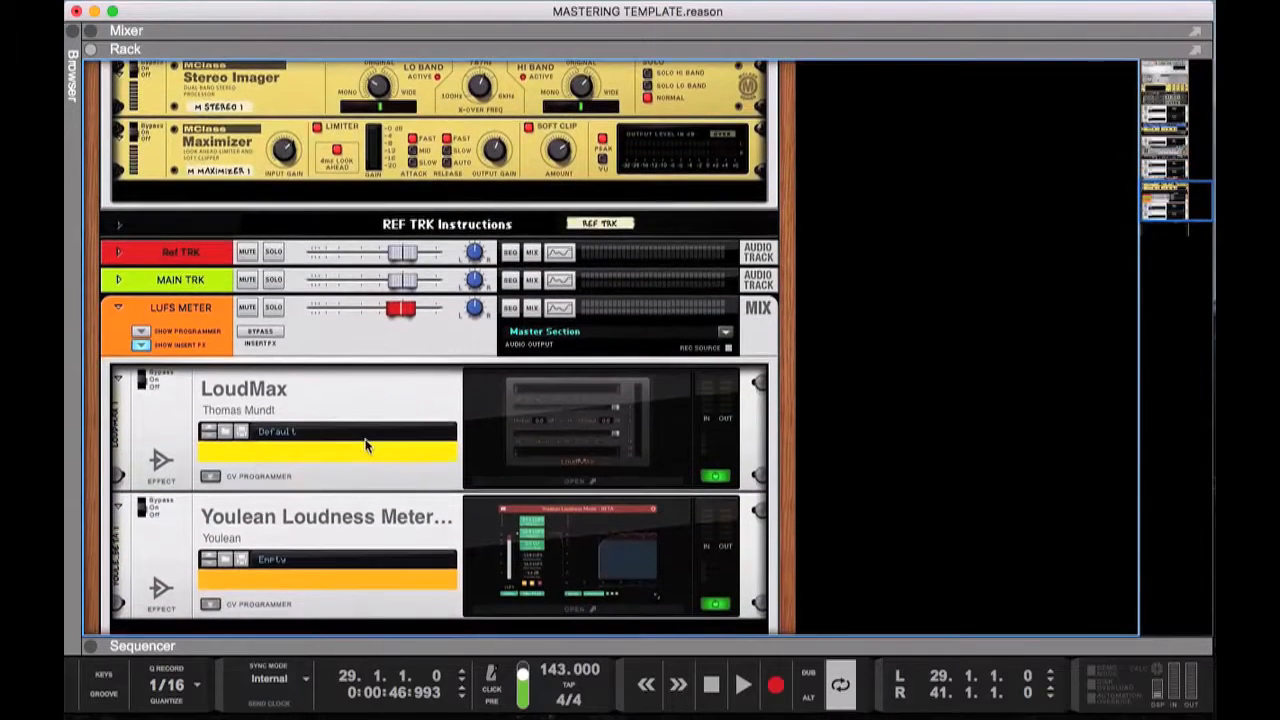
{"action": "left_click", "coordinate": [570, 483]}
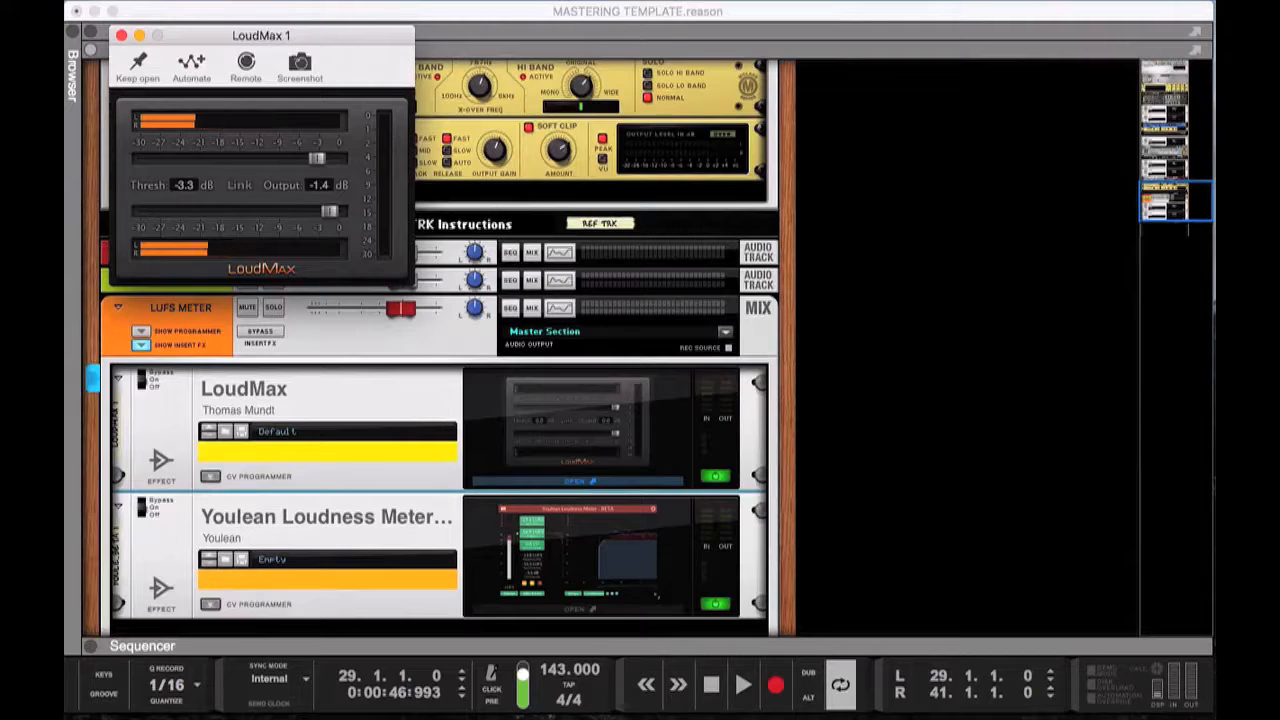
{"action": "left_click", "coordinate": [121, 37]}
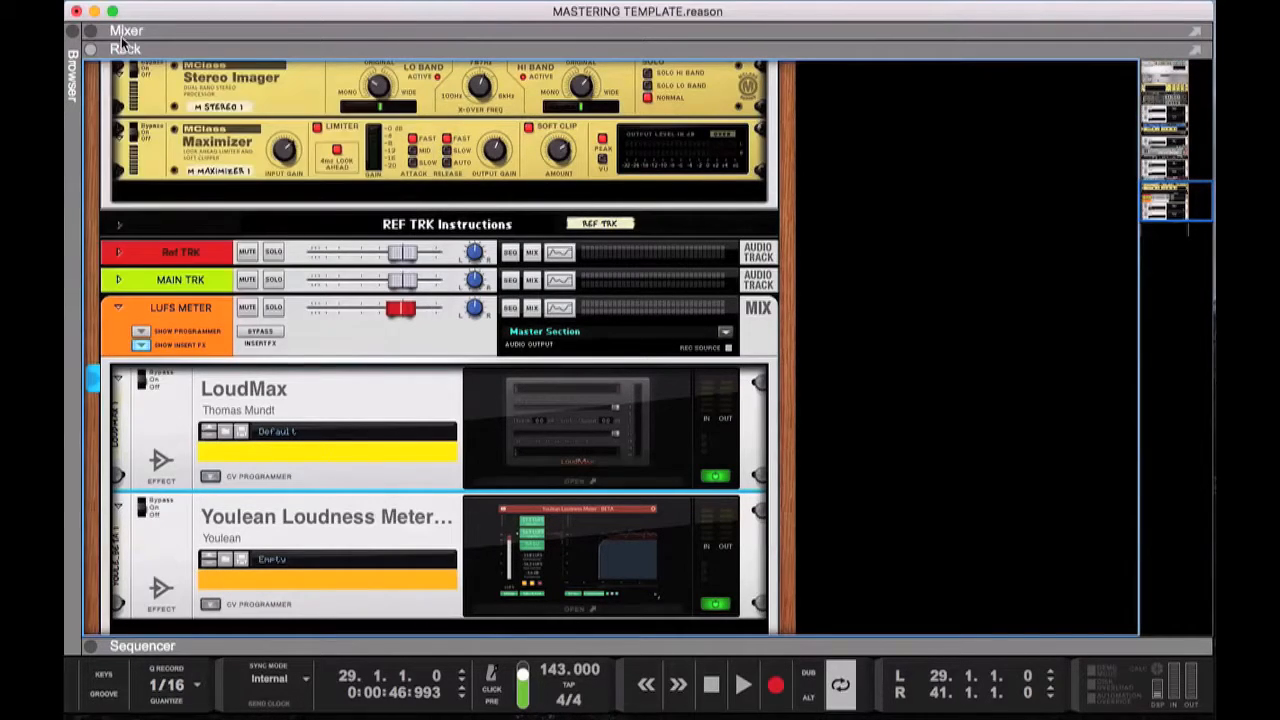
{"action": "left_click", "coordinate": [580, 615]}
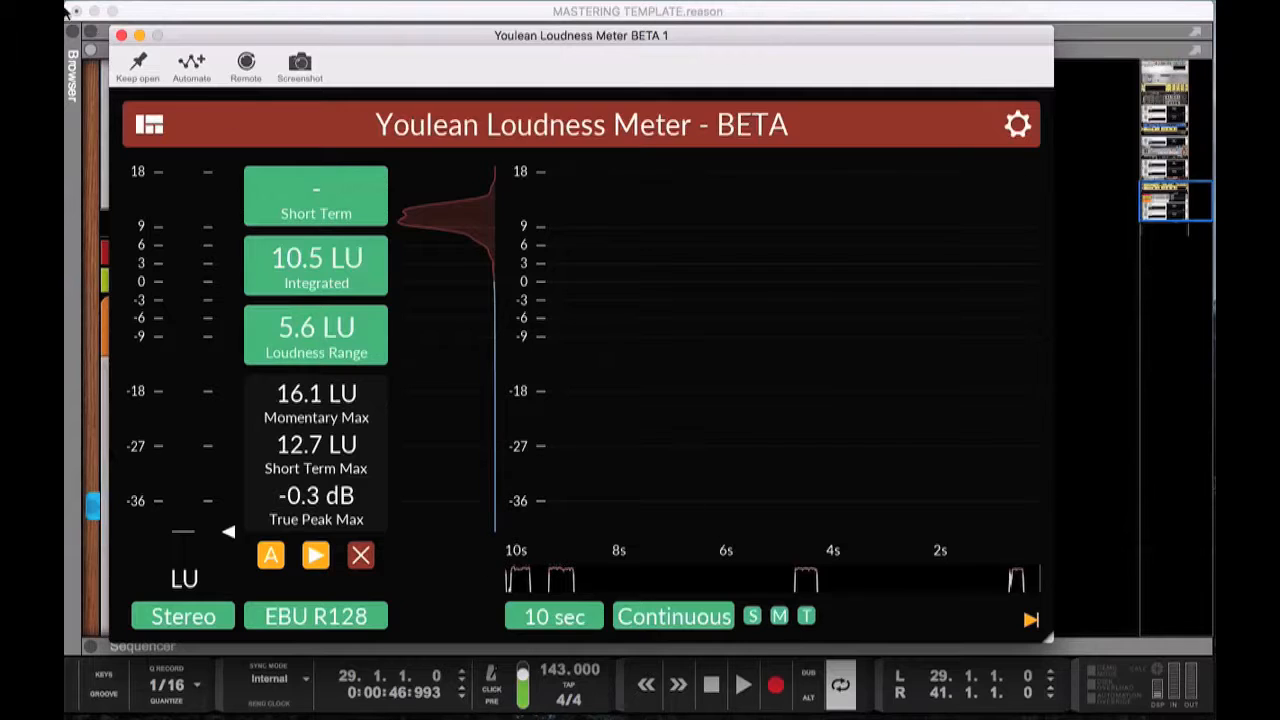
{"action": "left_click", "coordinate": [118, 37]}
{"action": "scroll", "coordinate": [395, 118], "scroll_direction": "up", "scroll_amount": 2}
{"action": "scroll", "coordinate": [395, 118], "scroll_direction": "up", "scroll_amount": 15}
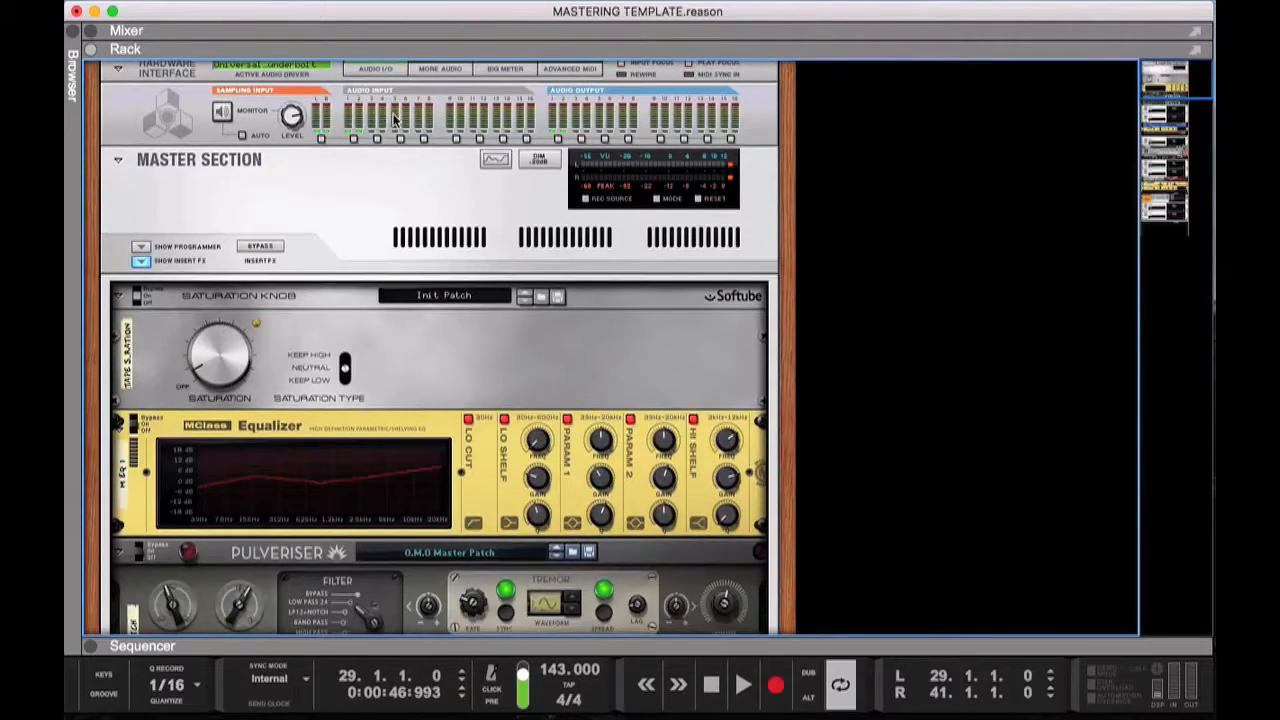
Flip the rack to its rear and trace the cabling from the Master Section through the insert devices to SPAN and the mid/side Combinator
{"action": "key", "text": "Tab"}
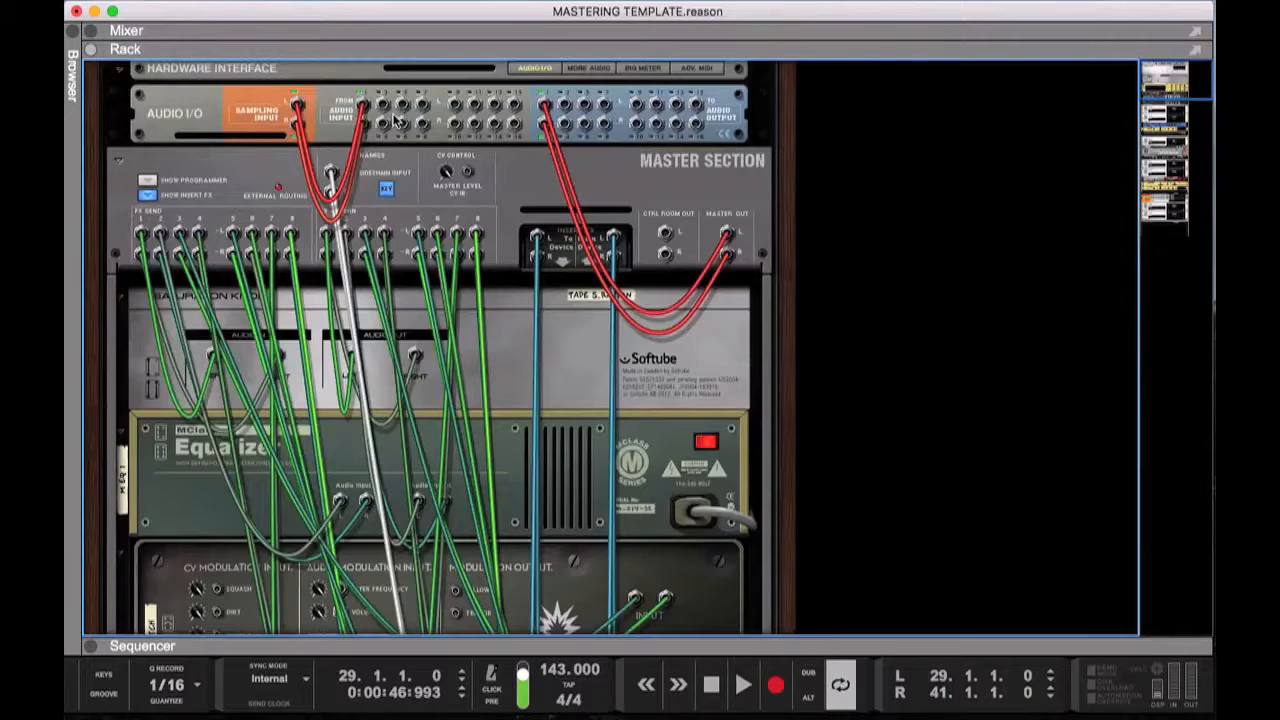
{"action": "scroll", "coordinate": [532, 181], "scroll_direction": "down", "scroll_amount": 7}
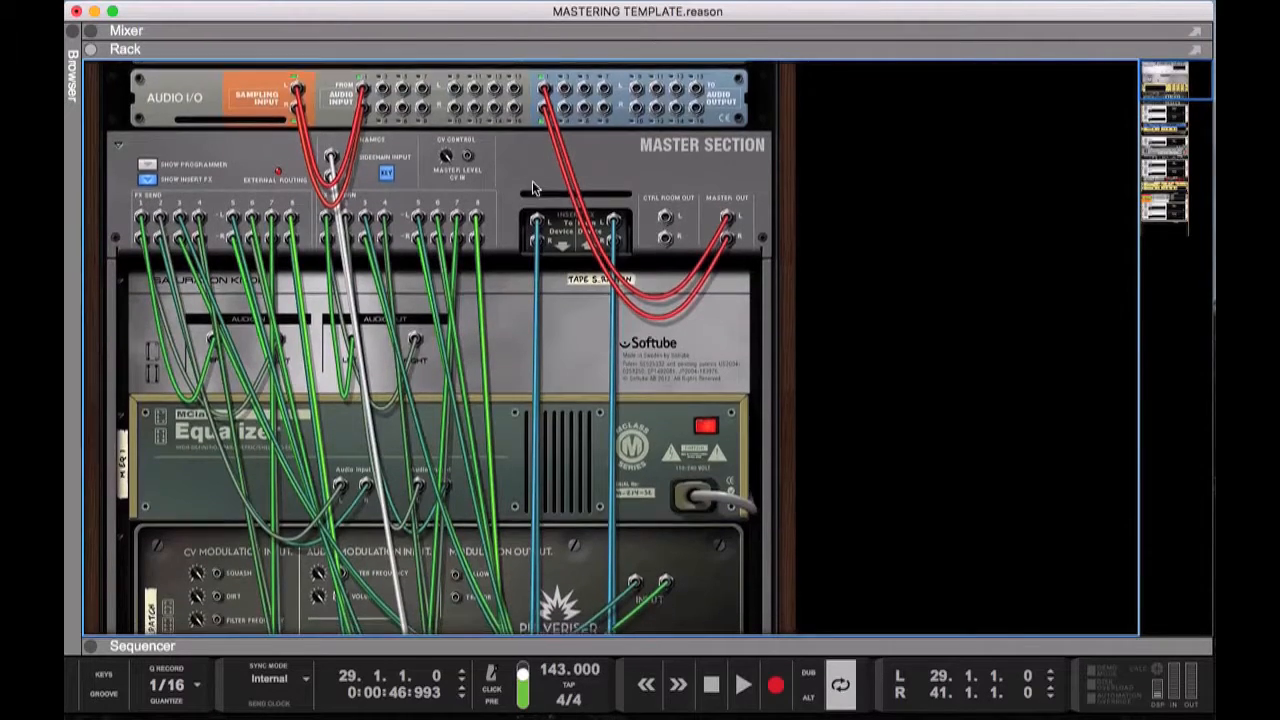
{"action": "scroll", "coordinate": [532, 181], "scroll_direction": "down", "scroll_amount": 12}
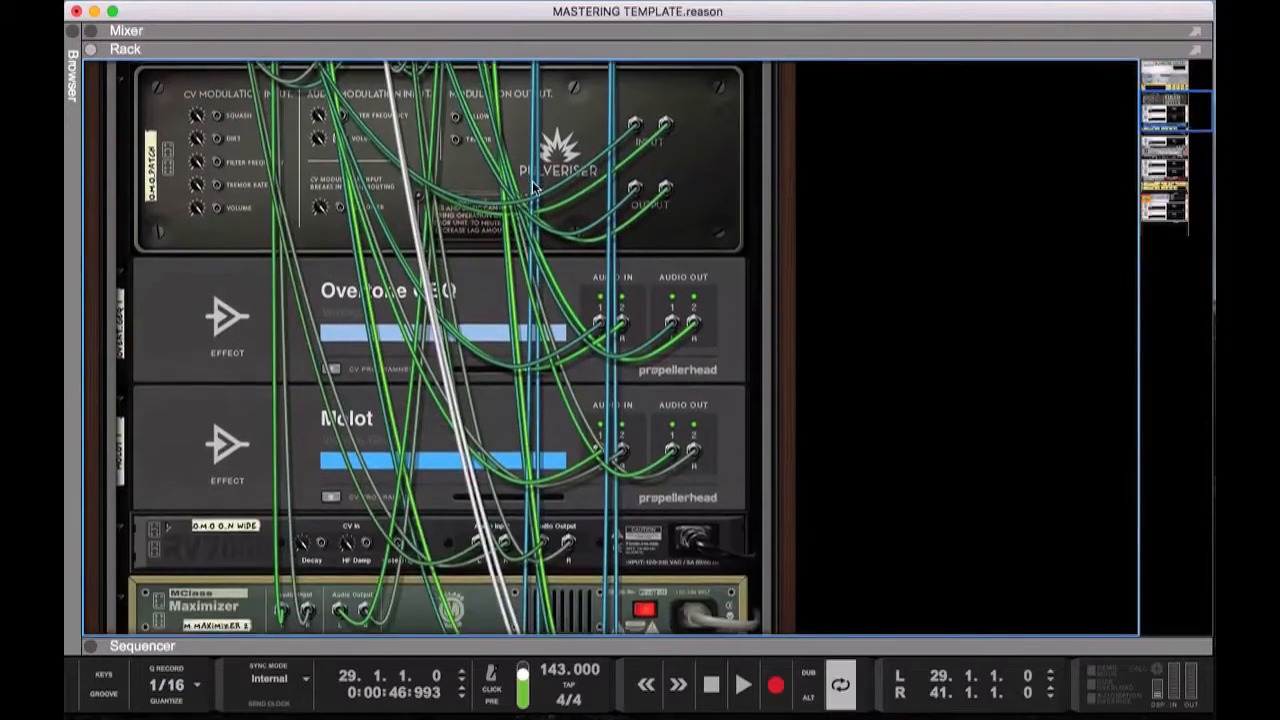
{"action": "scroll", "coordinate": [532, 181], "scroll_direction": "down", "scroll_amount": 11}
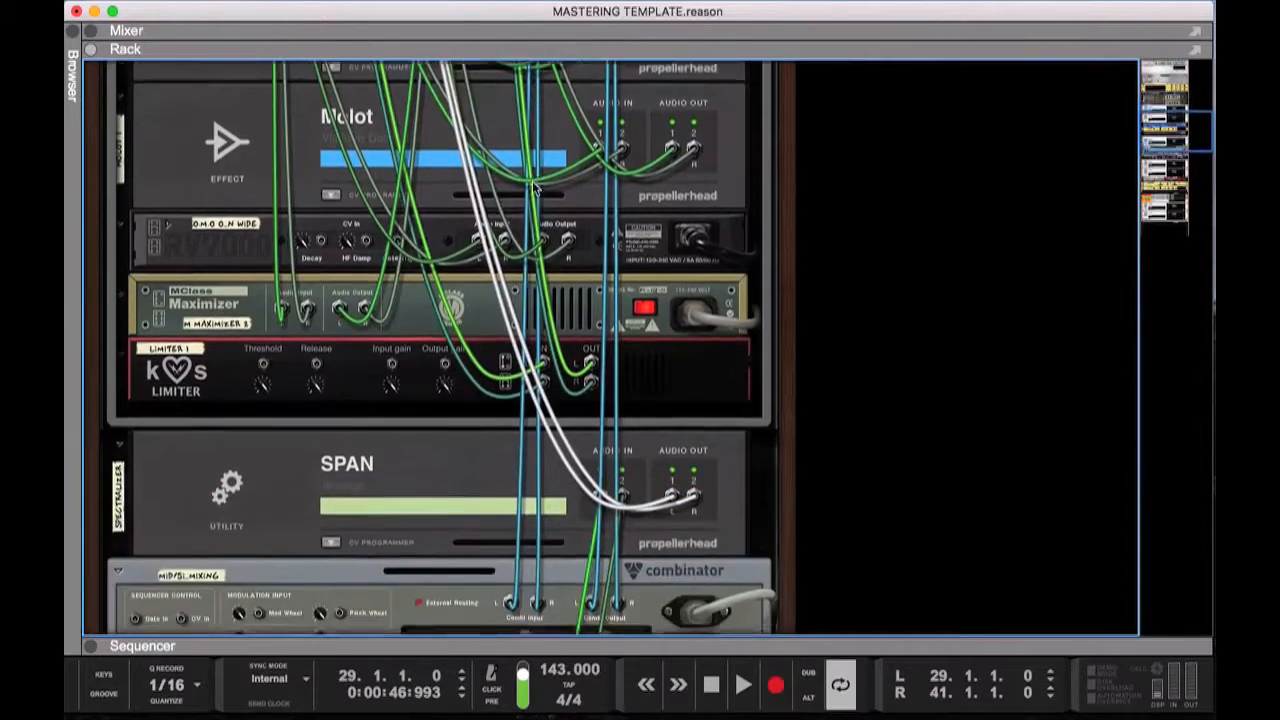
{"action": "scroll", "coordinate": [532, 181], "scroll_direction": "down", "scroll_amount": 8}
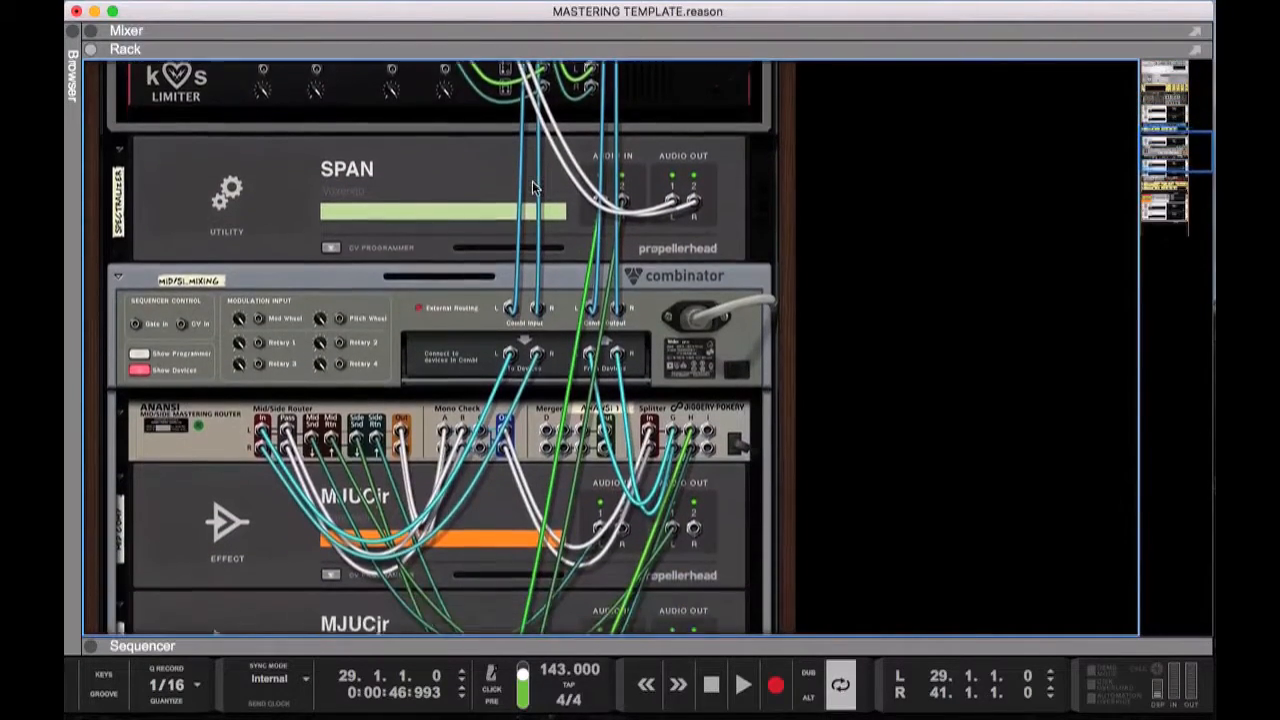
{"action": "scroll", "coordinate": [532, 188], "scroll_direction": "down", "scroll_amount": 1}
{"action": "scroll", "coordinate": [532, 188], "scroll_direction": "down", "scroll_amount": 1}
{"action": "scroll", "coordinate": [532, 188], "scroll_direction": "up", "scroll_amount": 1}
{"action": "scroll", "coordinate": [534, 188], "scroll_direction": "up", "scroll_amount": 2}
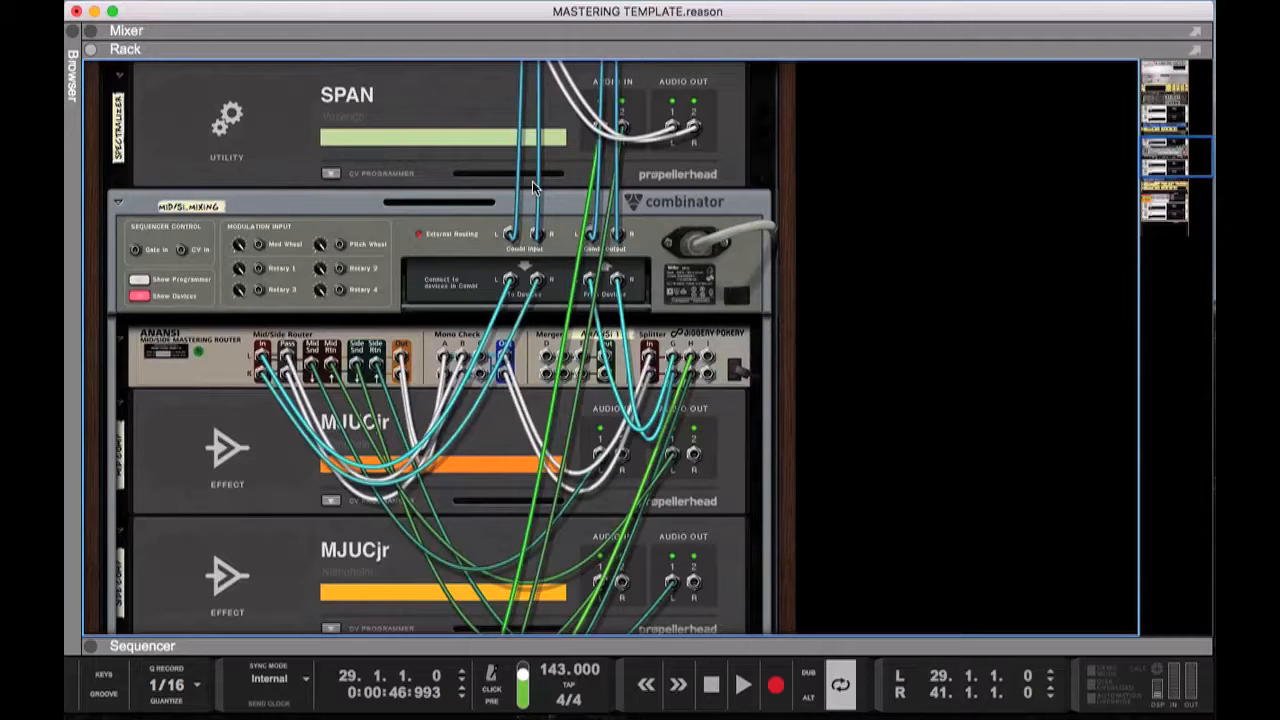
{"action": "scroll", "coordinate": [532, 181], "scroll_direction": "down", "scroll_amount": 4}
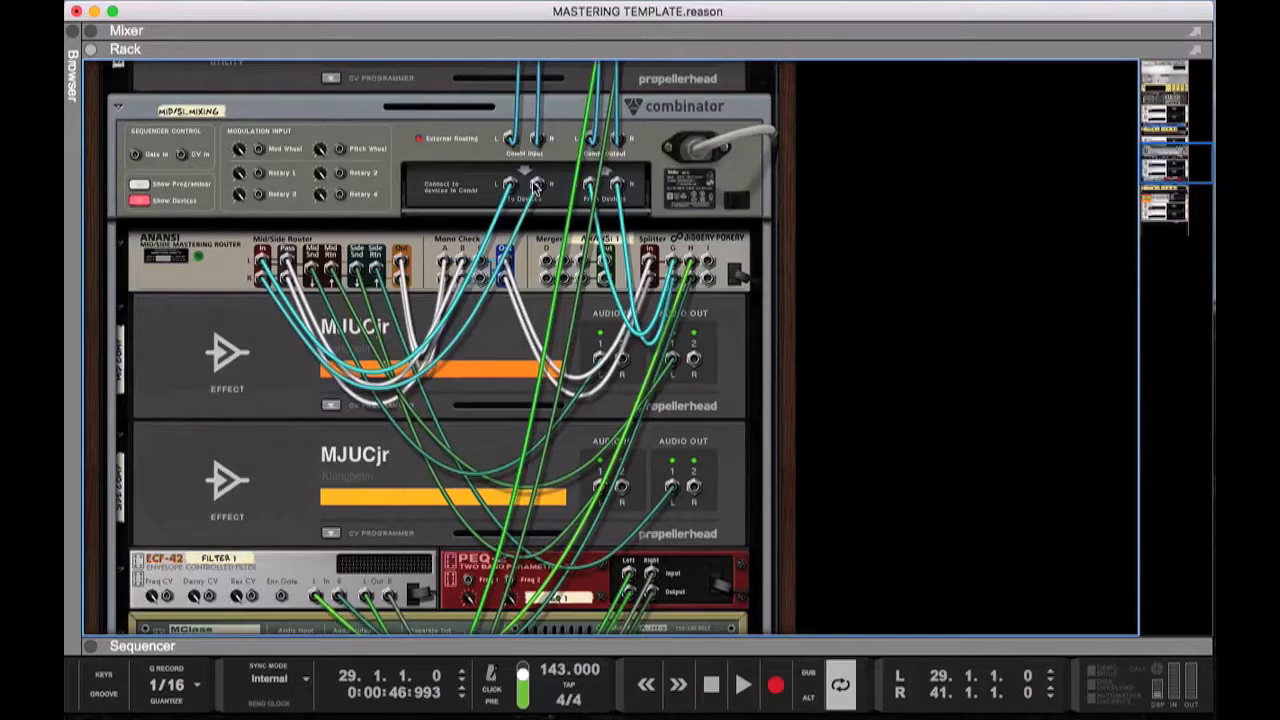
{"action": "scroll", "coordinate": [535, 187], "scroll_direction": "down", "scroll_amount": 1}
{"action": "scroll", "coordinate": [400, 180], "scroll_direction": "up", "scroll_amount": 3}
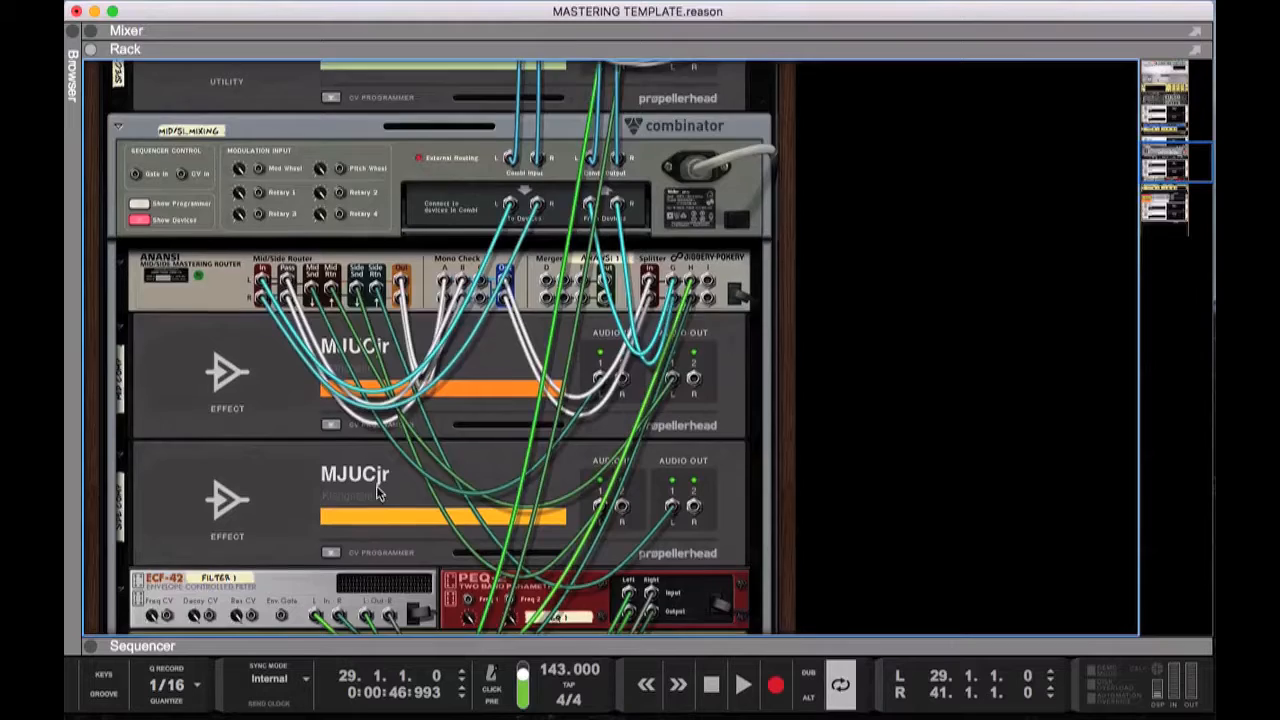
Examine the Anansi splitter connections and the cabling through the ECF-42 filter, PEQ-2, Stereo Imager and Maximizer
{"action": "scroll", "coordinate": [378, 490], "scroll_direction": "down", "scroll_amount": 3}
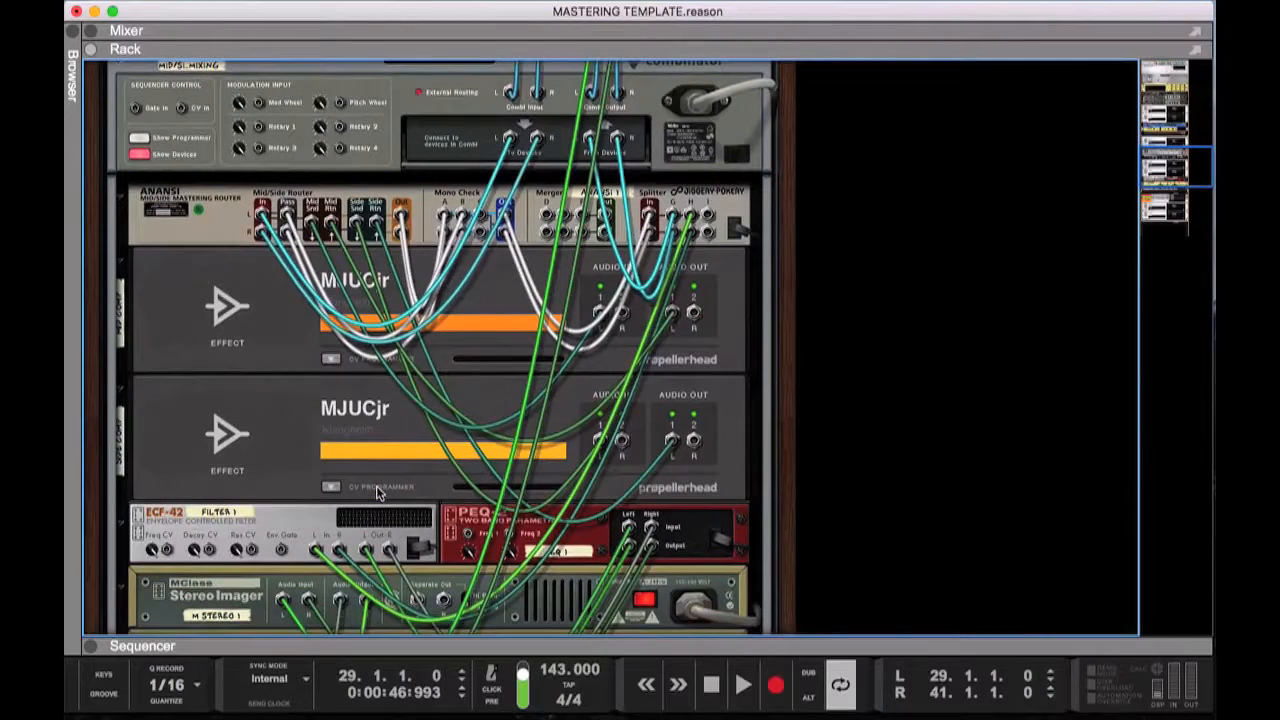
{"action": "scroll", "coordinate": [378, 490], "scroll_direction": "down", "scroll_amount": 3}
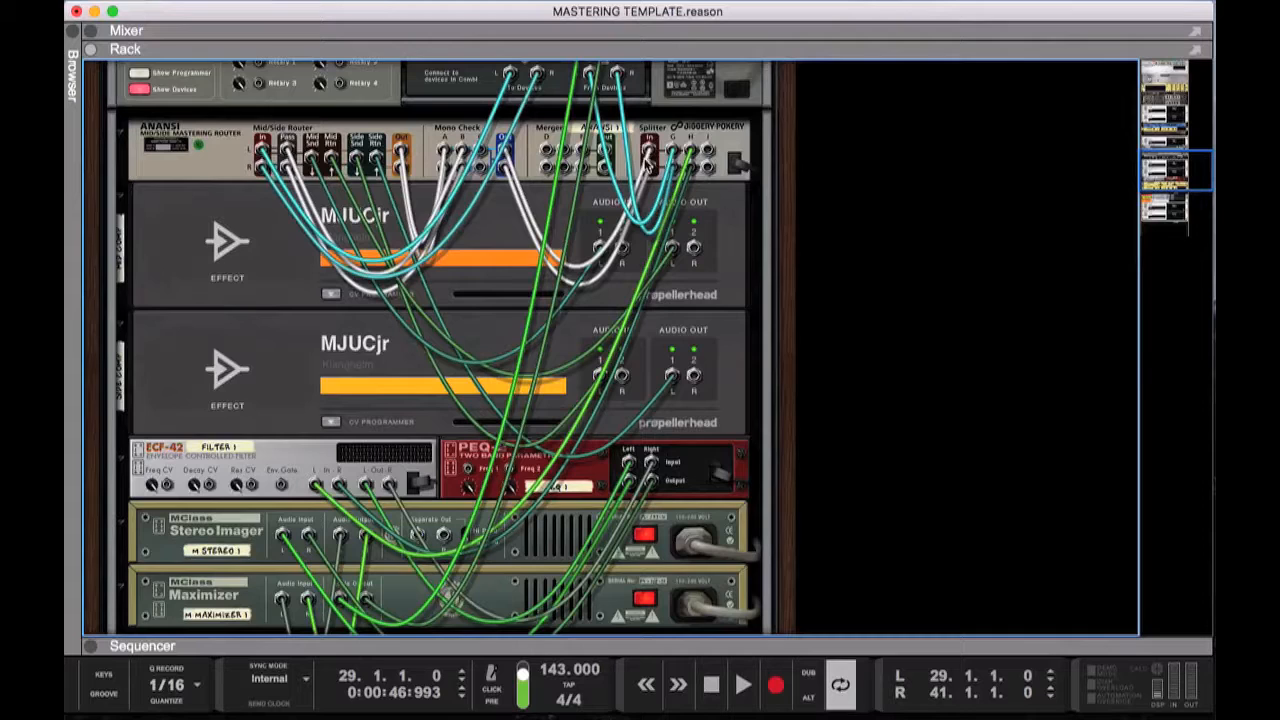
{"action": "scroll", "coordinate": [648, 162], "scroll_direction": "up", "scroll_amount": 2}
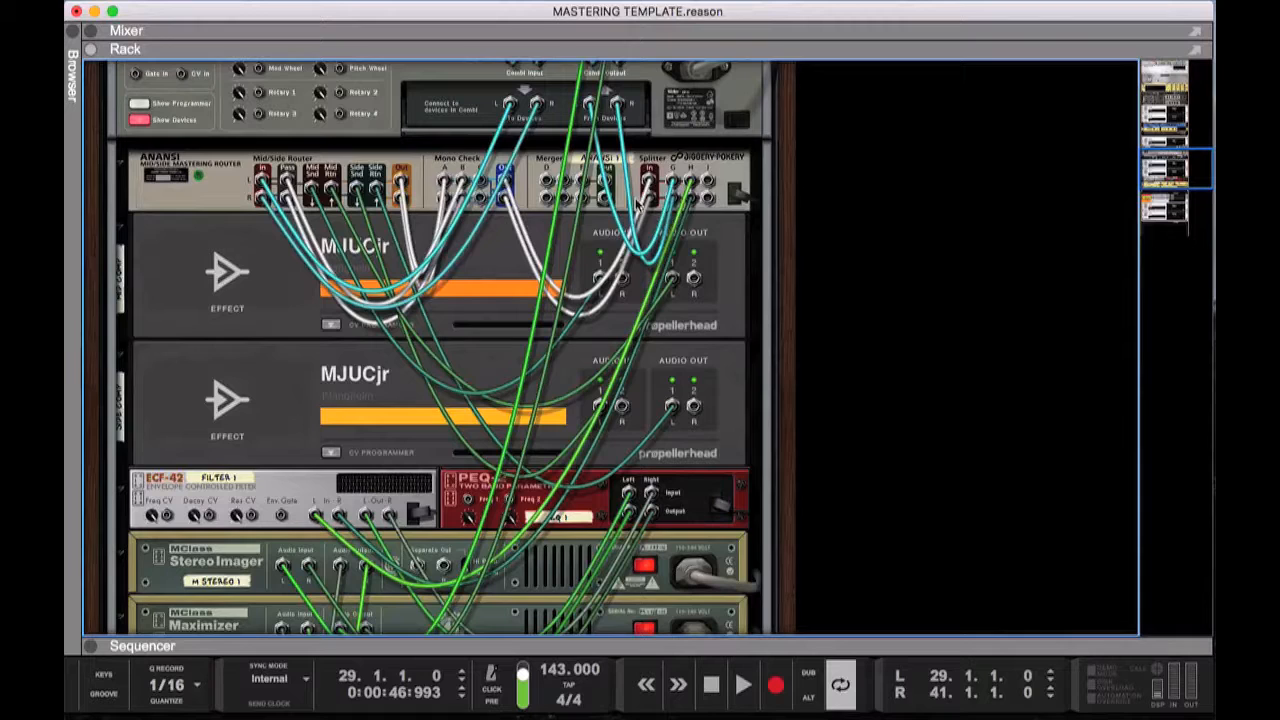
{"action": "scroll", "coordinate": [605, 118], "scroll_direction": "up", "scroll_amount": 2}
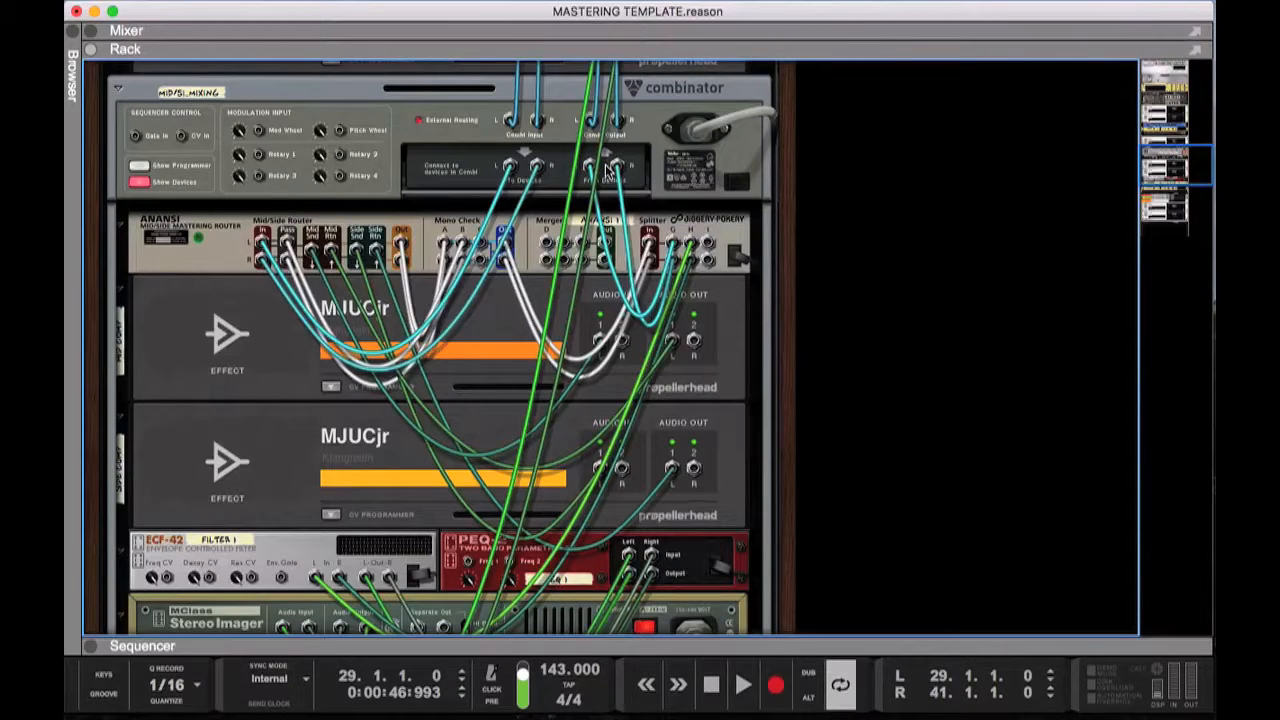
{"action": "scroll", "coordinate": [607, 170], "scroll_direction": "down", "scroll_amount": 5}
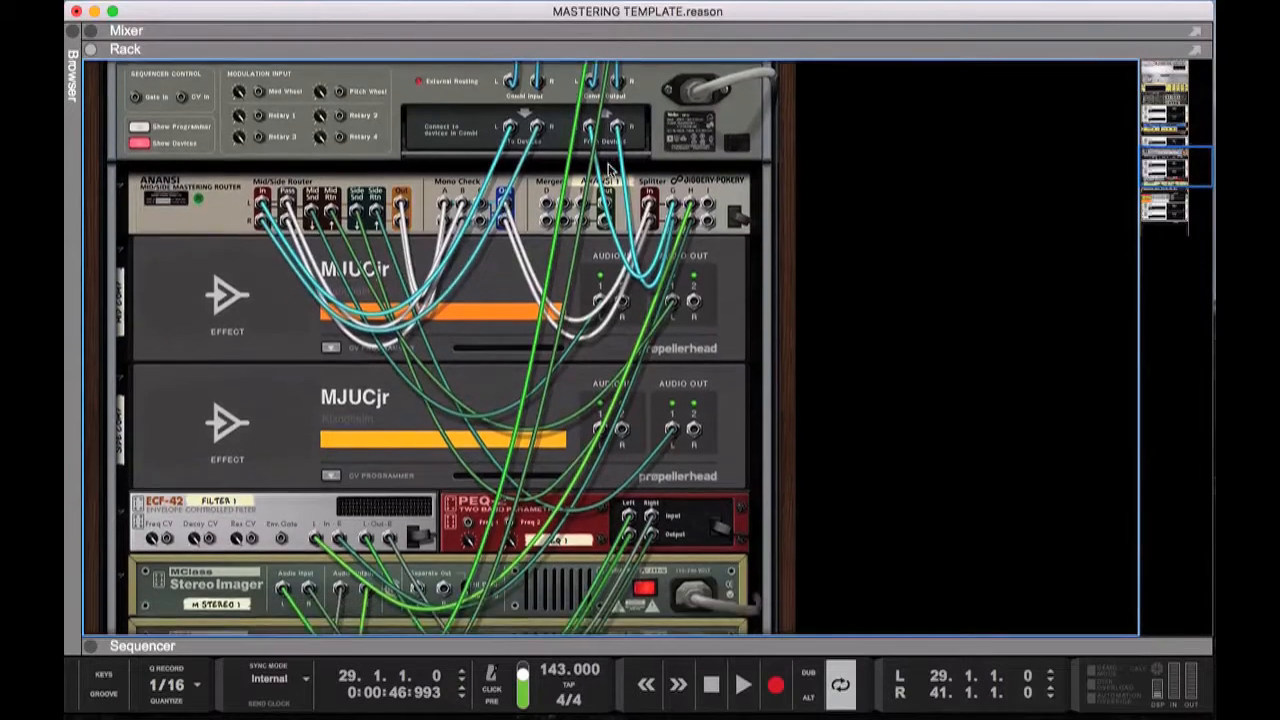
{"action": "scroll", "coordinate": [610, 170], "scroll_direction": "down", "scroll_amount": 2}
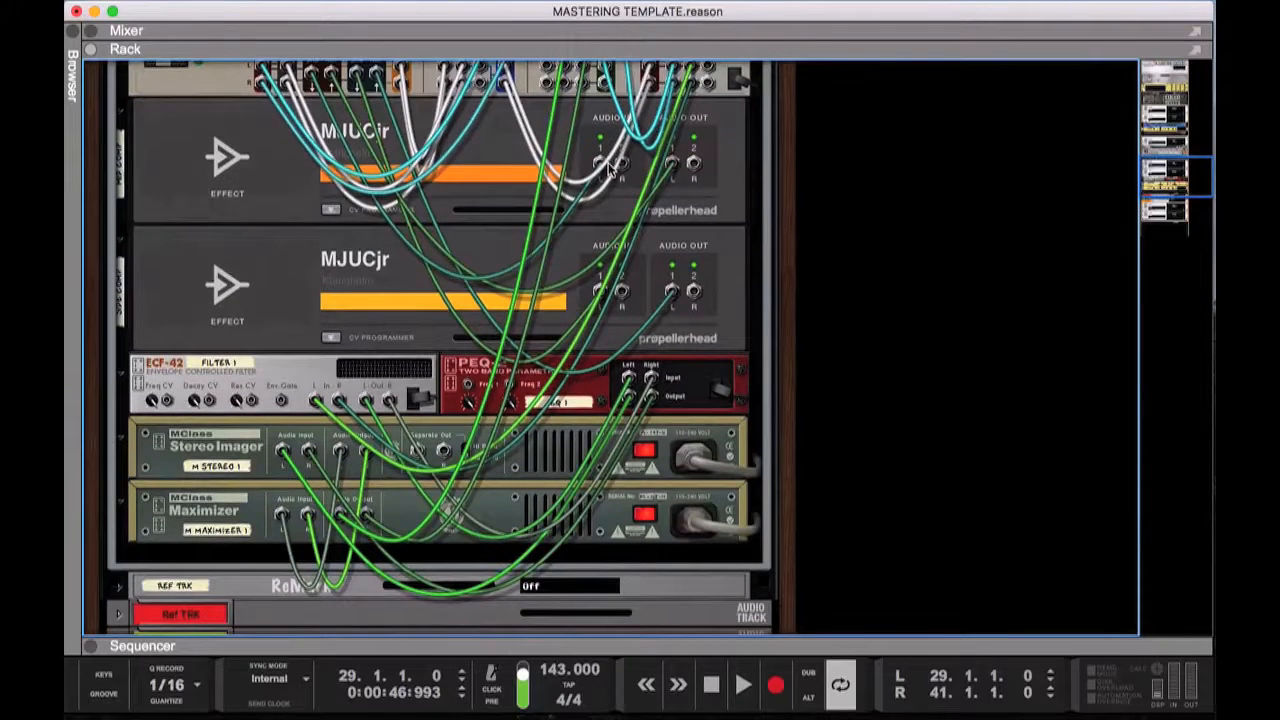
{"action": "scroll", "coordinate": [667, 103], "scroll_direction": "up", "scroll_amount": 1}
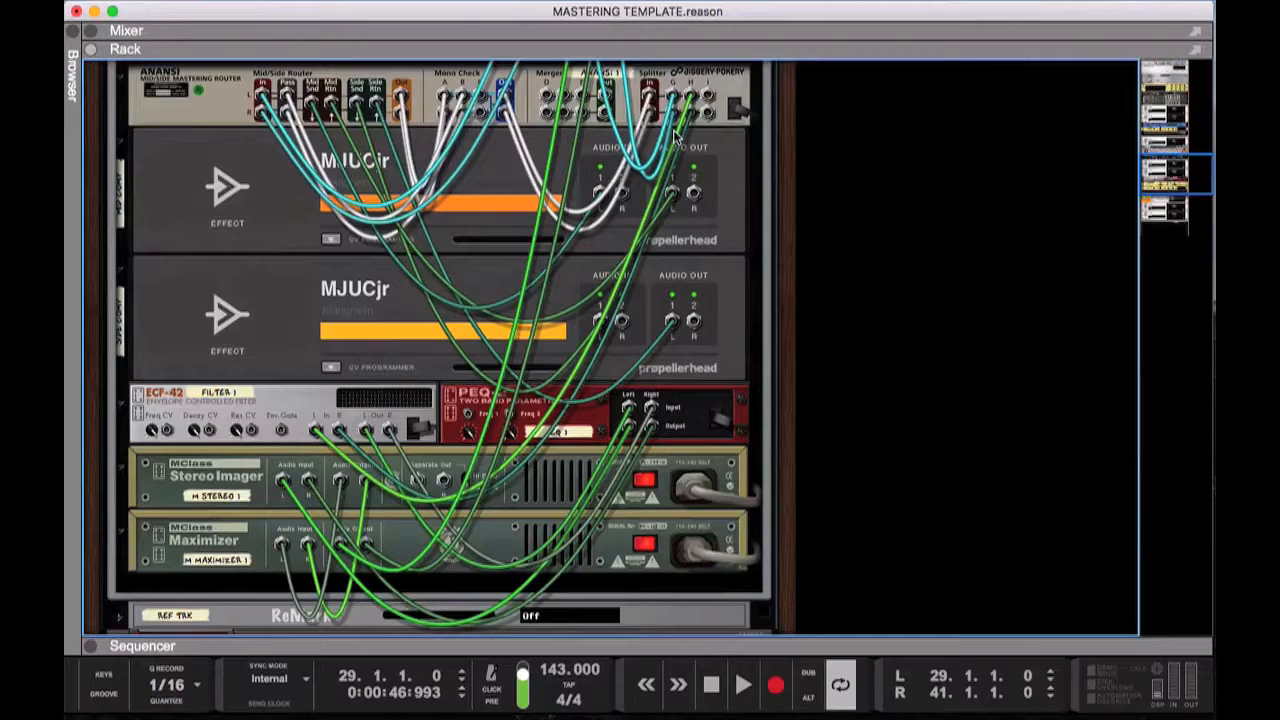
Return to the rear of the Master Section and examine its insert and sidechain input connections
{"action": "scroll", "coordinate": [674, 133], "scroll_direction": "up", "scroll_amount": 10}
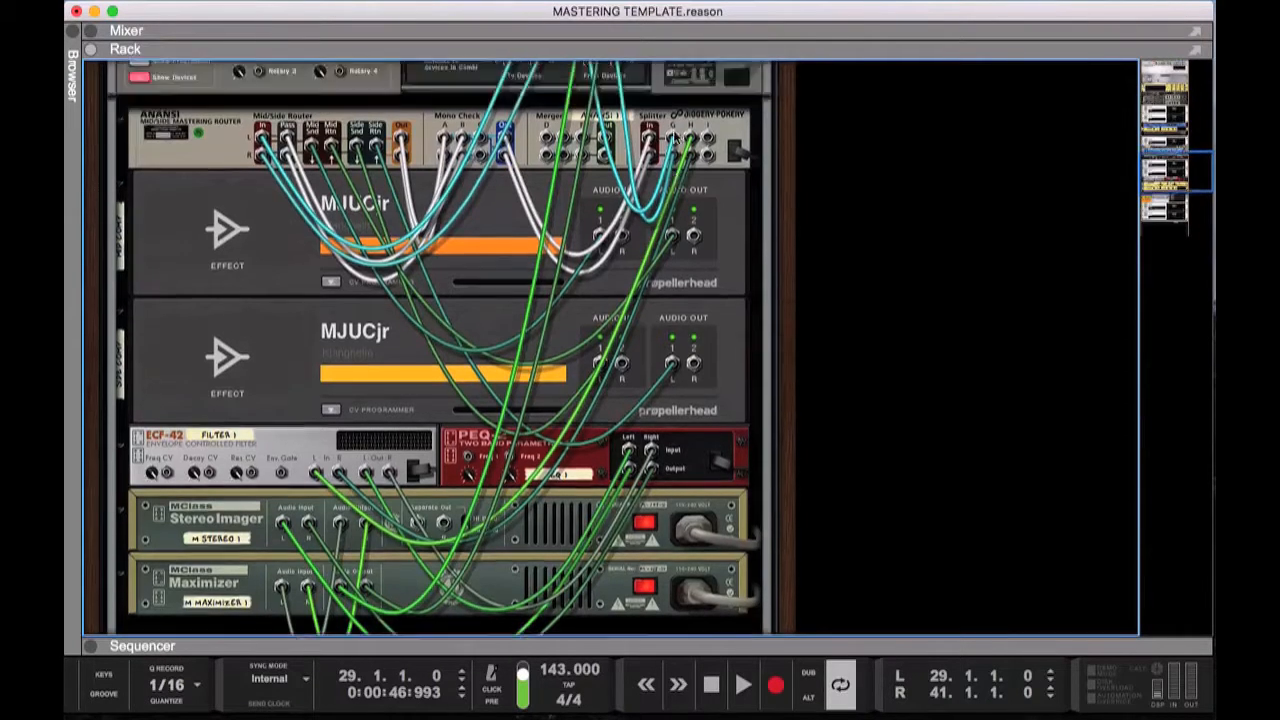
{"action": "scroll", "coordinate": [674, 133], "scroll_direction": "up", "scroll_amount": 15}
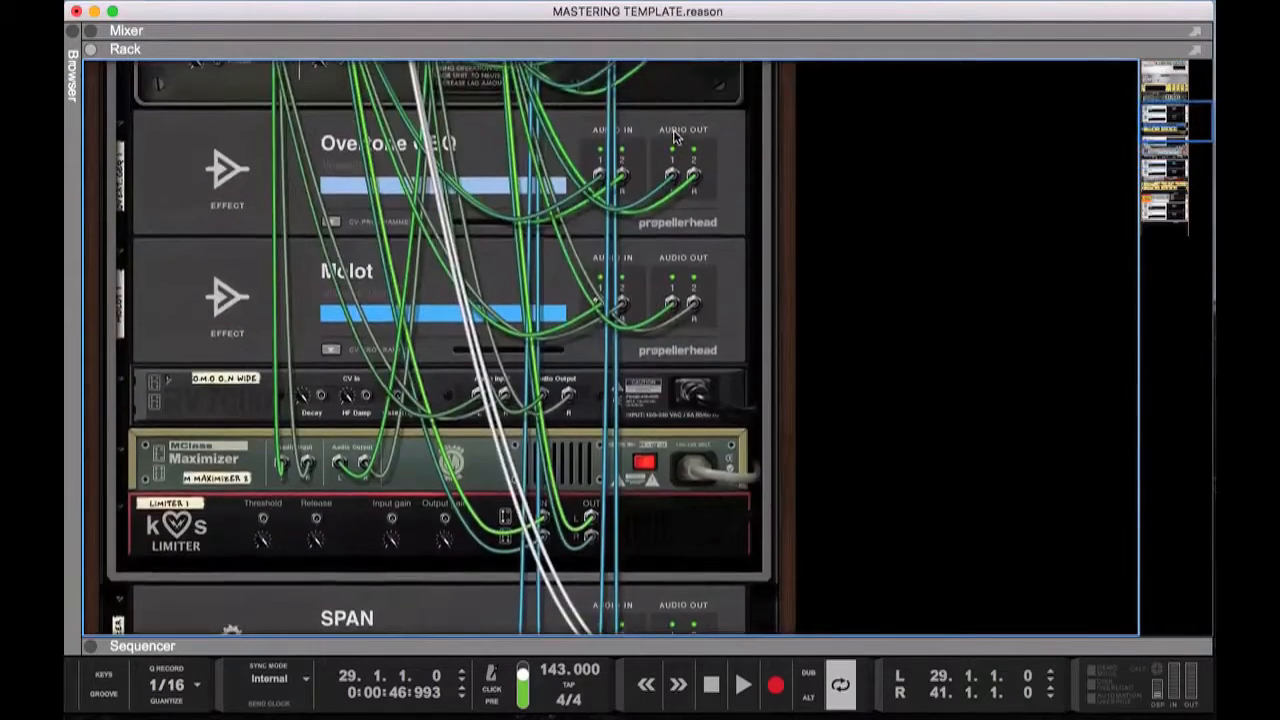
{"action": "scroll", "coordinate": [674, 133], "scroll_direction": "down", "scroll_amount": 10}
{"action": "scroll", "coordinate": [674, 133], "scroll_direction": "up", "scroll_amount": 8}
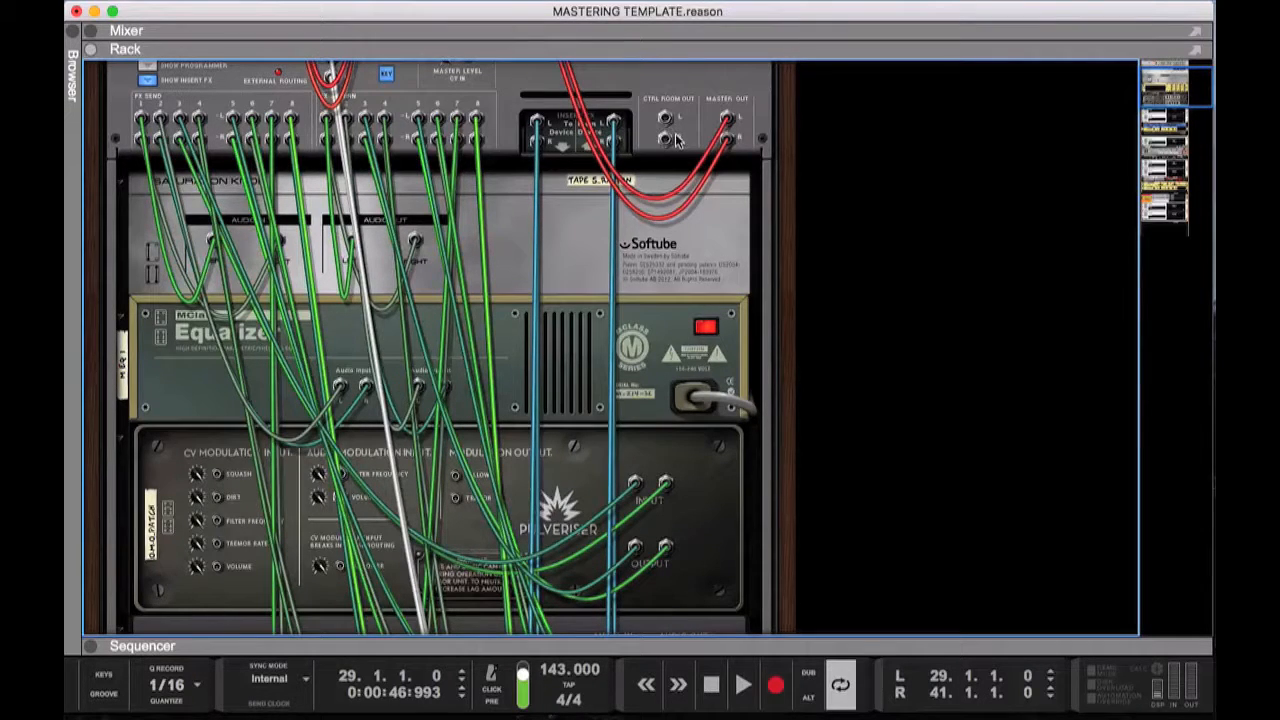
{"action": "scroll", "coordinate": [385, 88], "scroll_direction": "up", "scroll_amount": 2}
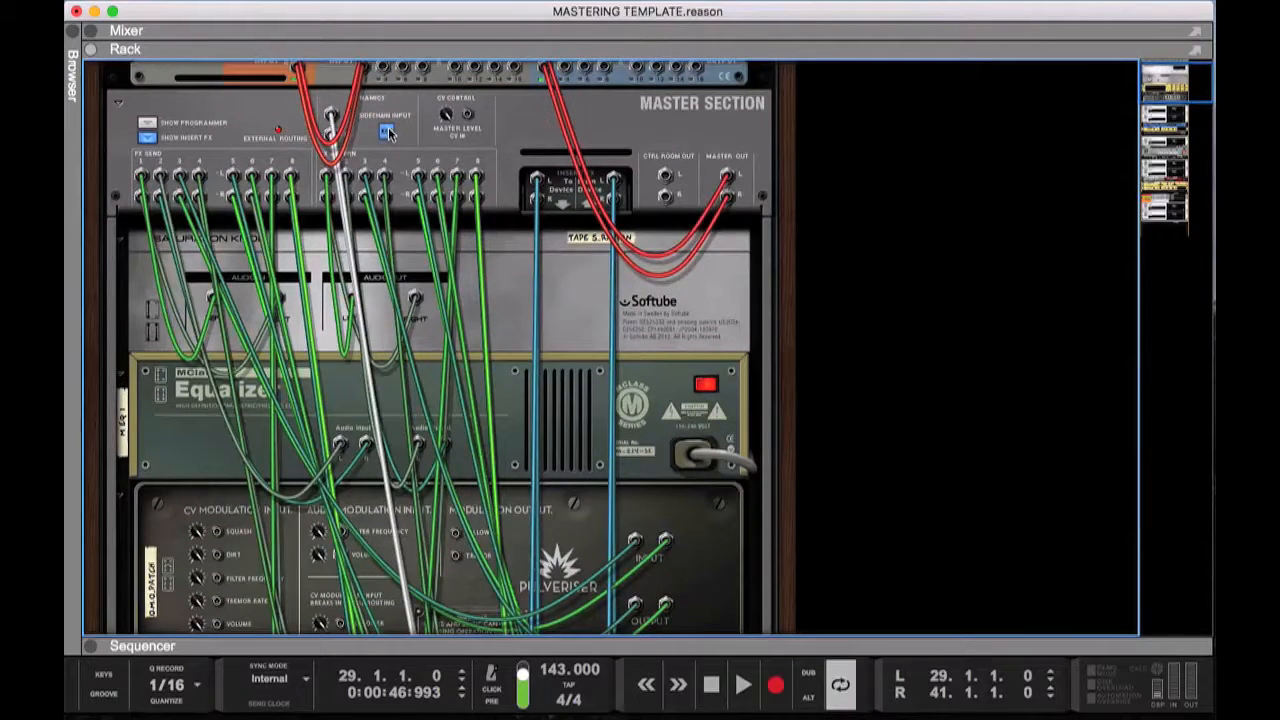
Retrace the rear cabling from the master inserts down to the Combinator's Stereo Imager and Maximizer, and return to SPAN
{"action": "scroll", "coordinate": [526, 258], "scroll_direction": "down", "scroll_amount": 20}
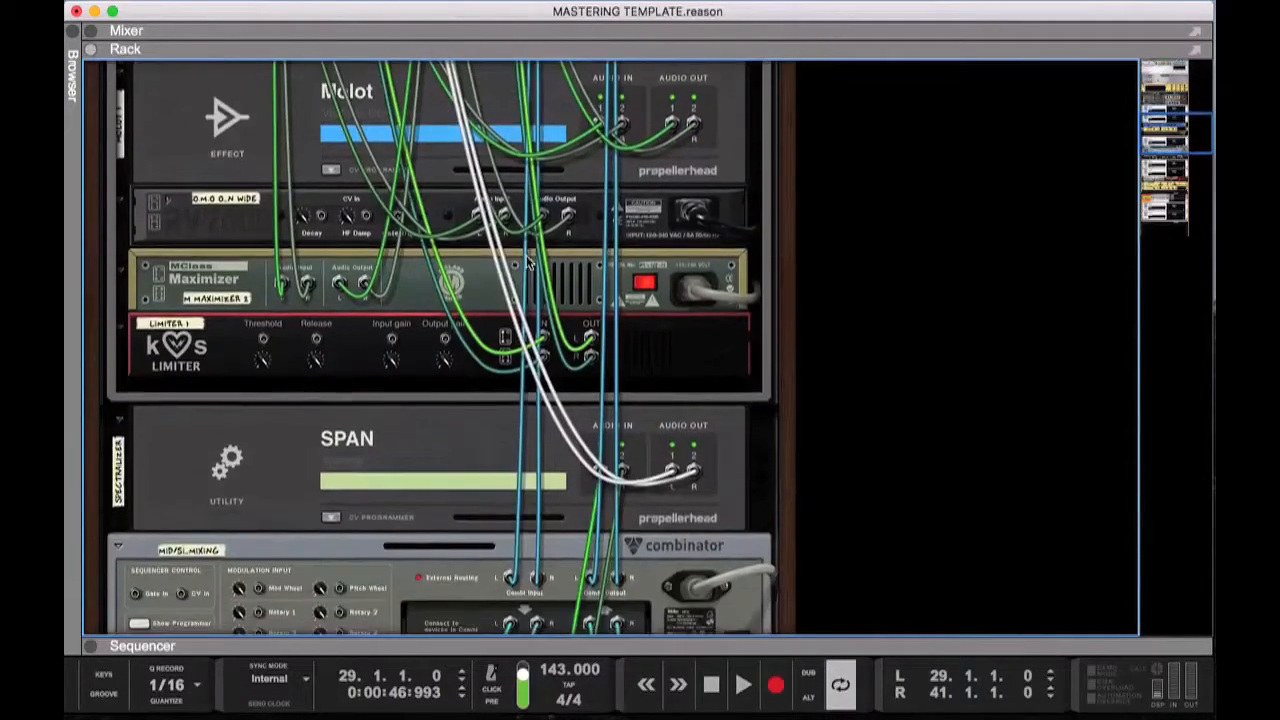
{"action": "scroll", "coordinate": [527, 262], "scroll_direction": "down", "scroll_amount": 5}
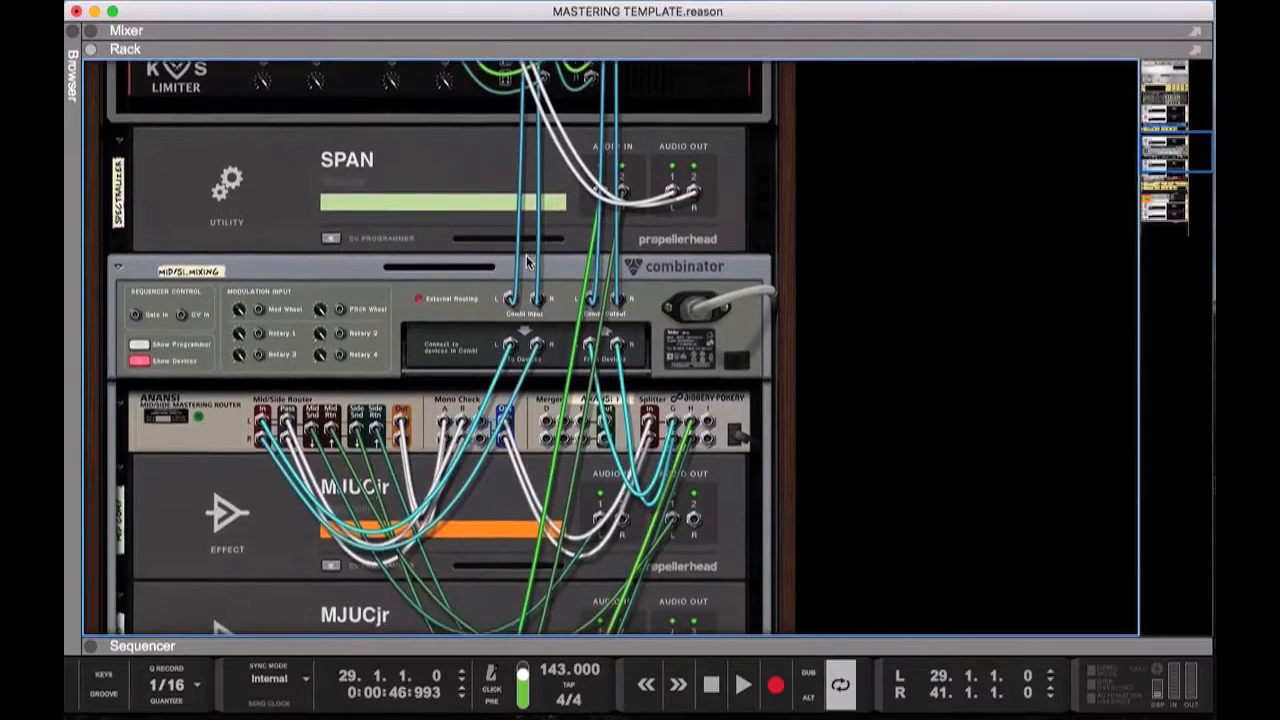
{"action": "scroll", "coordinate": [528, 262], "scroll_direction": "down", "scroll_amount": 10}
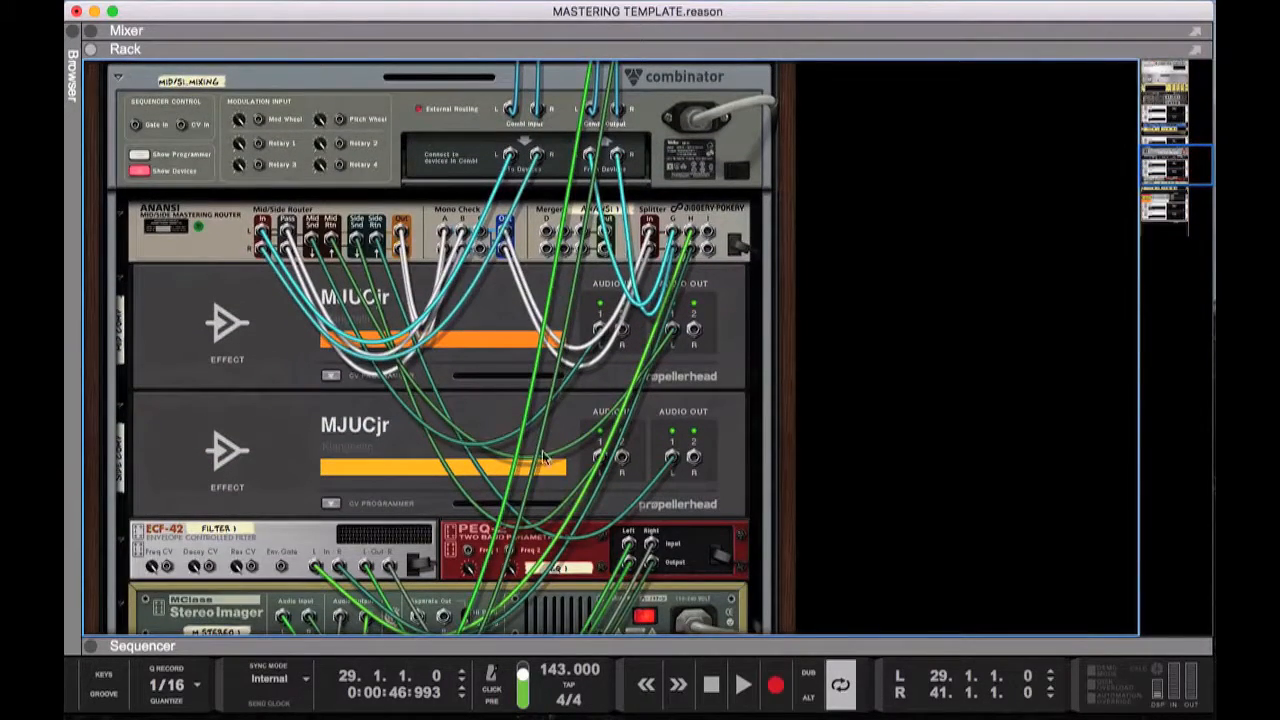
{"action": "scroll", "coordinate": [537, 449], "scroll_direction": "down", "scroll_amount": 2}
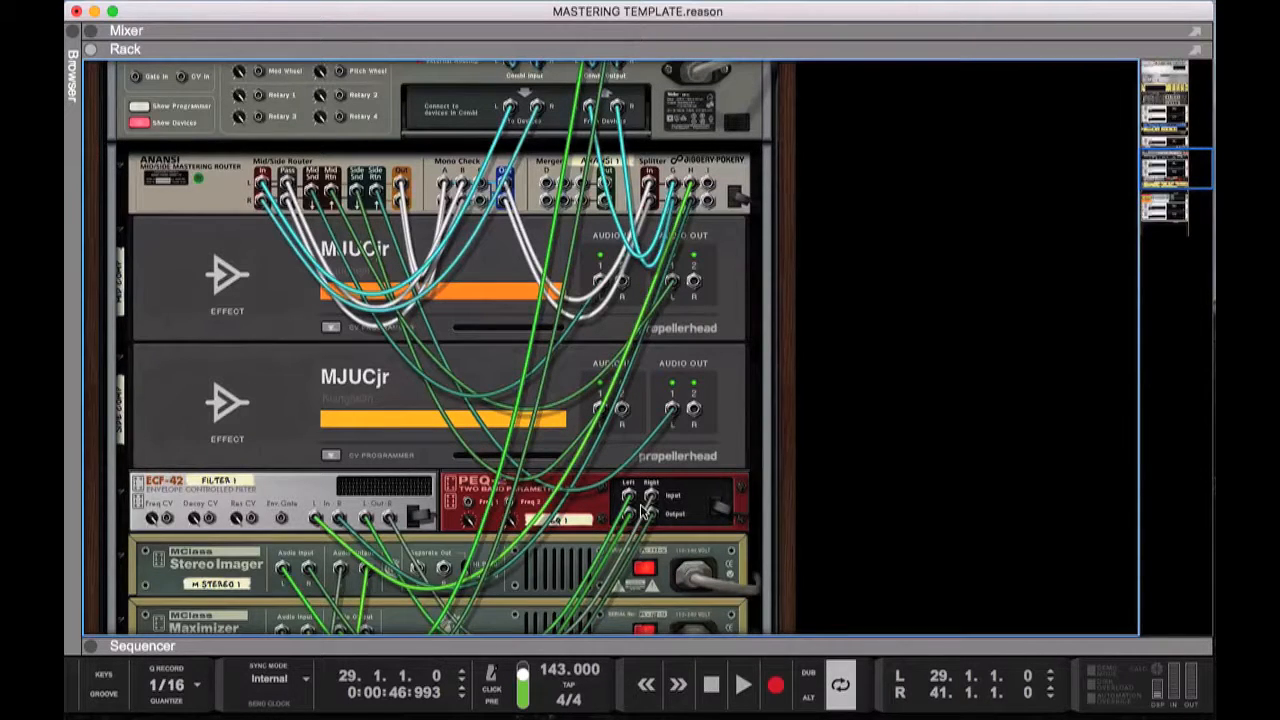
{"action": "scroll", "coordinate": [641, 510], "scroll_direction": "down", "scroll_amount": 5}
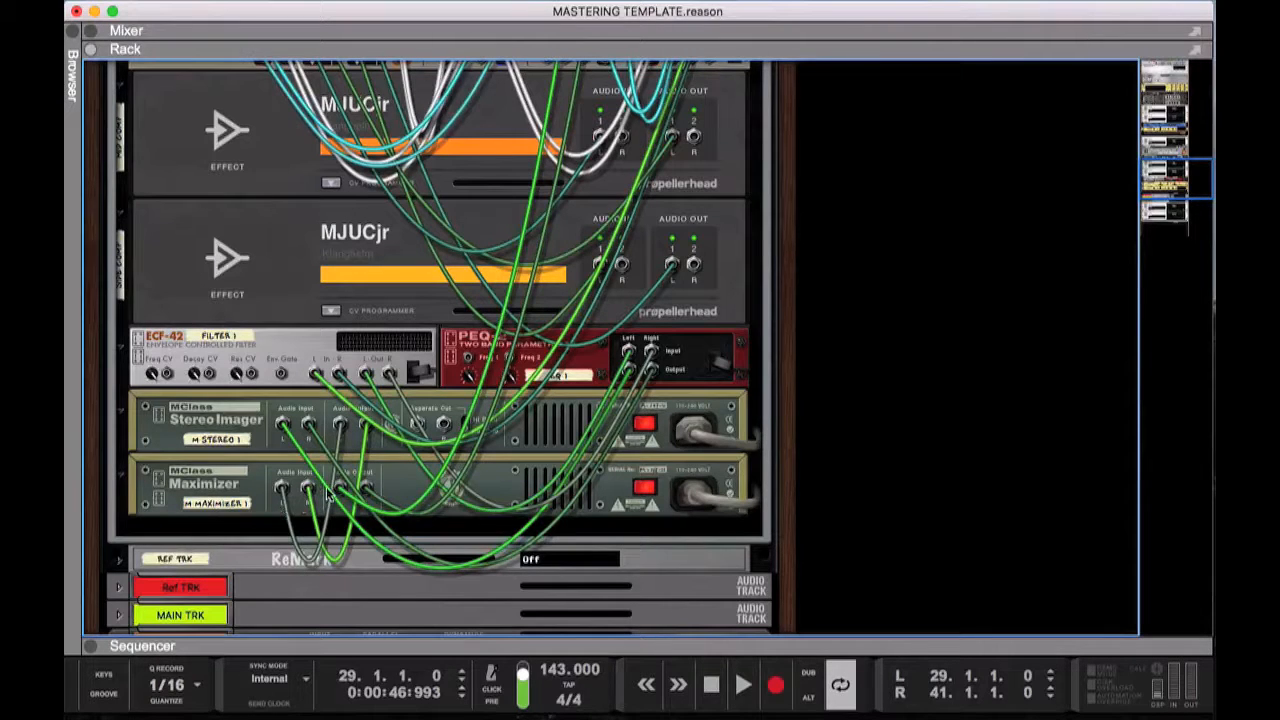
{"action": "scroll", "coordinate": [482, 328], "scroll_direction": "up", "scroll_amount": 10}
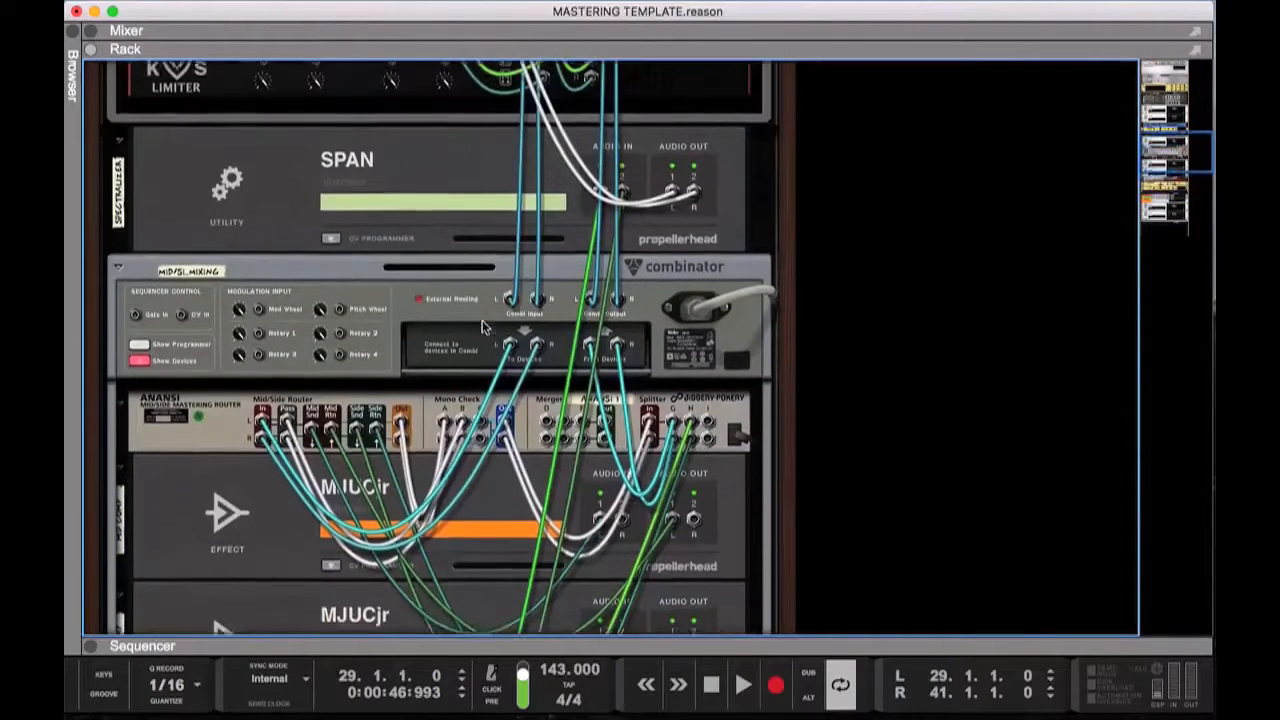
{"action": "scroll", "coordinate": [482, 326], "scroll_direction": "up", "scroll_amount": 2}
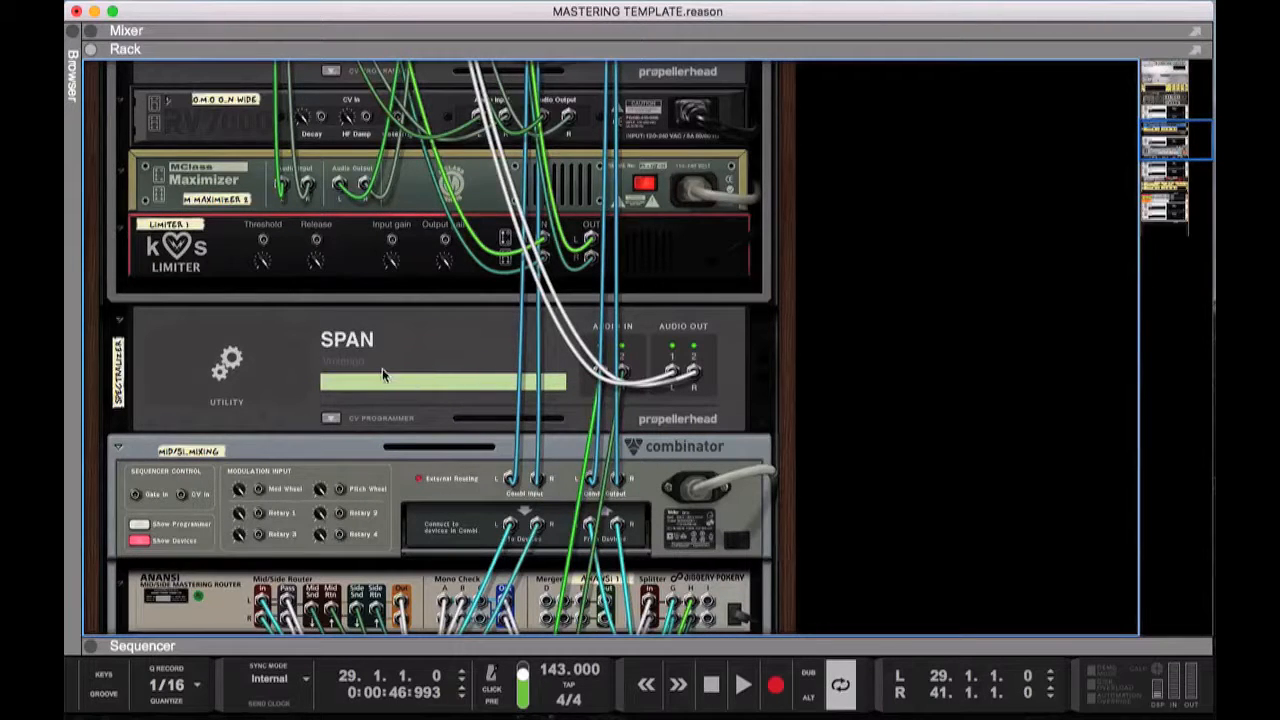
Flip the rack to its front, inspect the SPAN spectrum analyzer display and close its window
{"action": "key", "text": "Tab"}
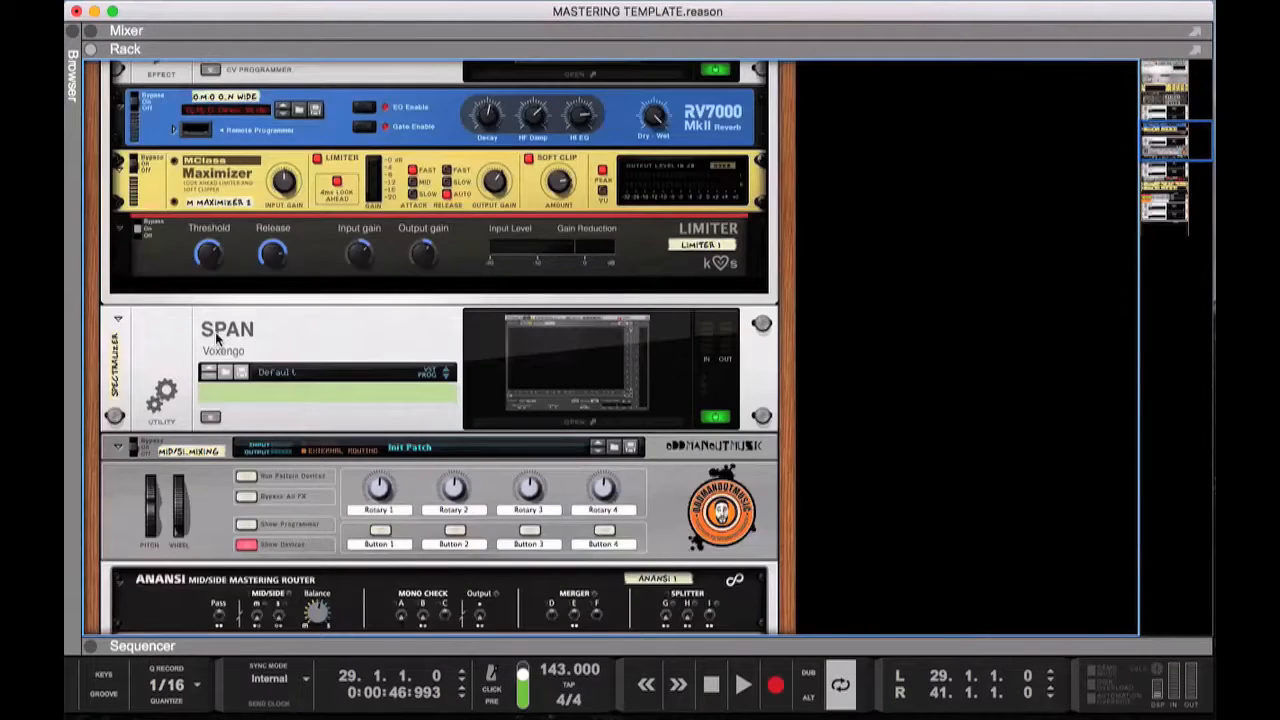
{"action": "left_click", "coordinate": [514, 422]}
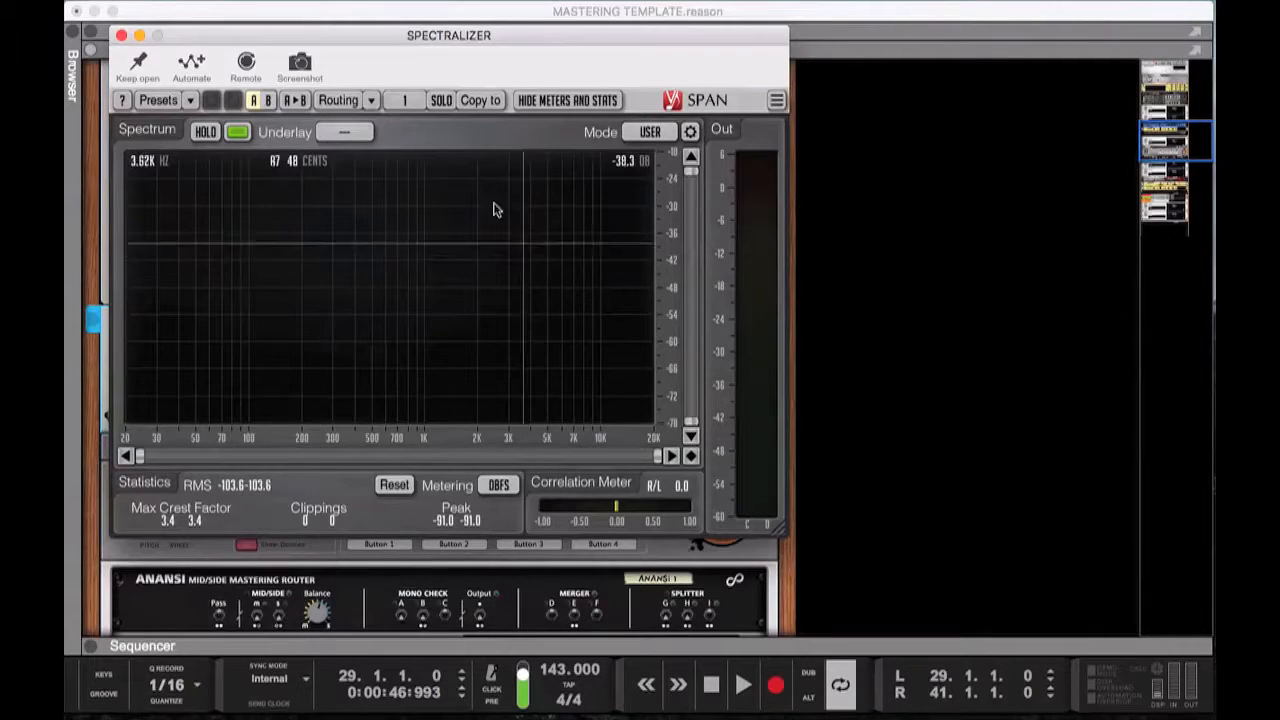
{"action": "left_click", "coordinate": [120, 37]}
Inspect the Youlean Loudness Meter display on the LUFS METER channel and close its window
{"action": "scroll", "coordinate": [410, 300], "scroll_direction": "down", "scroll_amount": 10}
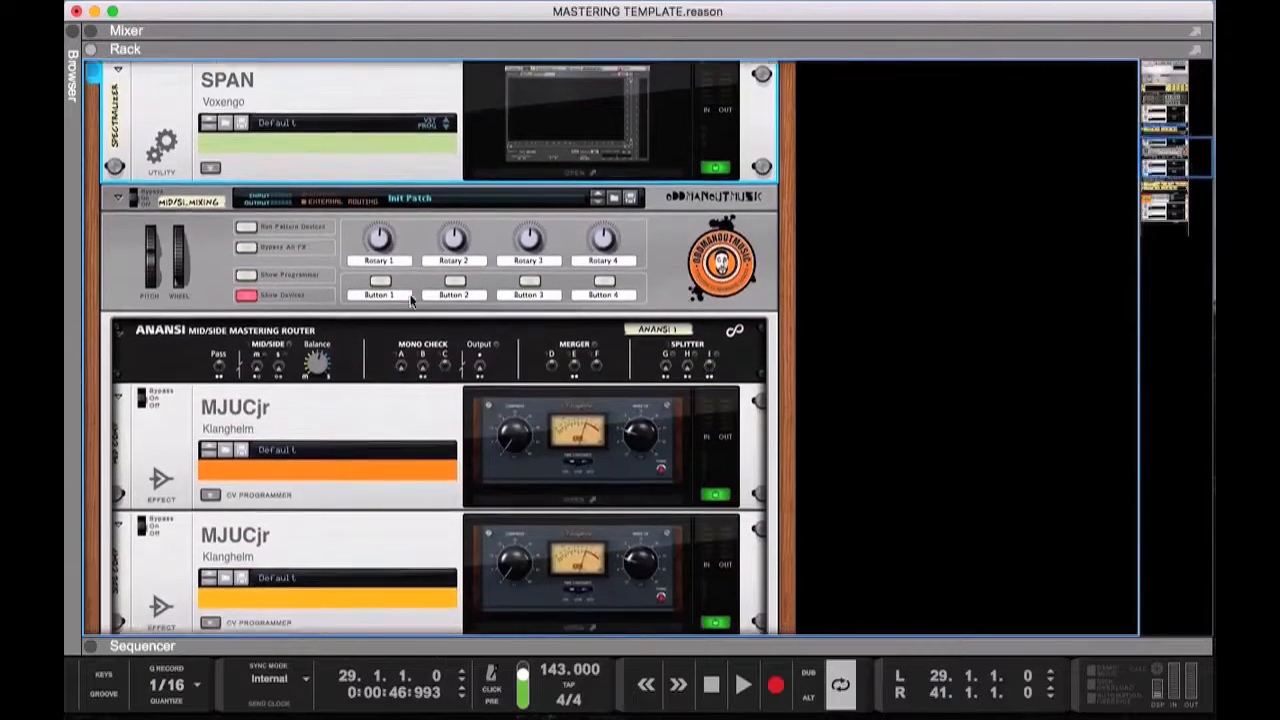
{"action": "scroll", "coordinate": [410, 296], "scroll_direction": "down", "scroll_amount": 8}
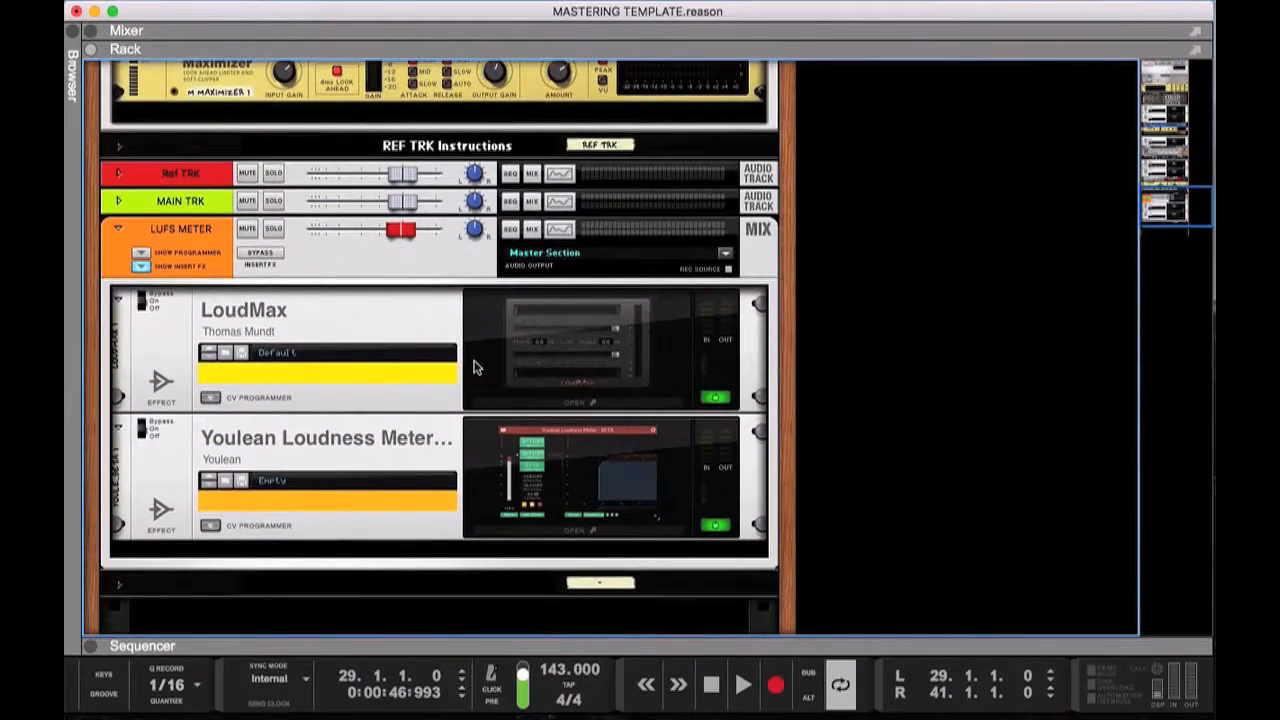
{"action": "left_click", "coordinate": [591, 534]}
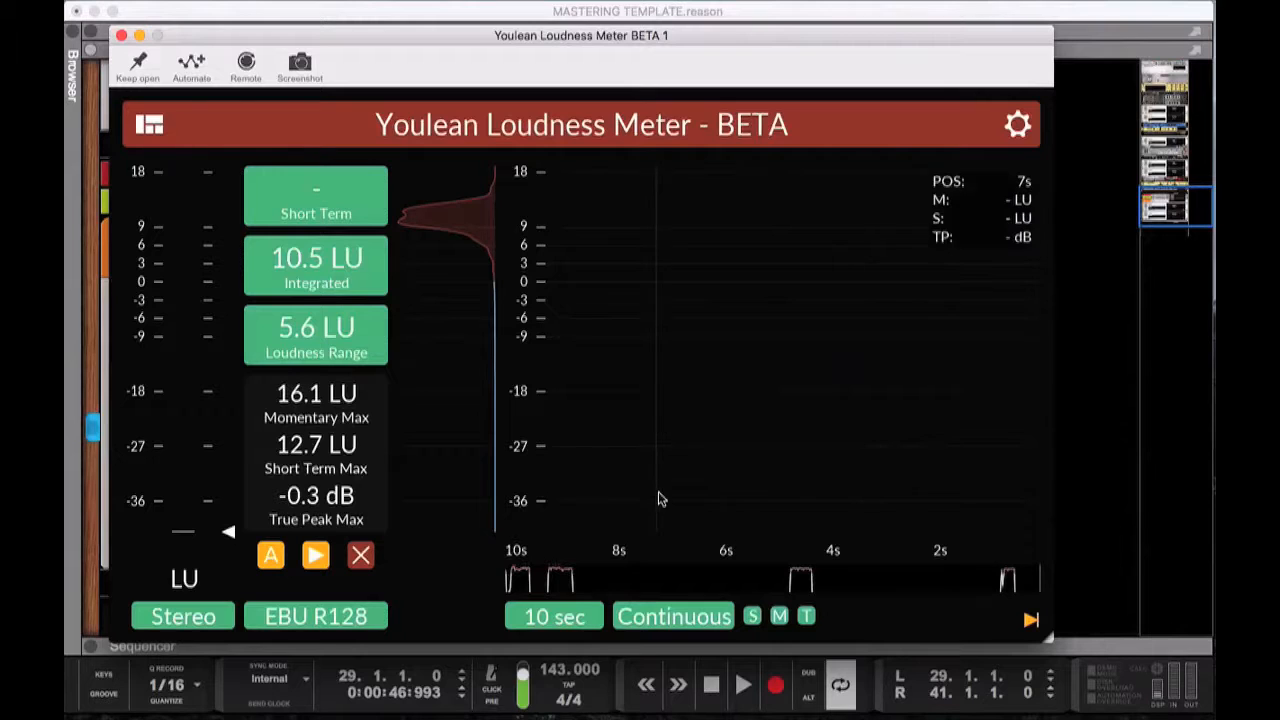
{"action": "left_click", "coordinate": [120, 36]}
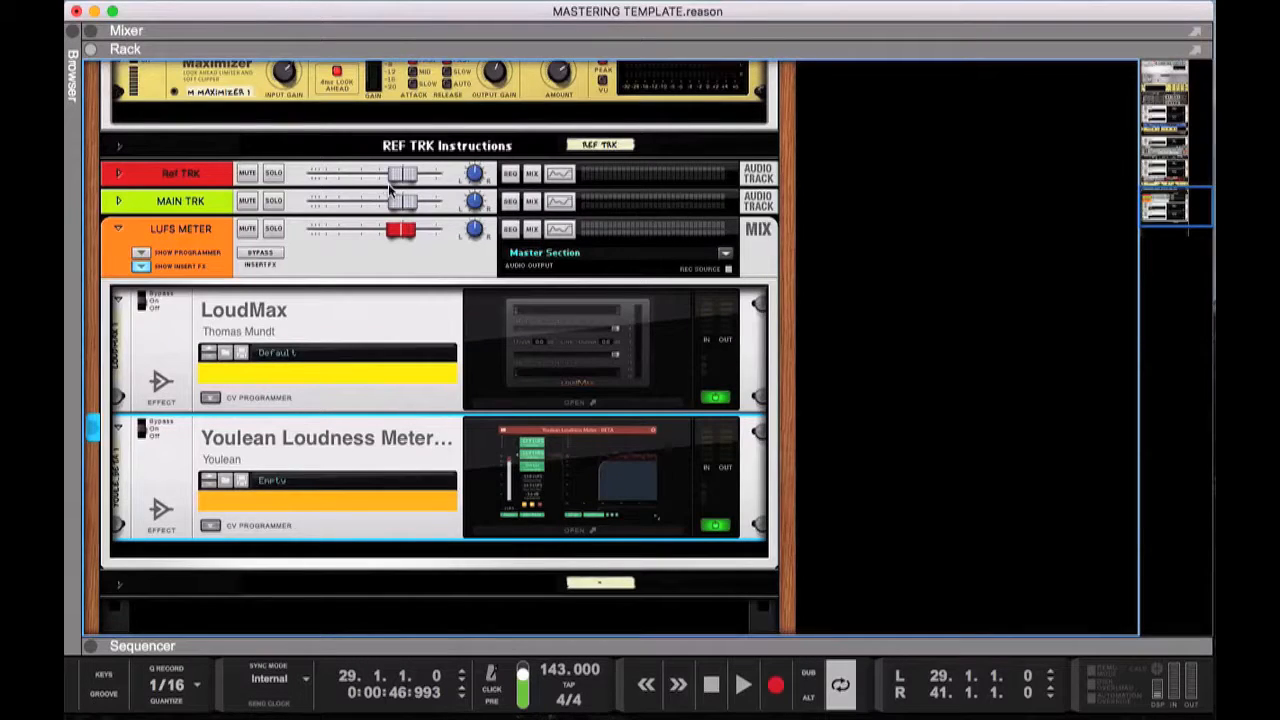
Show the sequencer to view the Ref TRK and MAIN TRK lanes, collapse it, and return to the mid/side Combinator
{"action": "scroll", "coordinate": [415, 219], "scroll_direction": "down", "scroll_amount": 3}
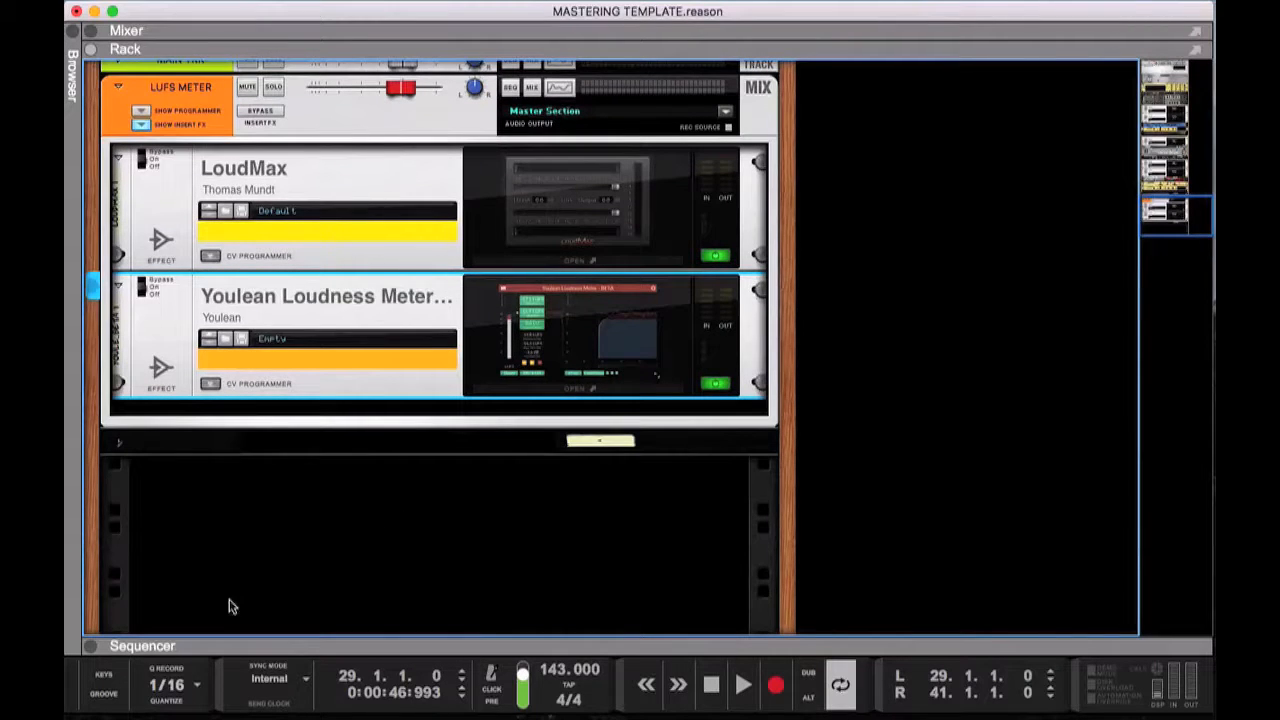
{"action": "left_click", "coordinate": [90, 650]}
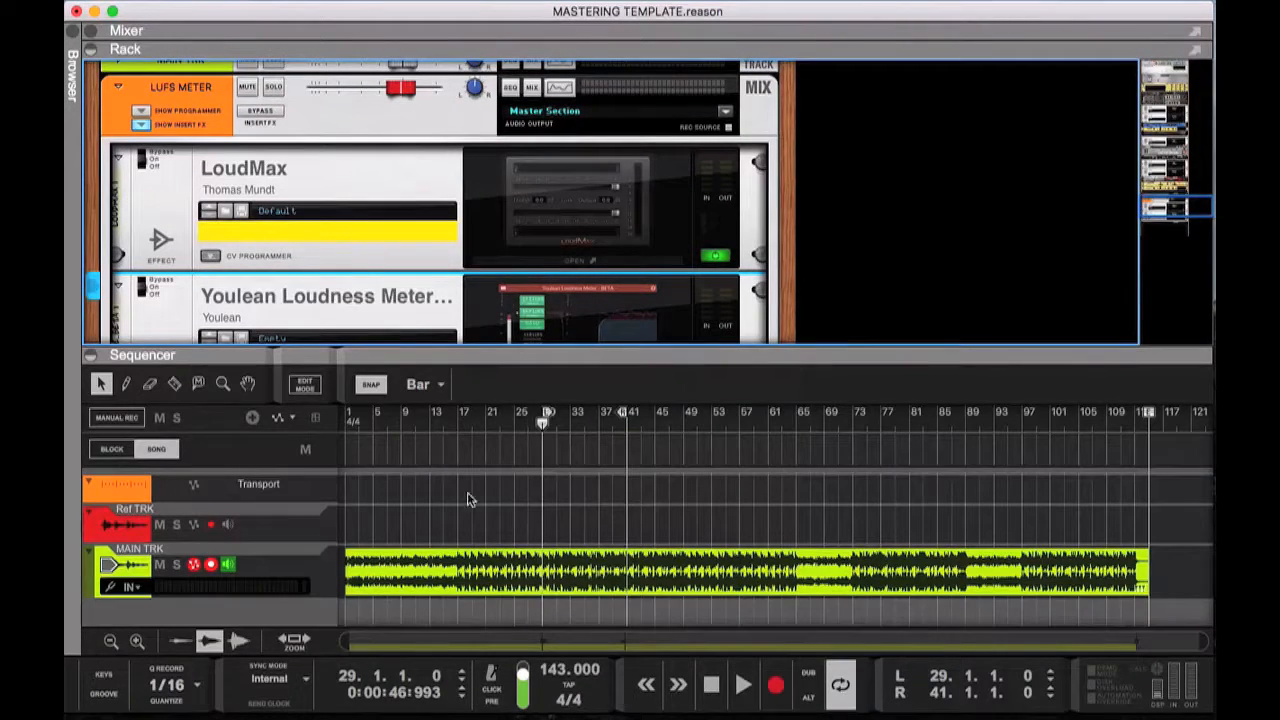
{"action": "left_click", "coordinate": [89, 356]}
{"action": "scroll", "coordinate": [357, 263], "scroll_direction": "up", "scroll_amount": 10}
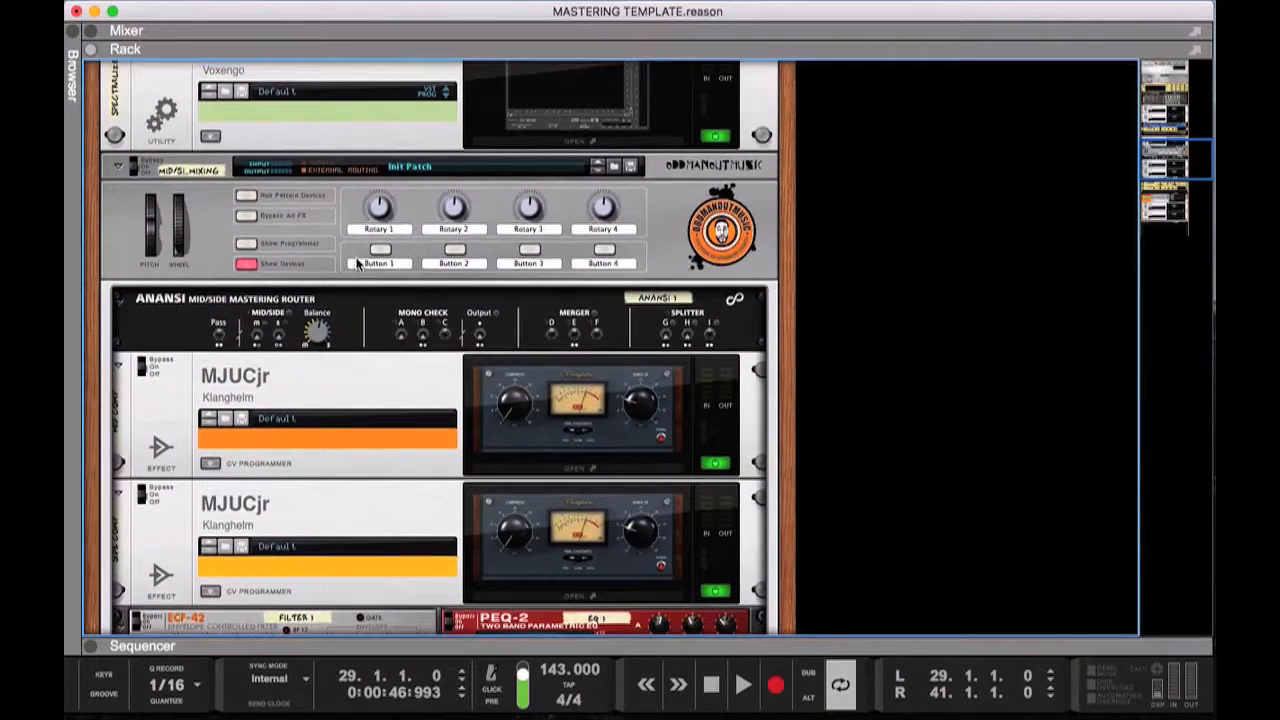
Play the track and bypass the mid/side chain with the Anansi router's Pass switch
{"action": "left_click", "coordinate": [220, 339]}
{"action": "key", "text": "space"}
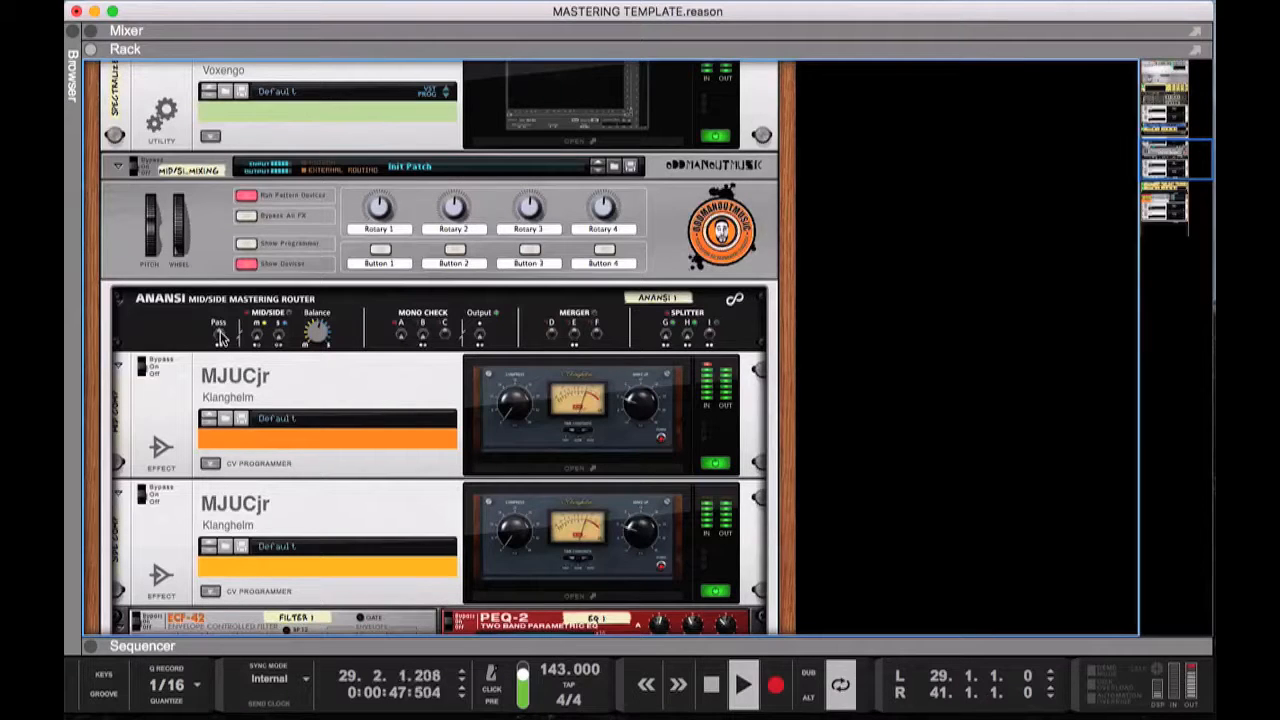
{"action": "left_click", "coordinate": [220, 339]}
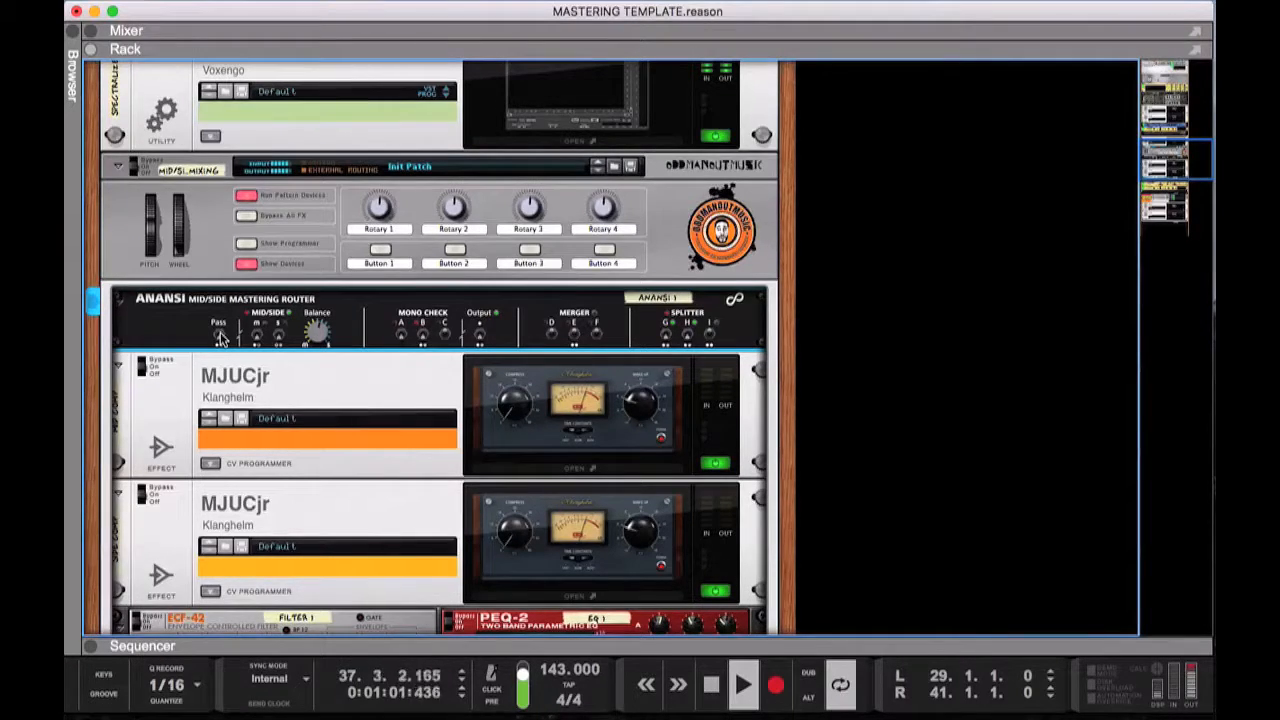
Review the master inserts from the Limiter up to the Saturation Knob during playback, and return to the Anansi router
{"action": "scroll", "coordinate": [220, 336], "scroll_direction": "up", "scroll_amount": 10}
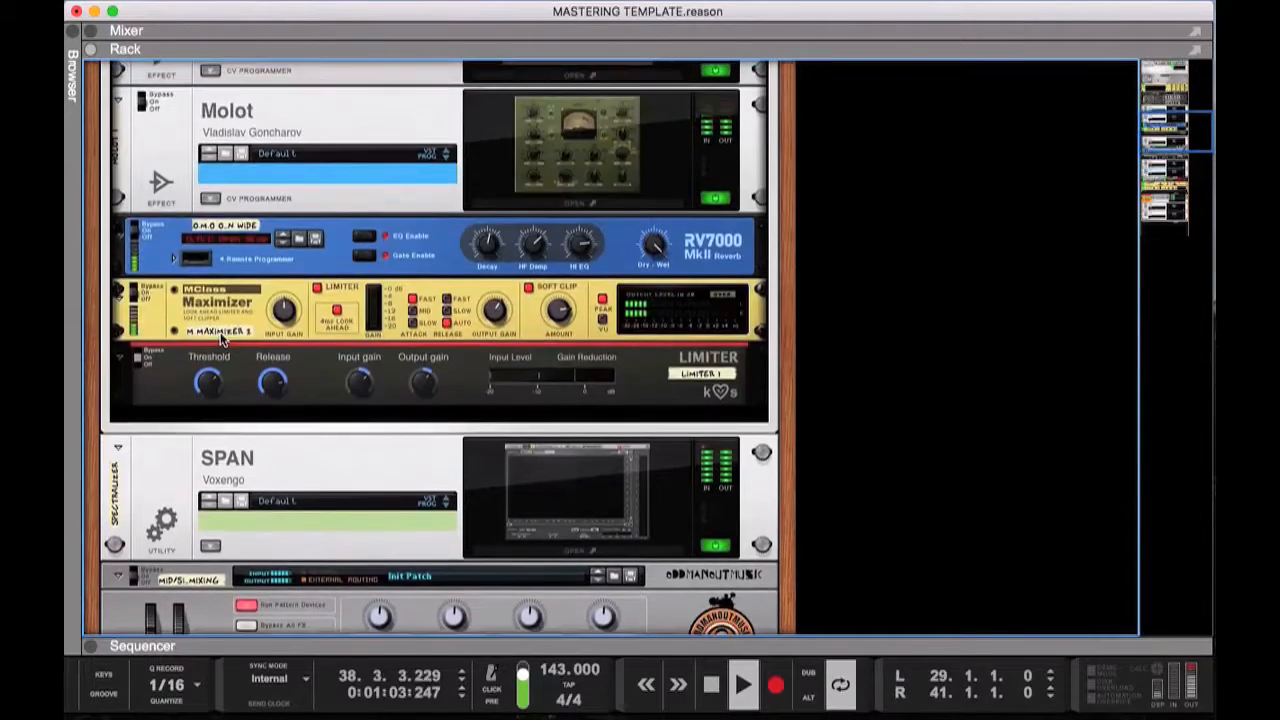
{"action": "scroll", "coordinate": [222, 336], "scroll_direction": "up", "scroll_amount": 11}
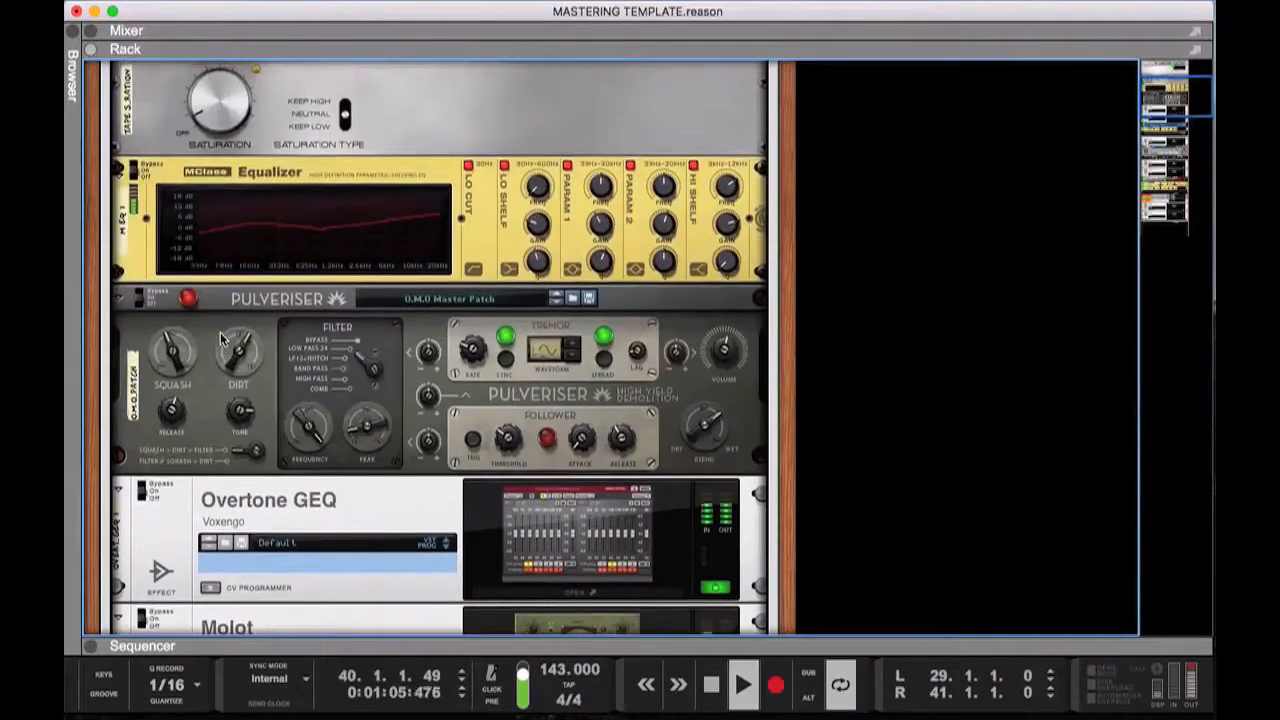
{"action": "scroll", "coordinate": [222, 338], "scroll_direction": "up", "scroll_amount": 6}
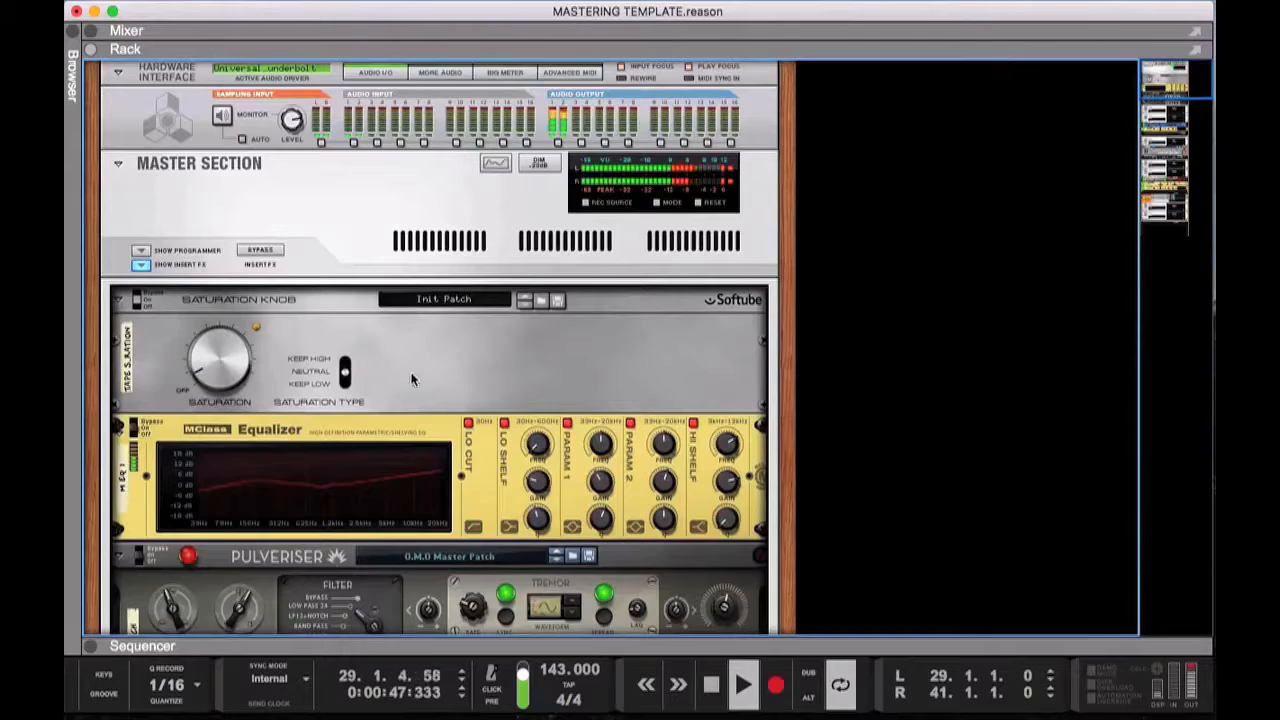
{"action": "scroll", "coordinate": [410, 375], "scroll_direction": "down", "scroll_amount": 4}
{"action": "scroll", "coordinate": [410, 375], "scroll_direction": "down", "scroll_amount": 14}
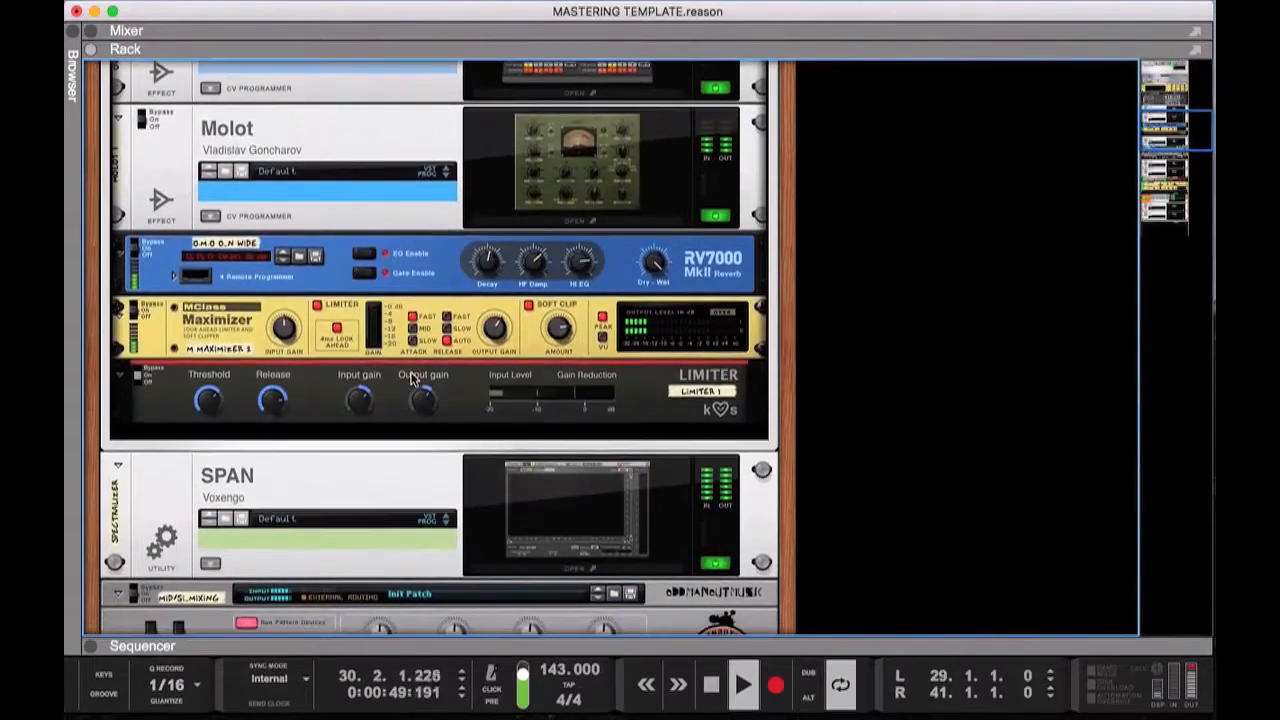
{"action": "scroll", "coordinate": [410, 378], "scroll_direction": "down", "scroll_amount": 11}
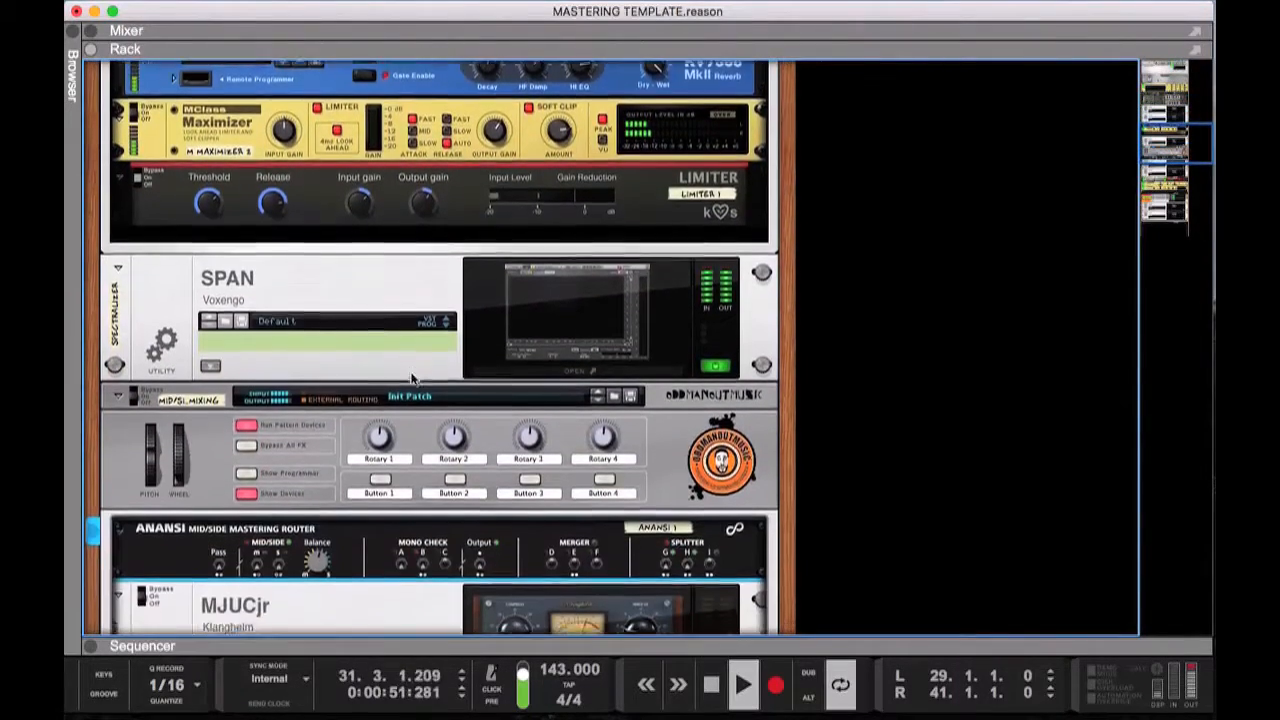
{"action": "scroll", "coordinate": [412, 376], "scroll_direction": "down", "scroll_amount": 1}
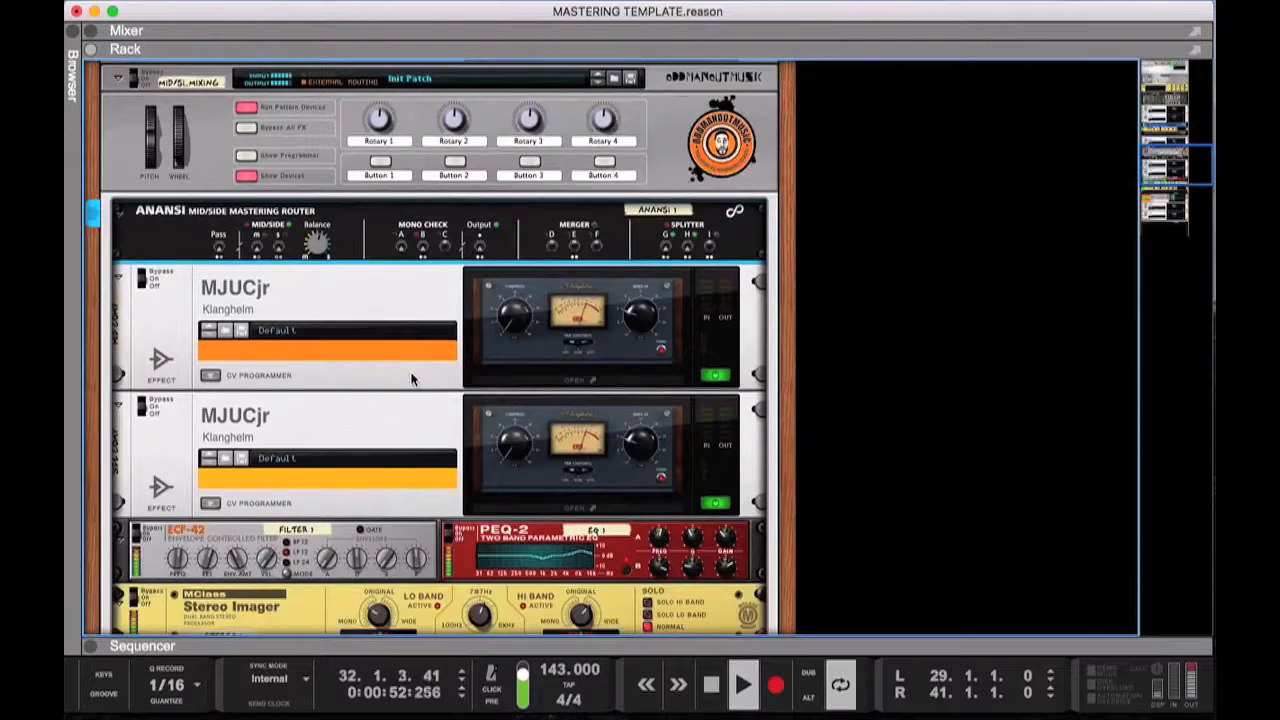
Re-engage the Anansi mid/side processing and check the levels on SPAN and the mid/side devices
{"action": "left_click", "coordinate": [219, 246]}
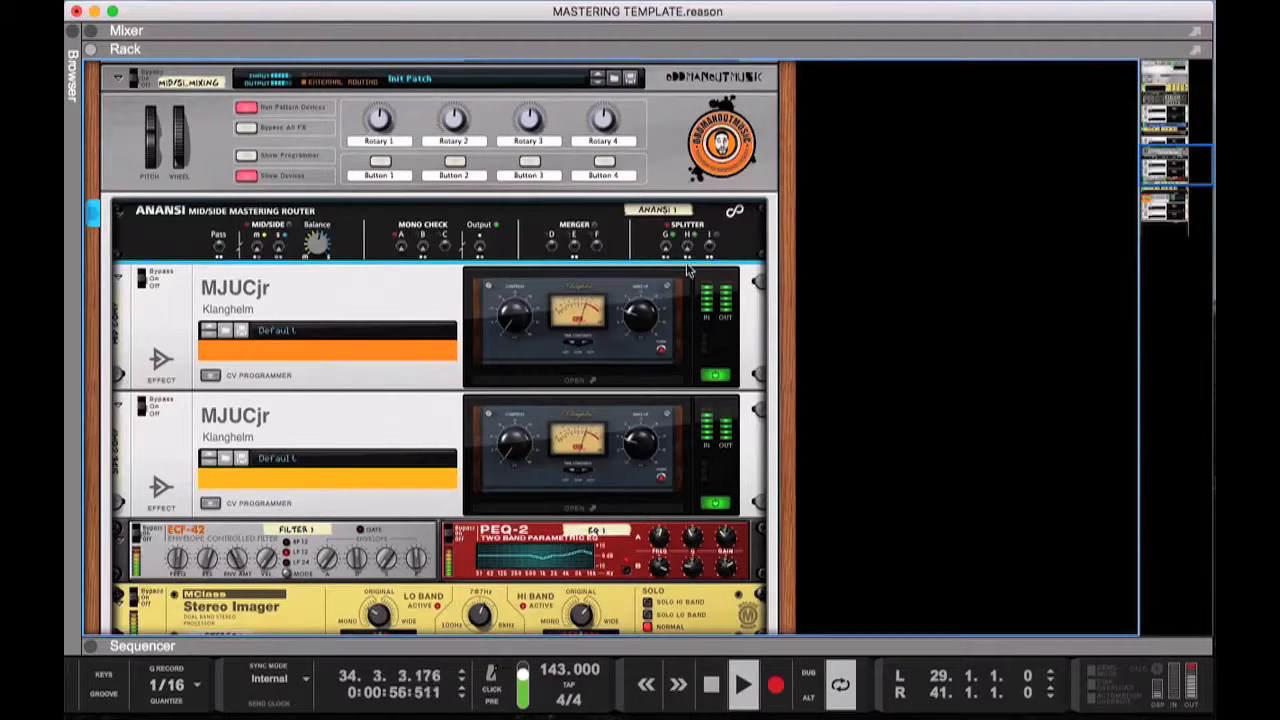
{"action": "scroll", "coordinate": [686, 270], "scroll_direction": "up", "scroll_amount": 10}
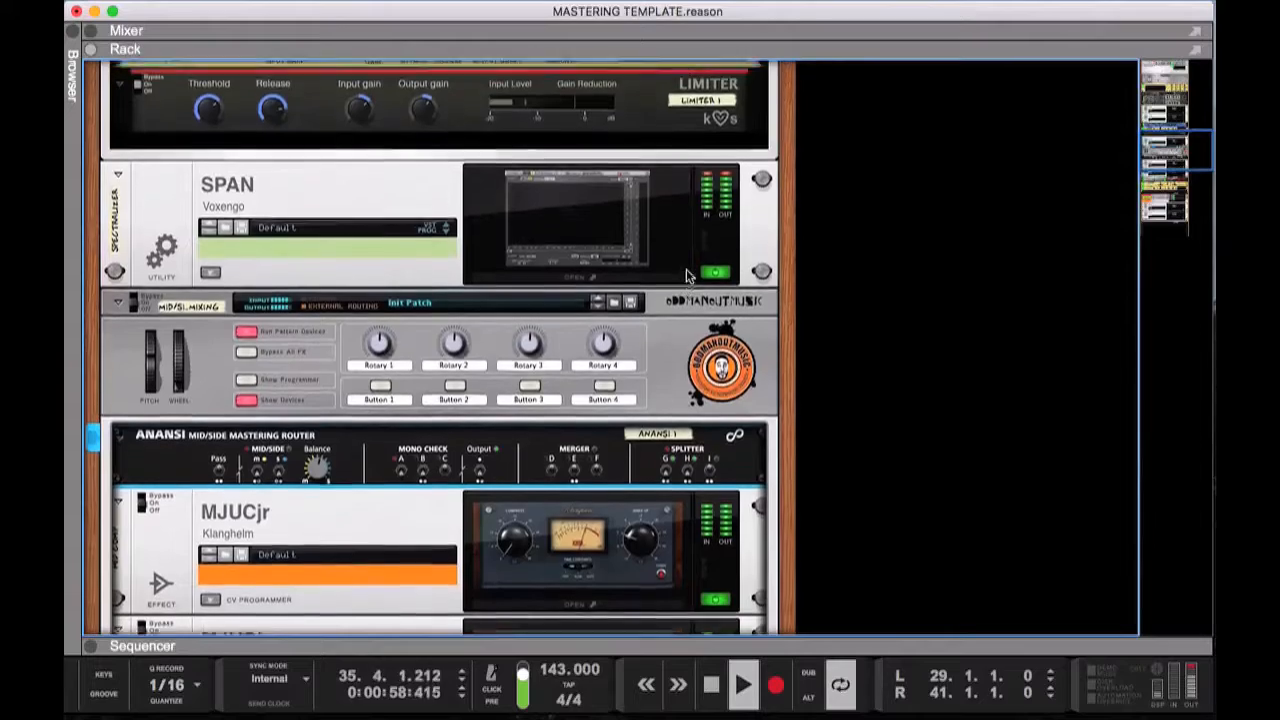
{"action": "scroll", "coordinate": [686, 276], "scroll_direction": "down", "scroll_amount": 10}
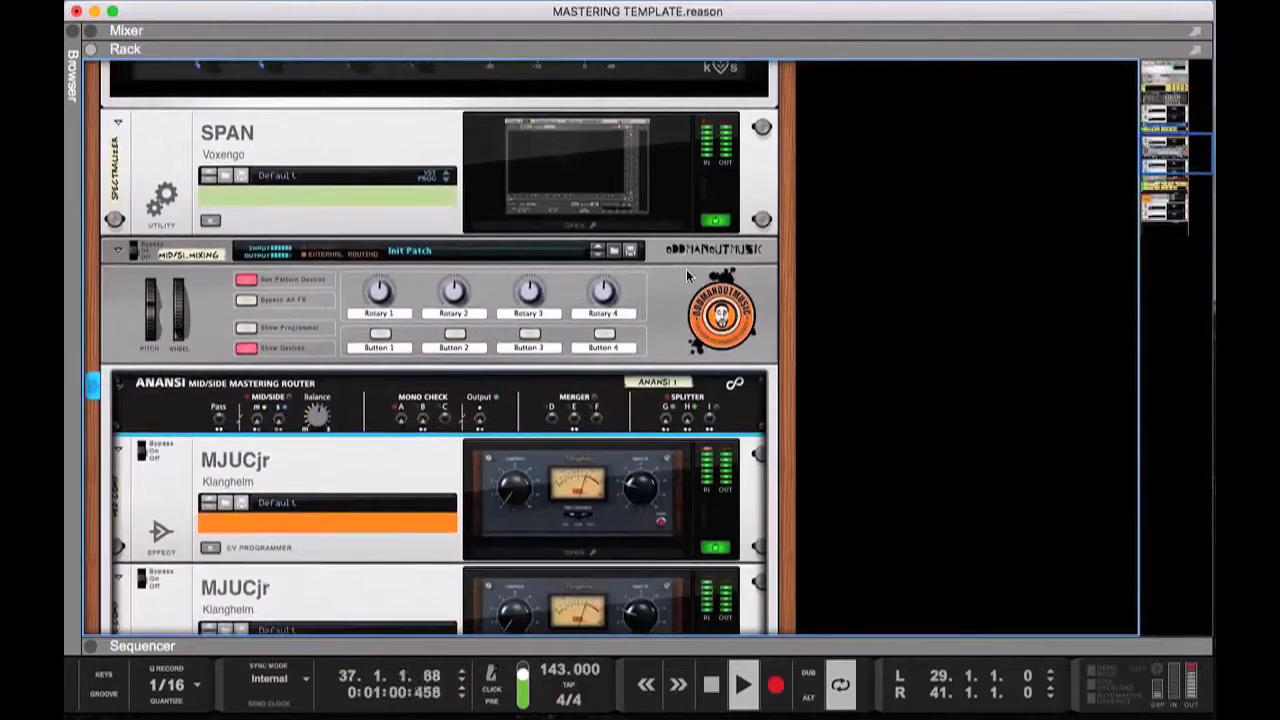
{"action": "scroll", "coordinate": [687, 276], "scroll_direction": "down", "scroll_amount": 5}
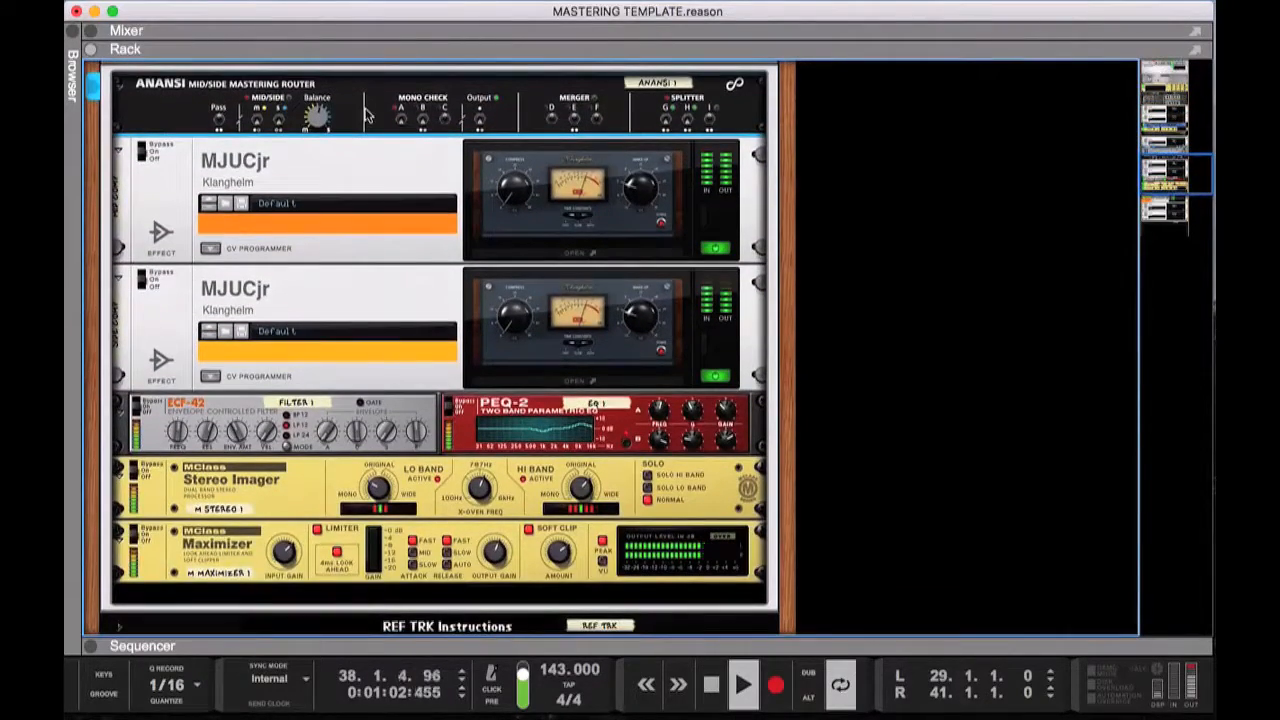
{"action": "scroll", "coordinate": [575, 180], "scroll_direction": "up", "scroll_amount": 3}
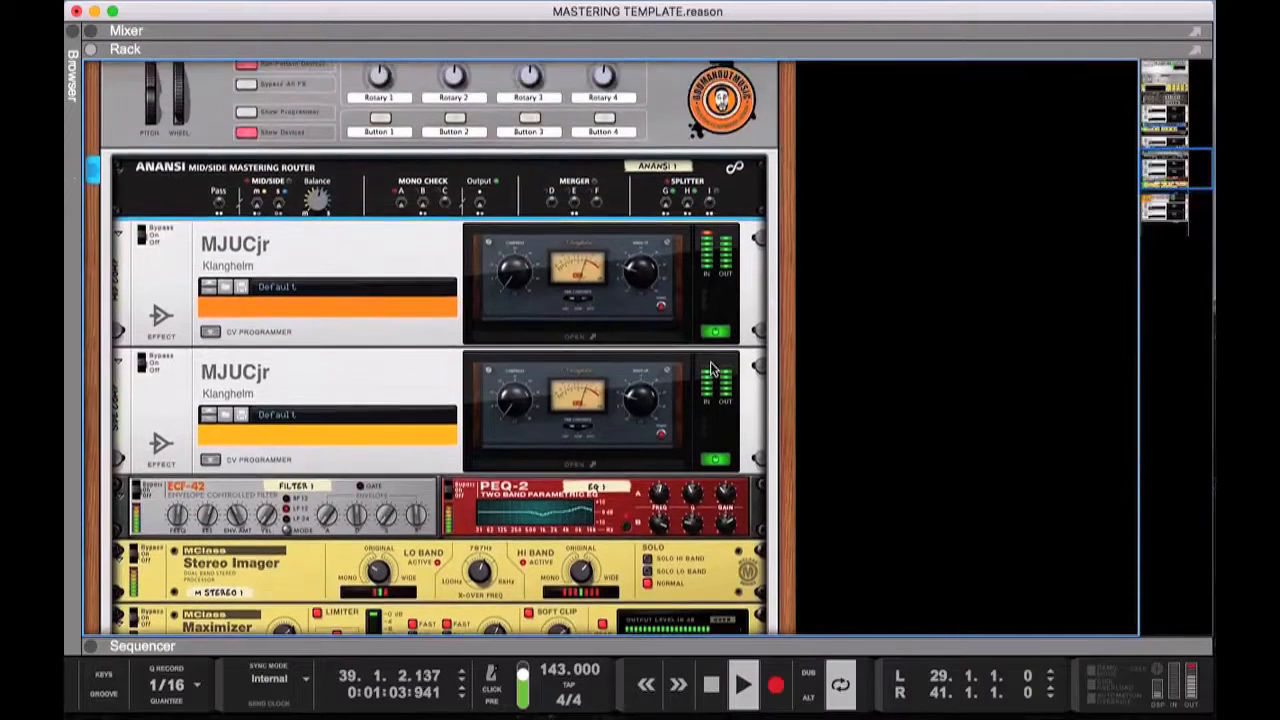
Show the mixer above the rack and examine the Anansi splitter against the ECF-42, PEQ-2, Stereo Imager and Maximizer during playback
{"action": "left_click", "coordinate": [107, 31]}
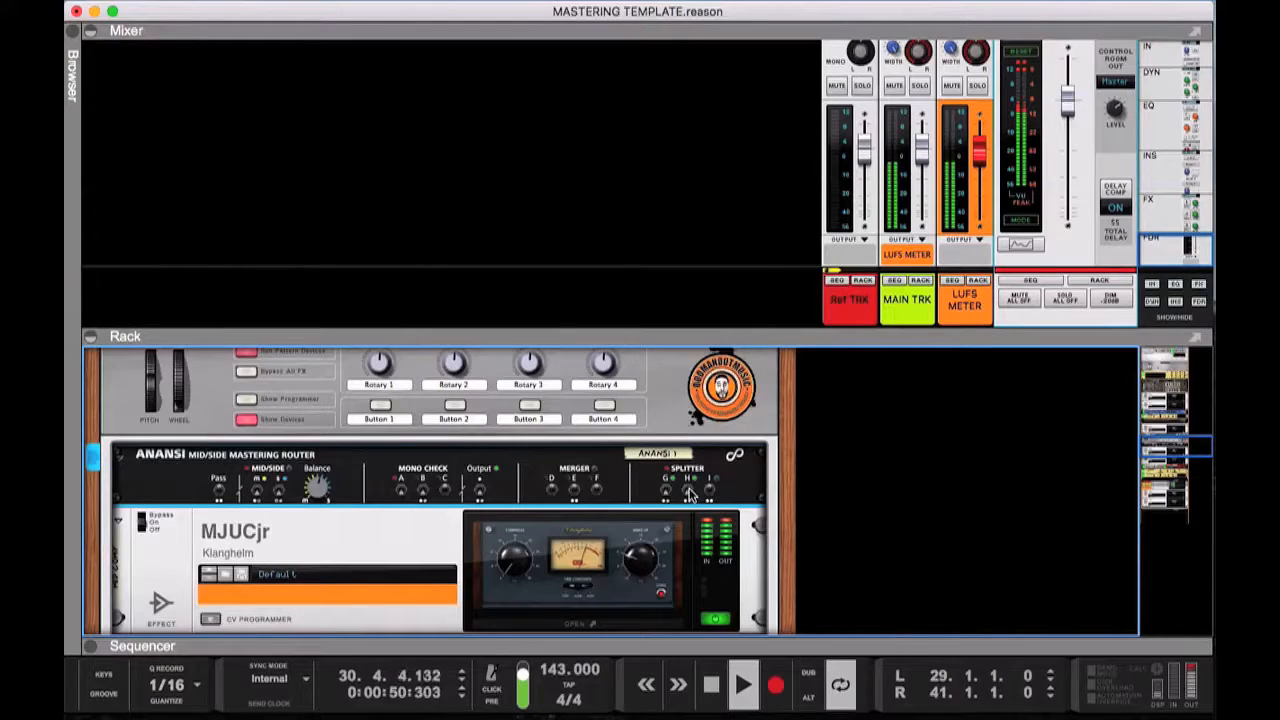
{"action": "scroll", "coordinate": [1000, 120], "scroll_direction": "up", "scroll_amount": 2}
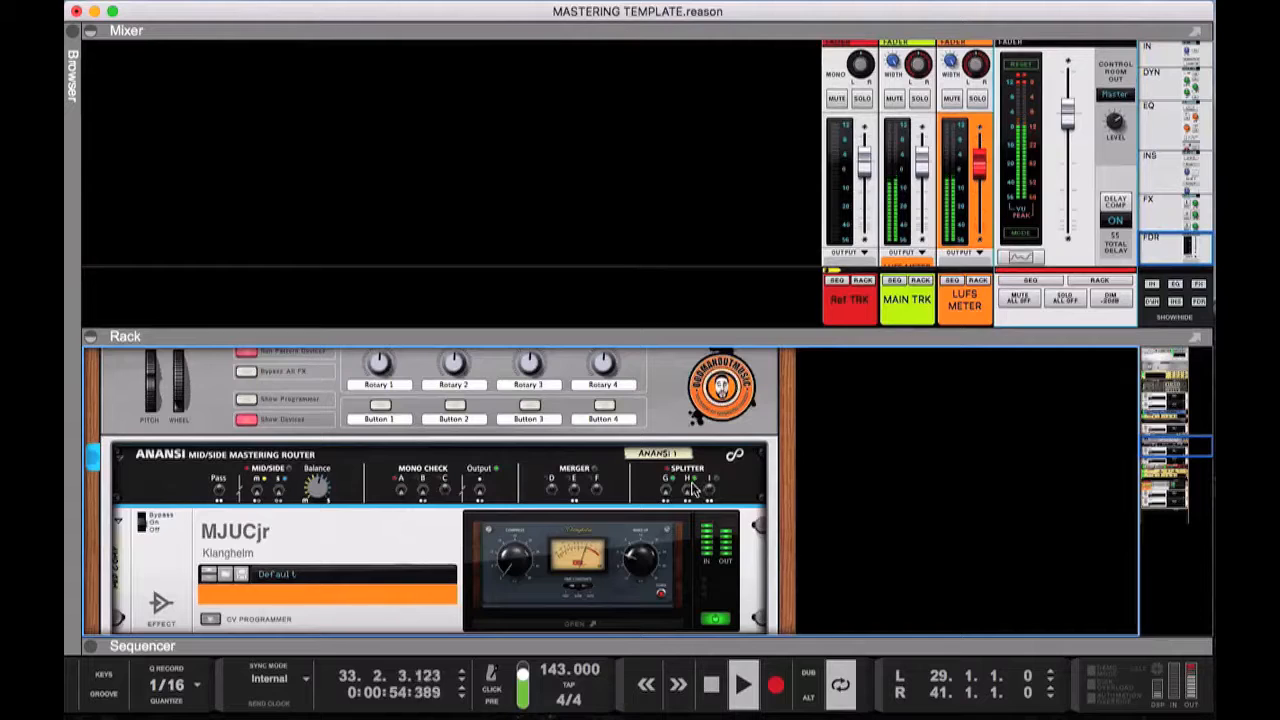
{"action": "scroll", "coordinate": [688, 490], "scroll_direction": "down", "scroll_amount": 2}
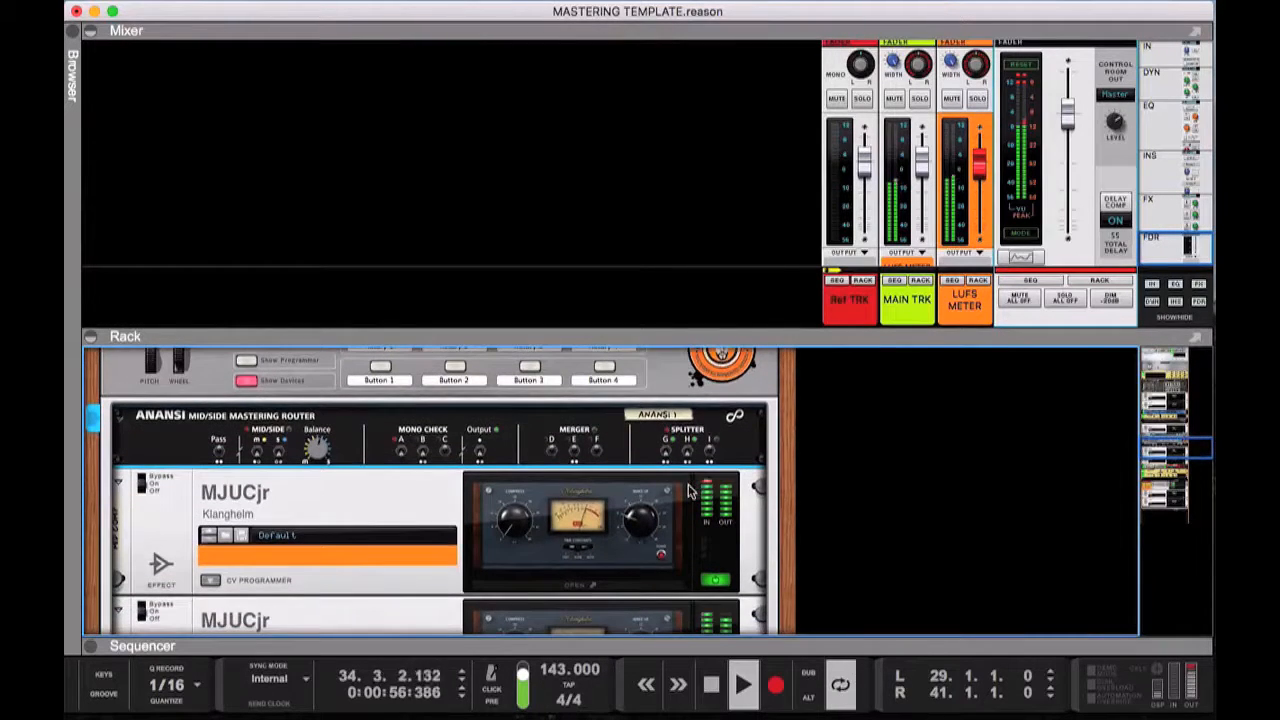
{"action": "scroll", "coordinate": [688, 490], "scroll_direction": "down", "scroll_amount": 12}
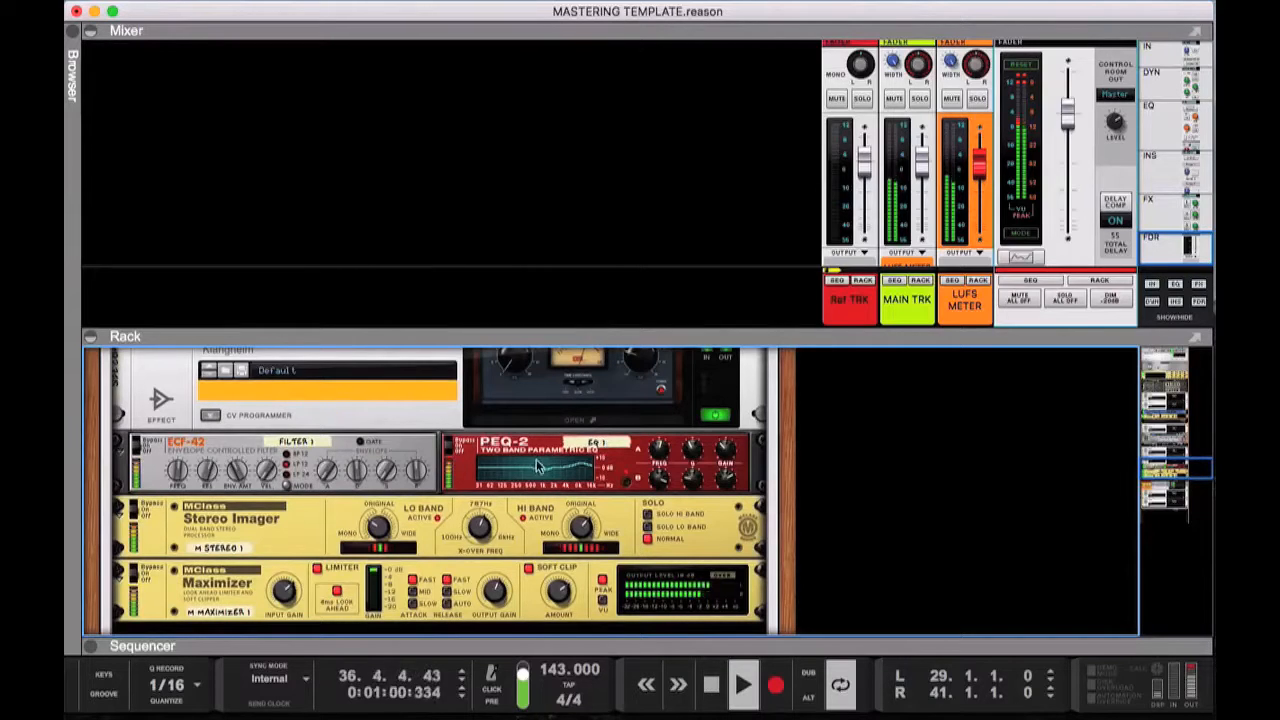
{"action": "scroll", "coordinate": [522, 418], "scroll_direction": "up", "scroll_amount": 10}
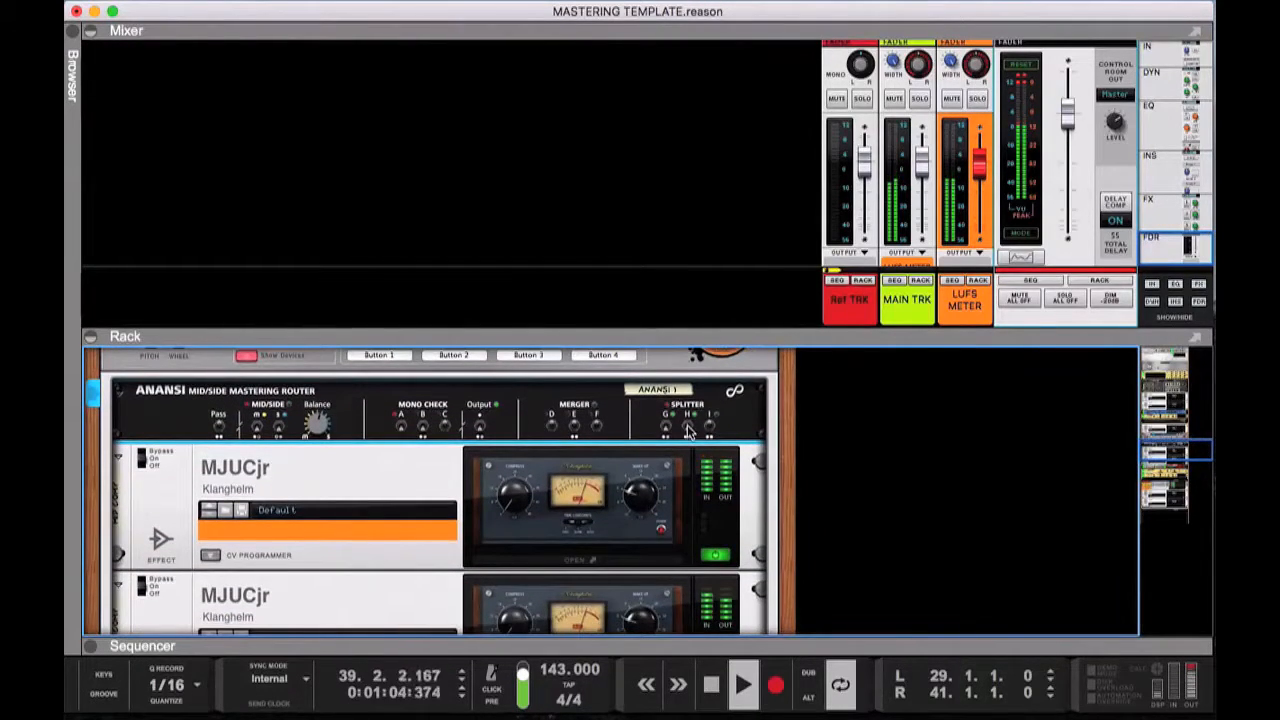
{"action": "scroll", "coordinate": [663, 514], "scroll_direction": "down", "scroll_amount": 5}
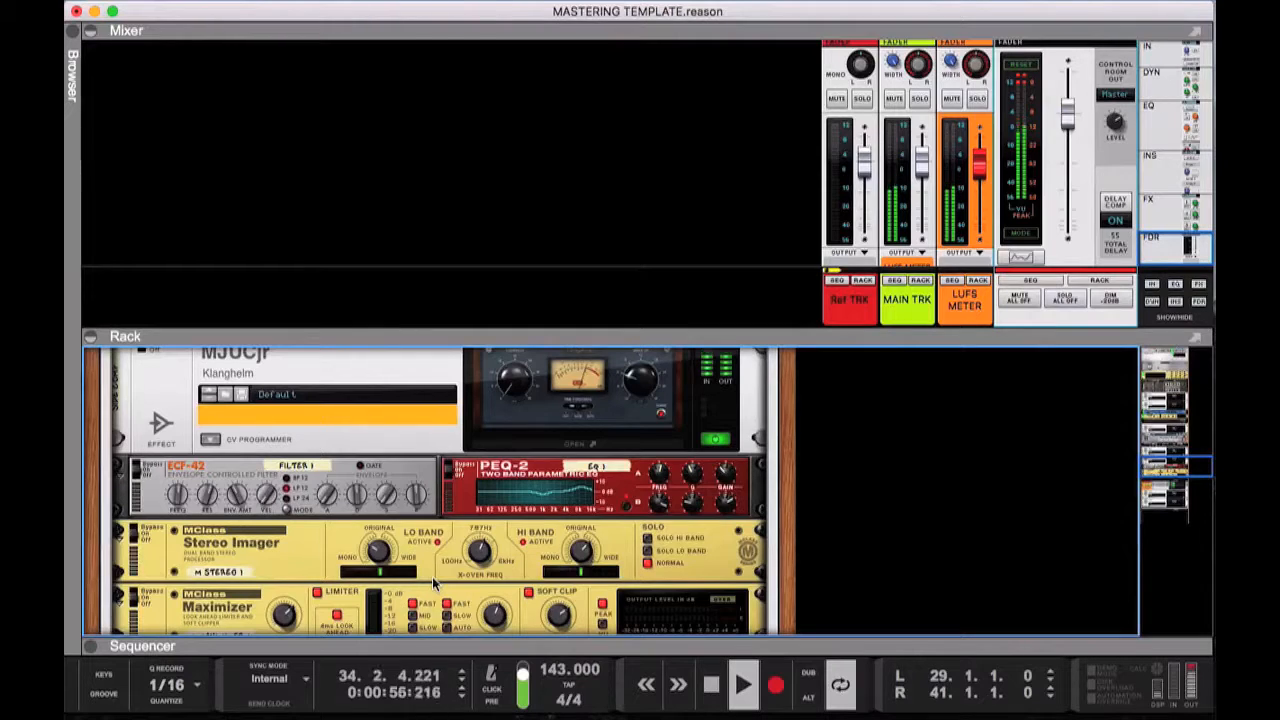
{"action": "scroll", "coordinate": [432, 582], "scroll_direction": "up", "scroll_amount": 5}
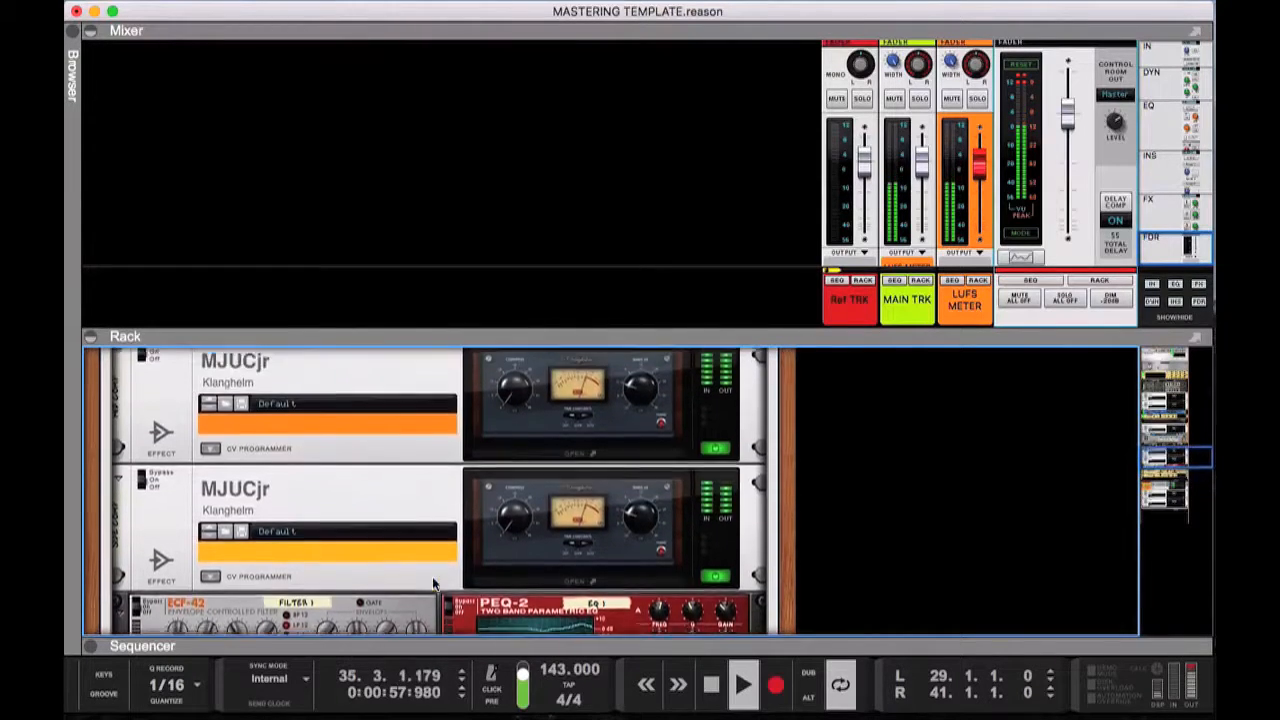
{"action": "scroll", "coordinate": [434, 585], "scroll_direction": "up", "scroll_amount": 1}
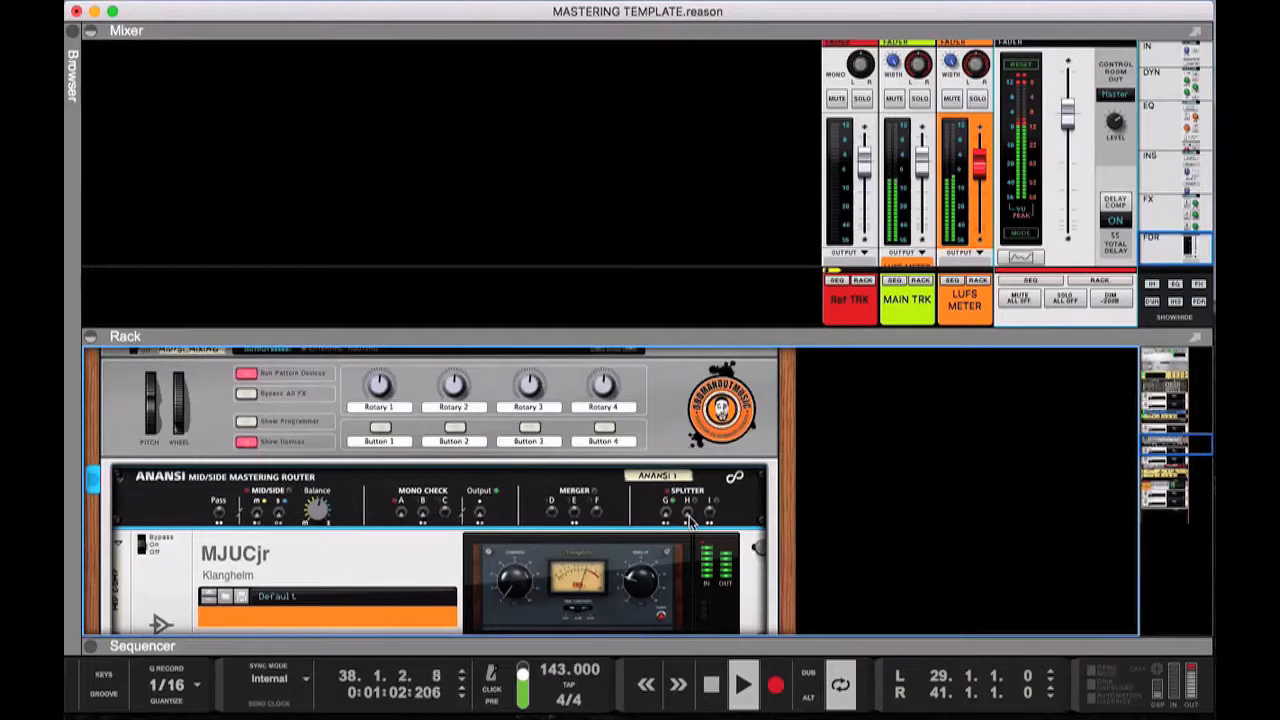
Inspect the Youlean Loudness Meter on the LUFS METER channel during playback, close its window and stop the transport
{"action": "scroll", "coordinate": [688, 522], "scroll_direction": "down", "scroll_amount": 6}
{"action": "scroll", "coordinate": [688, 522], "scroll_direction": "down", "scroll_amount": 4}
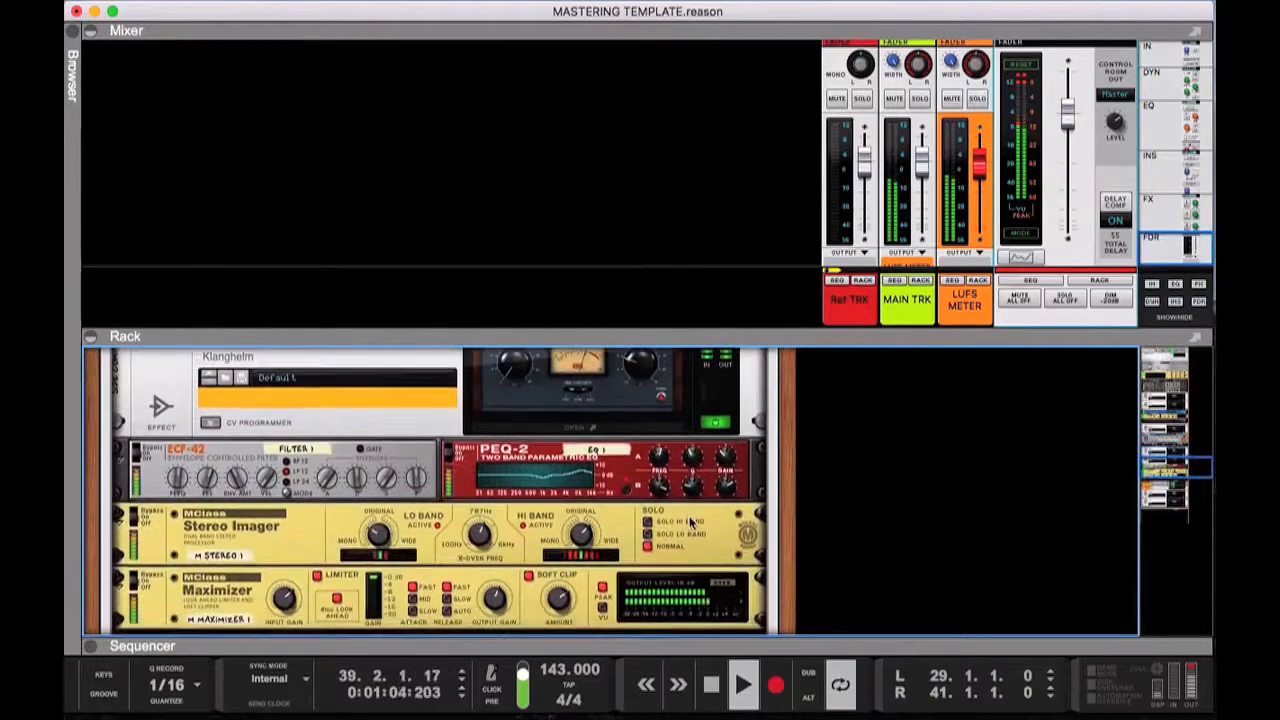
{"action": "scroll", "coordinate": [688, 522], "scroll_direction": "down", "scroll_amount": 8}
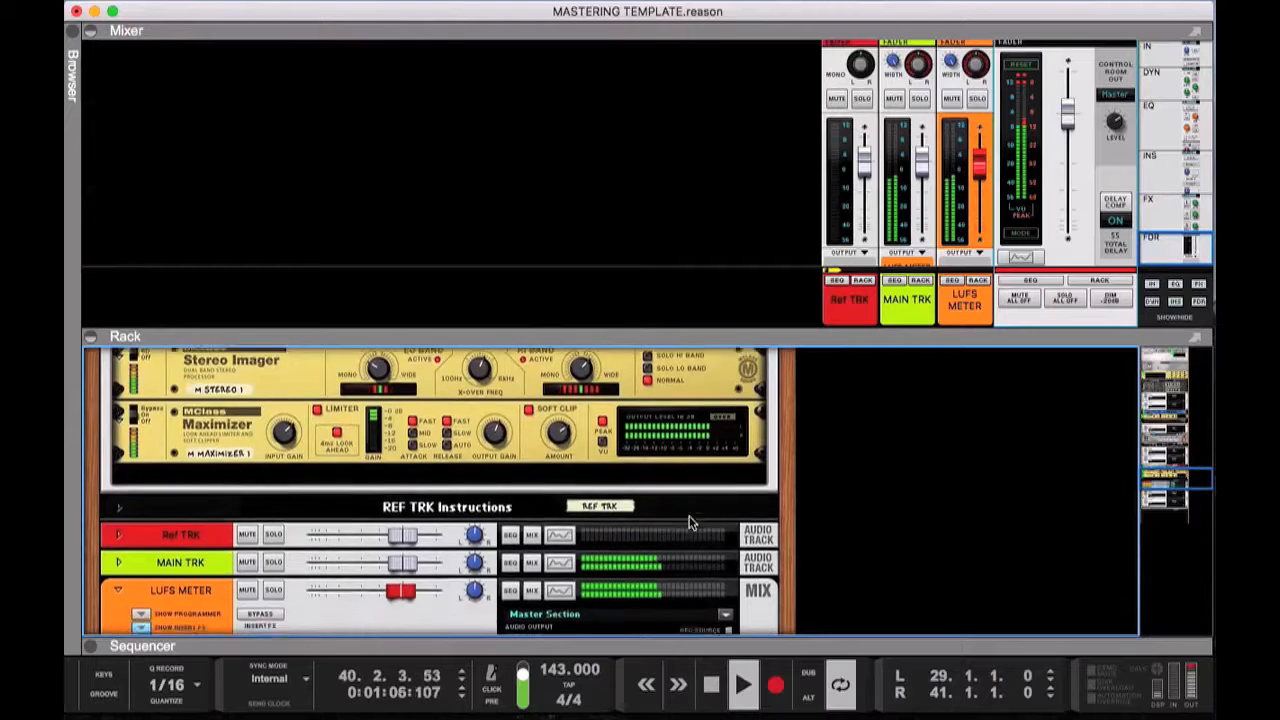
{"action": "scroll", "coordinate": [688, 522], "scroll_direction": "down", "scroll_amount": 3}
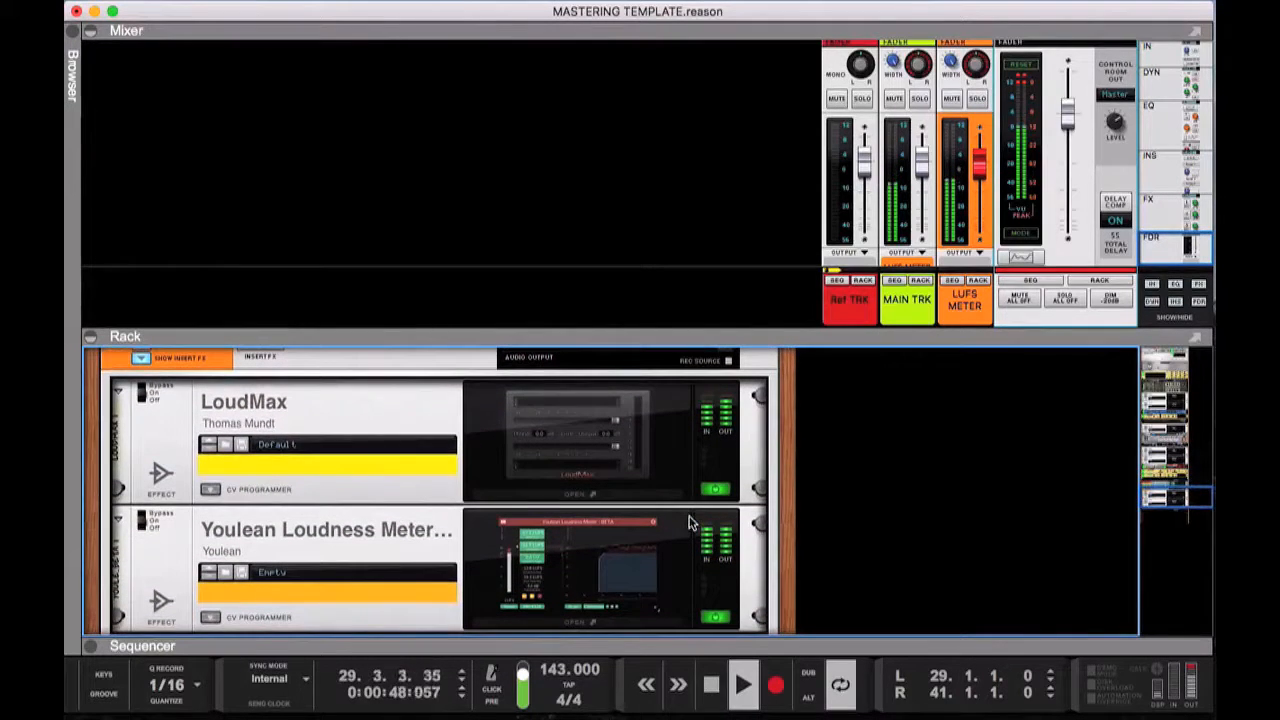
{"action": "left_click", "coordinate": [591, 624]}
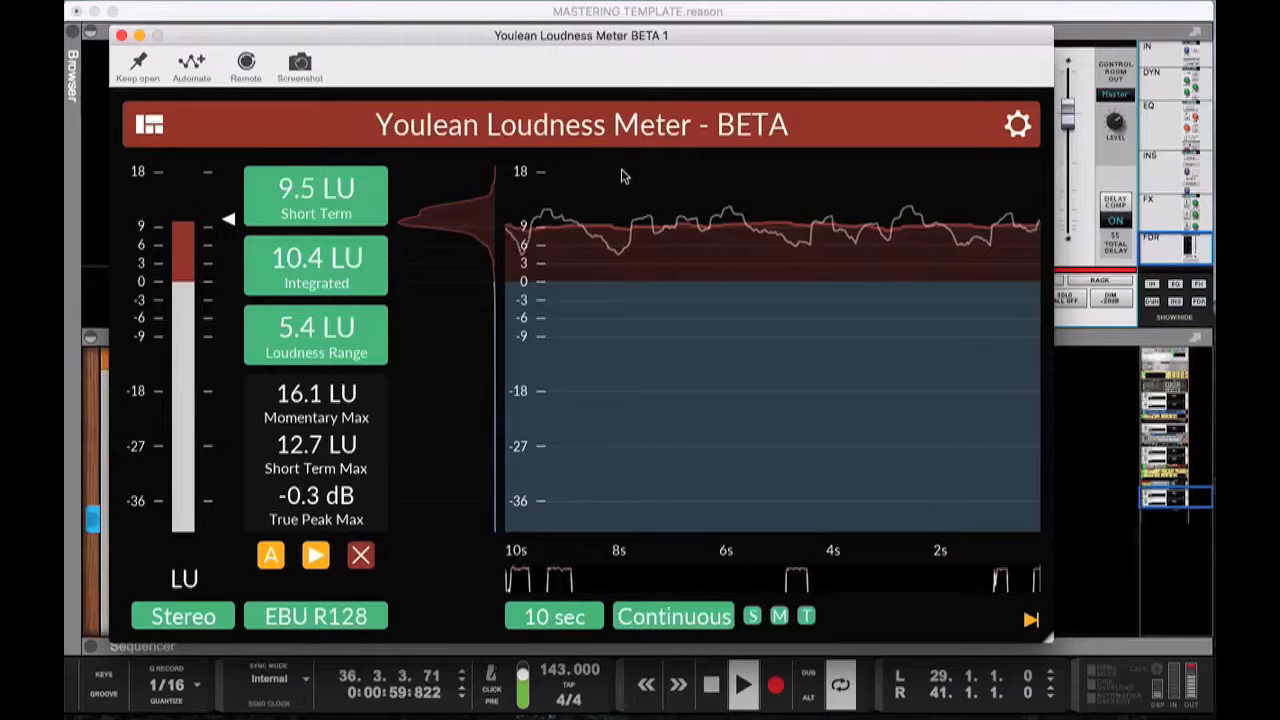
{"action": "mouse_move", "coordinate": [755, 378]}
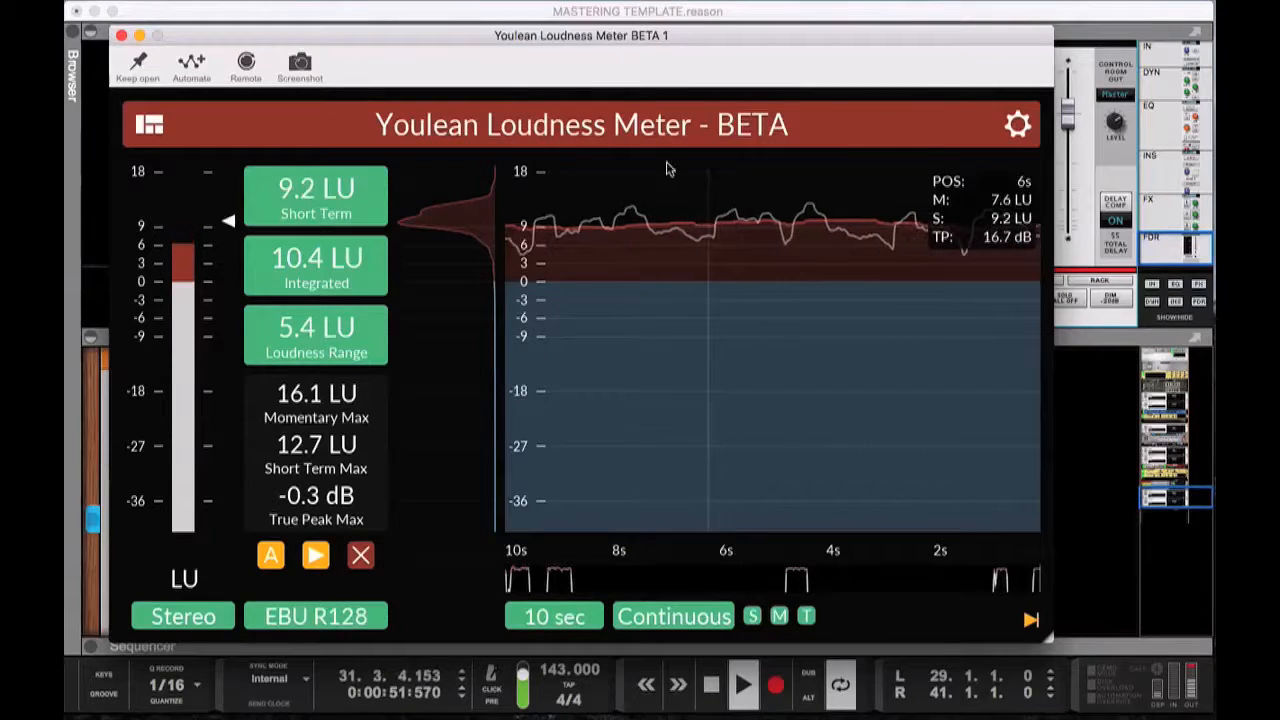
{"action": "left_click", "coordinate": [121, 35]}
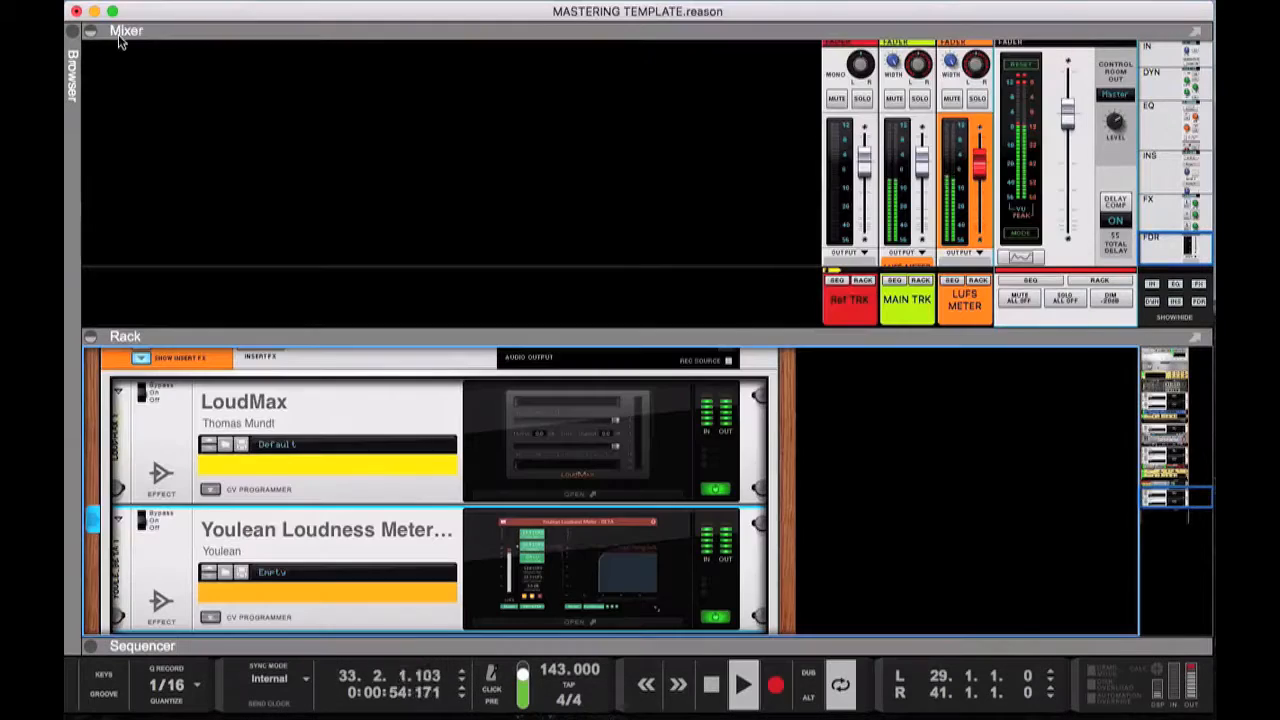
{"action": "left_click", "coordinate": [710, 686]}
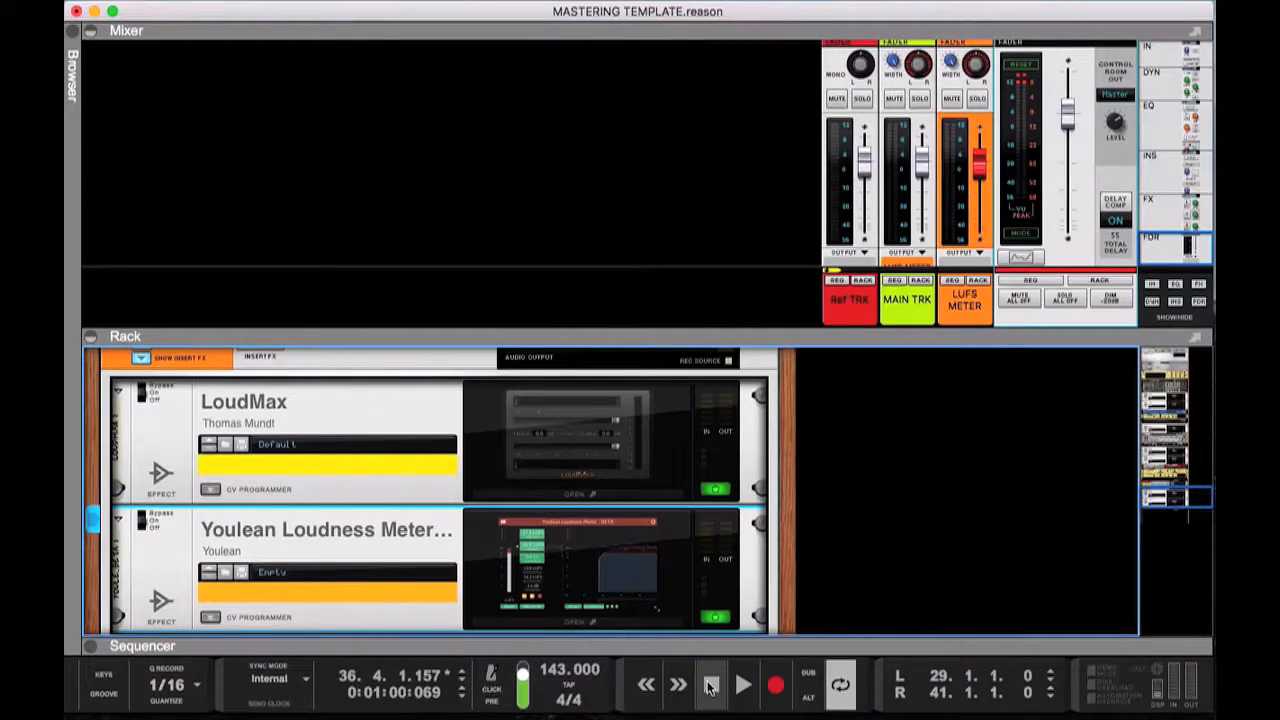
Collapse the mixer and review the rack from the LUFS METER devices up to the Master Section and back
{"action": "left_click_drag", "start_coordinate": [617, 329], "coordinate": [590, 11]}
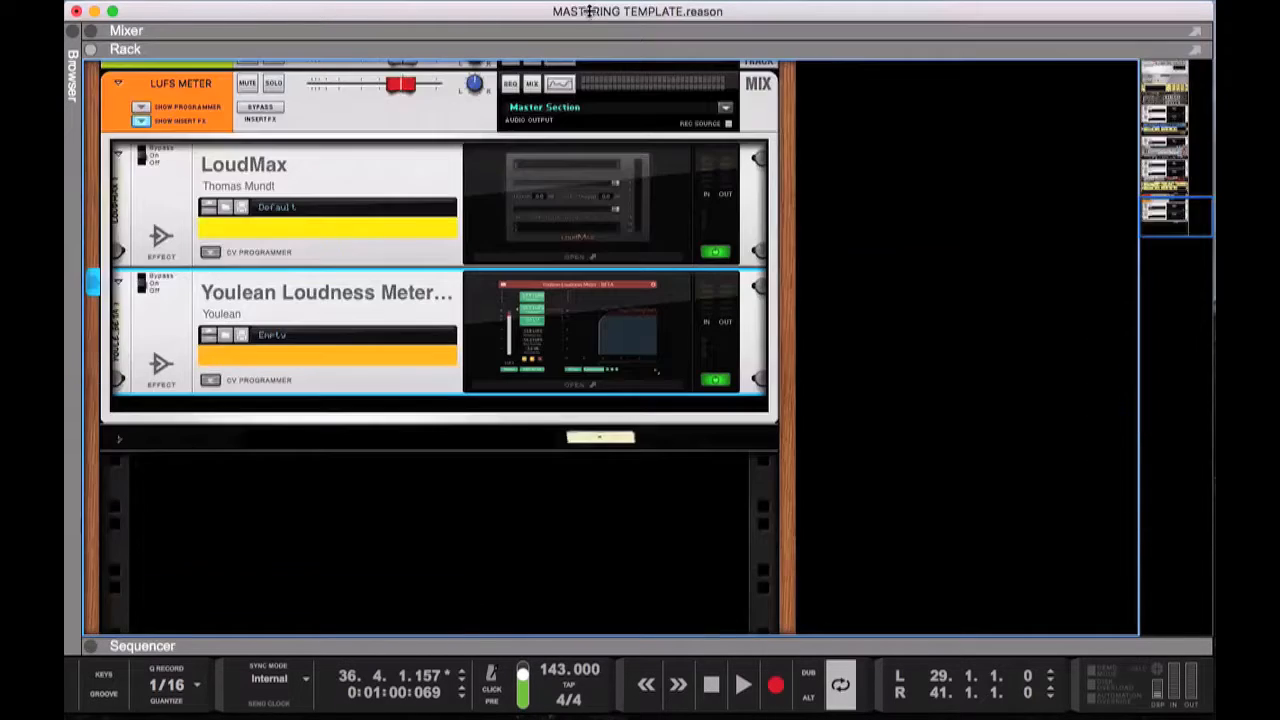
{"action": "scroll", "coordinate": [778, 232], "scroll_direction": "up", "scroll_amount": 15}
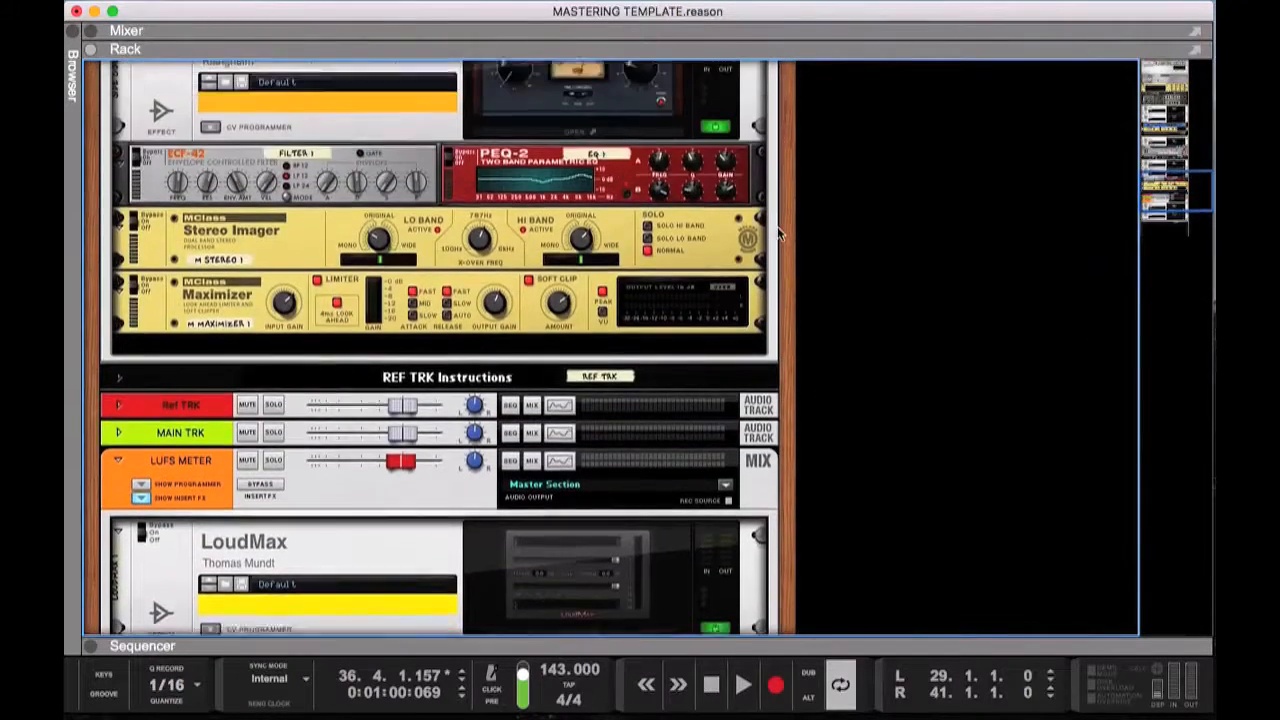
{"action": "scroll", "coordinate": [779, 267], "scroll_direction": "up", "scroll_amount": 15}
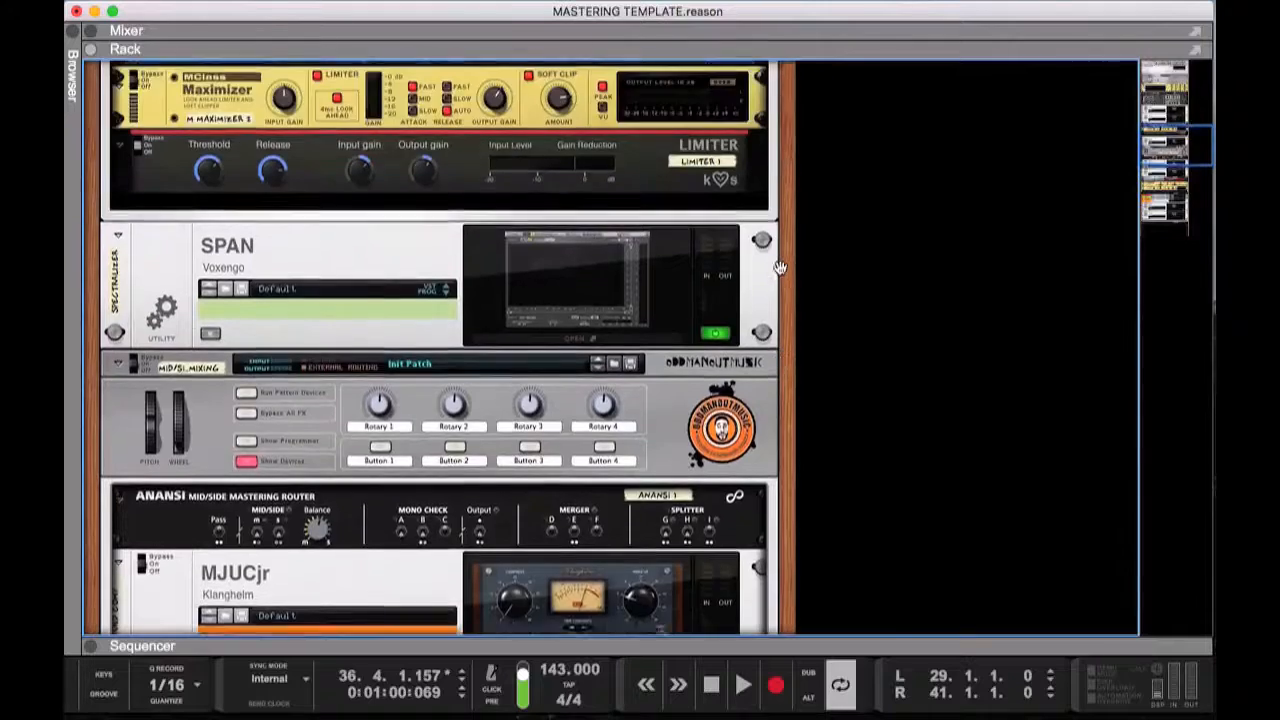
{"action": "scroll", "coordinate": [779, 267], "scroll_direction": "up", "scroll_amount": 15}
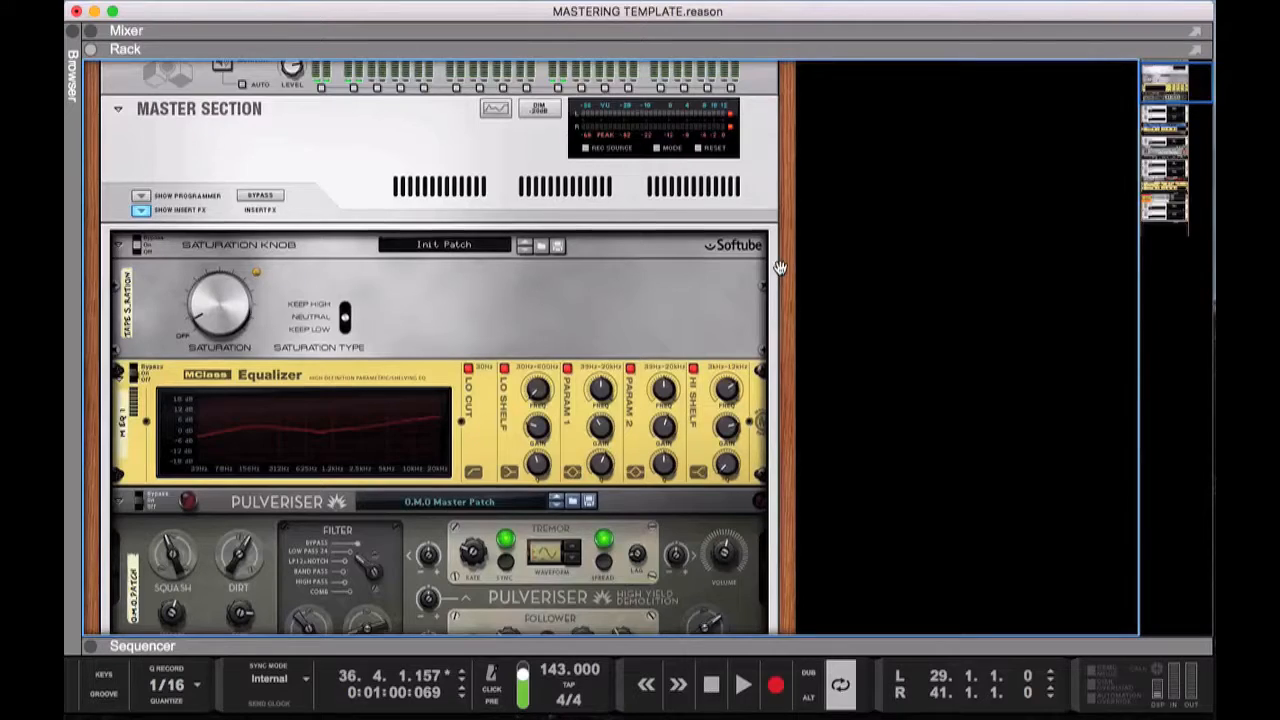
{"action": "scroll", "coordinate": [779, 267], "scroll_direction": "down", "scroll_amount": 10}
{"action": "scroll", "coordinate": [779, 267], "scroll_direction": "down", "scroll_amount": 10}
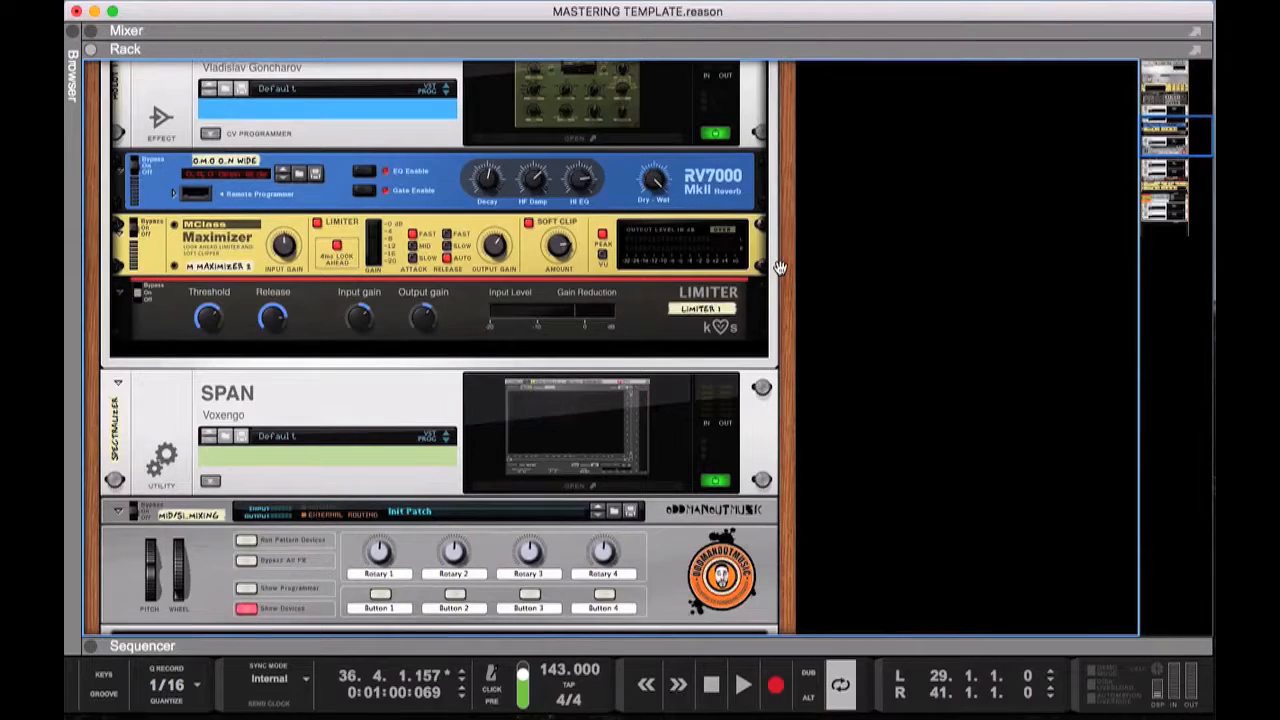
{"action": "scroll", "coordinate": [779, 267], "scroll_direction": "down", "scroll_amount": 10}
{"action": "scroll", "coordinate": [779, 267], "scroll_direction": "down", "scroll_amount": 3}
{"action": "scroll", "coordinate": [779, 267], "scroll_direction": "down", "scroll_amount": 15}
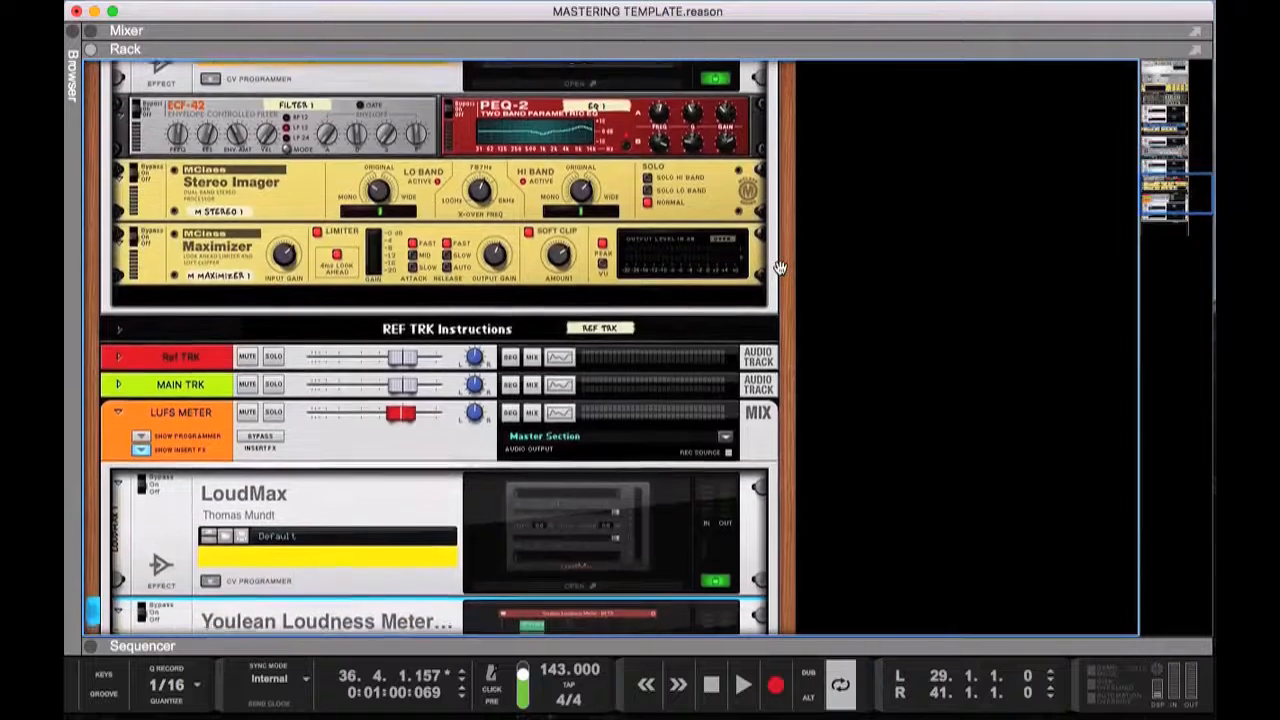
{"action": "scroll", "coordinate": [779, 267], "scroll_direction": "down", "scroll_amount": 7}
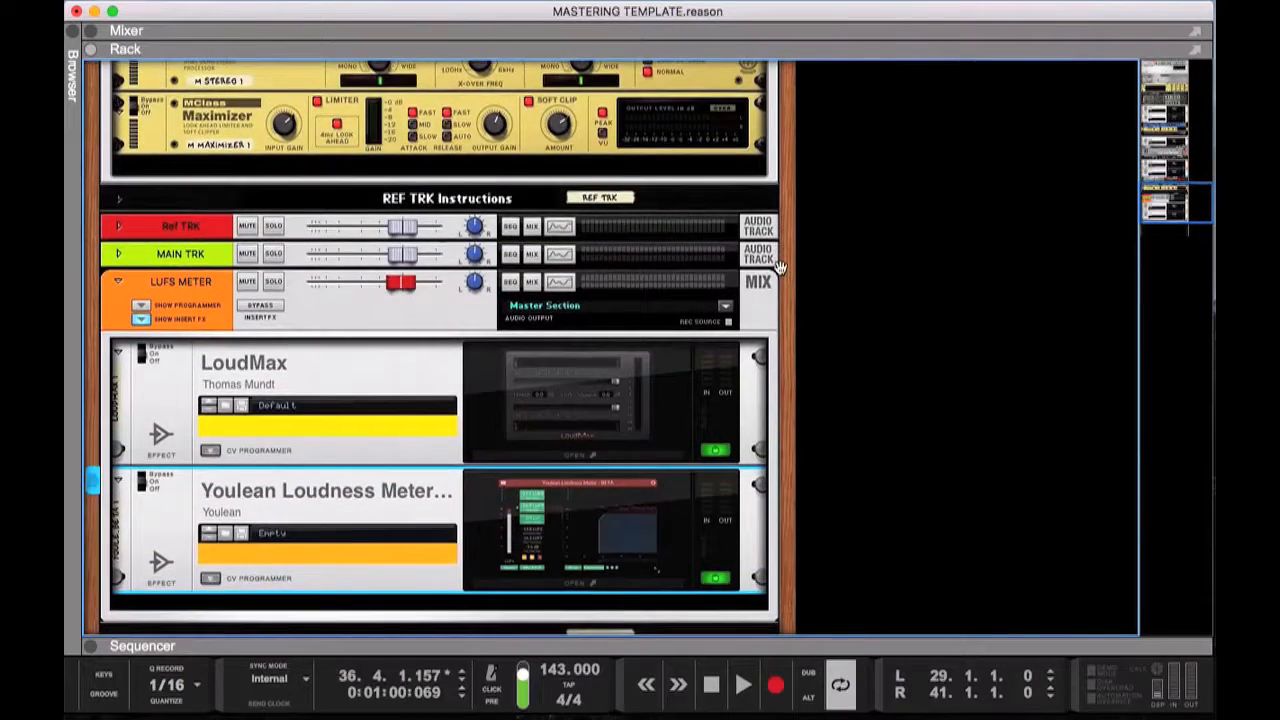